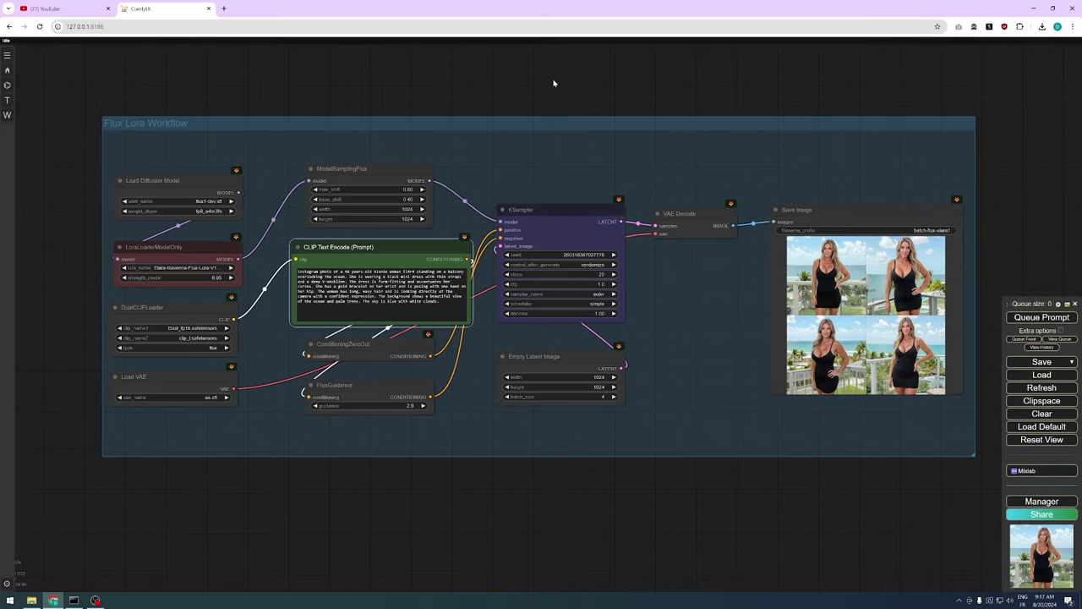
# Enlarge the first generated image and step to the second image of the batch
pyautogui.click(827, 275)
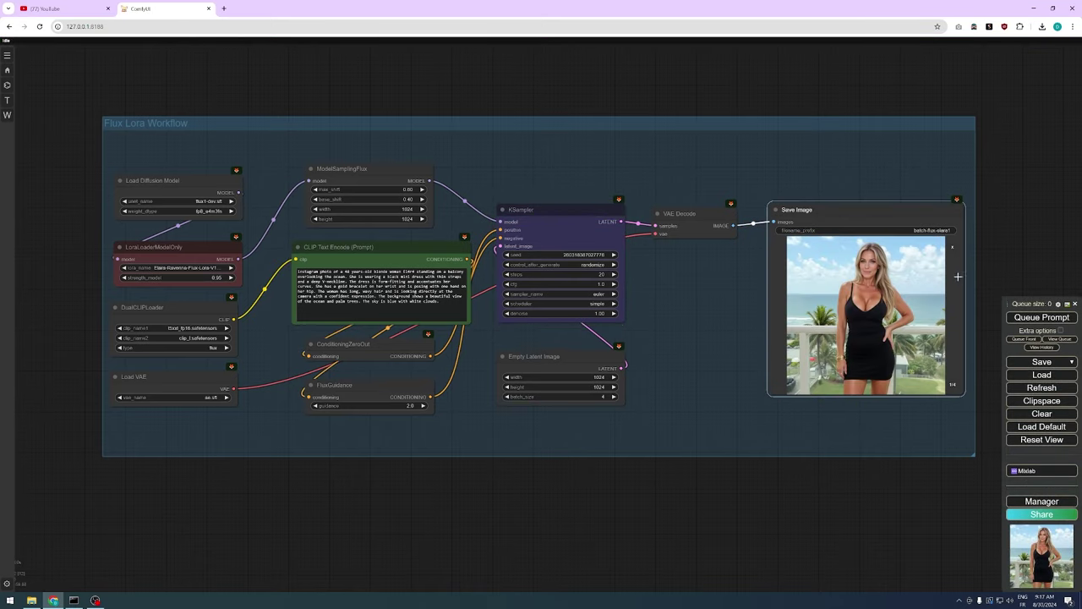
pyautogui.moveTo(959, 277); pyautogui.dragTo(713, 222)
pyautogui.scroll(3, 713, 223)
pyautogui.scroll(5, 546, 273)
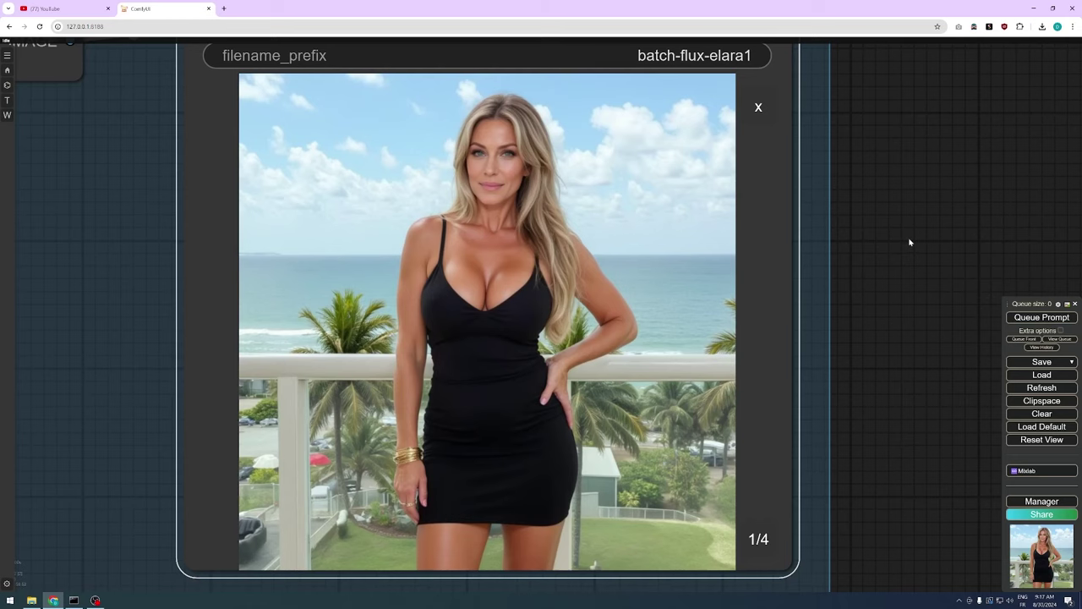
pyautogui.click(756, 546)
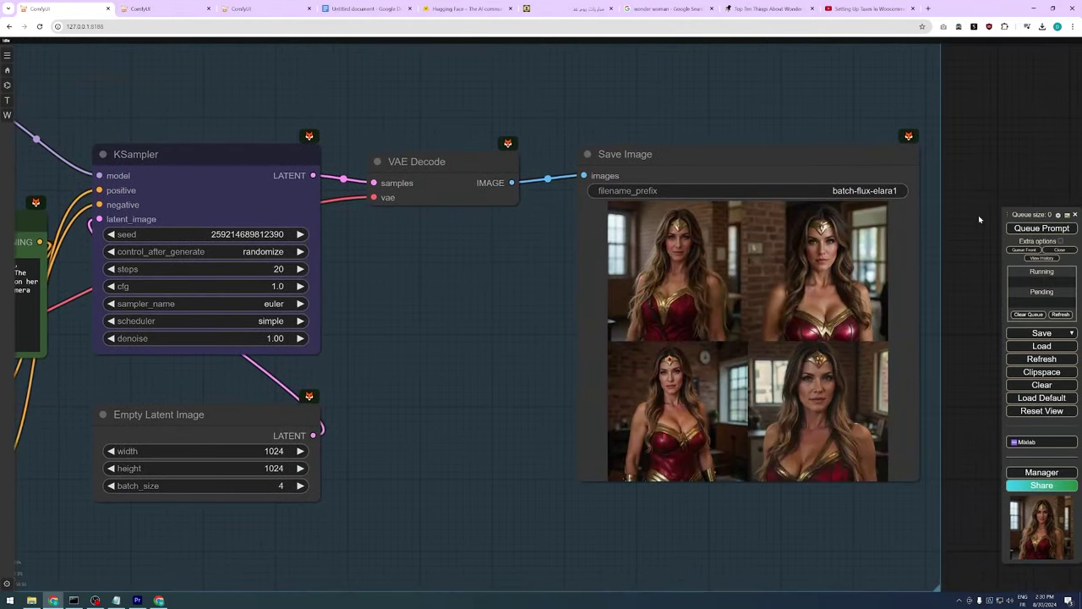
# Enlarge the Wonder Woman batch and step through its first three images
pyautogui.scroll(3, 978, 219)
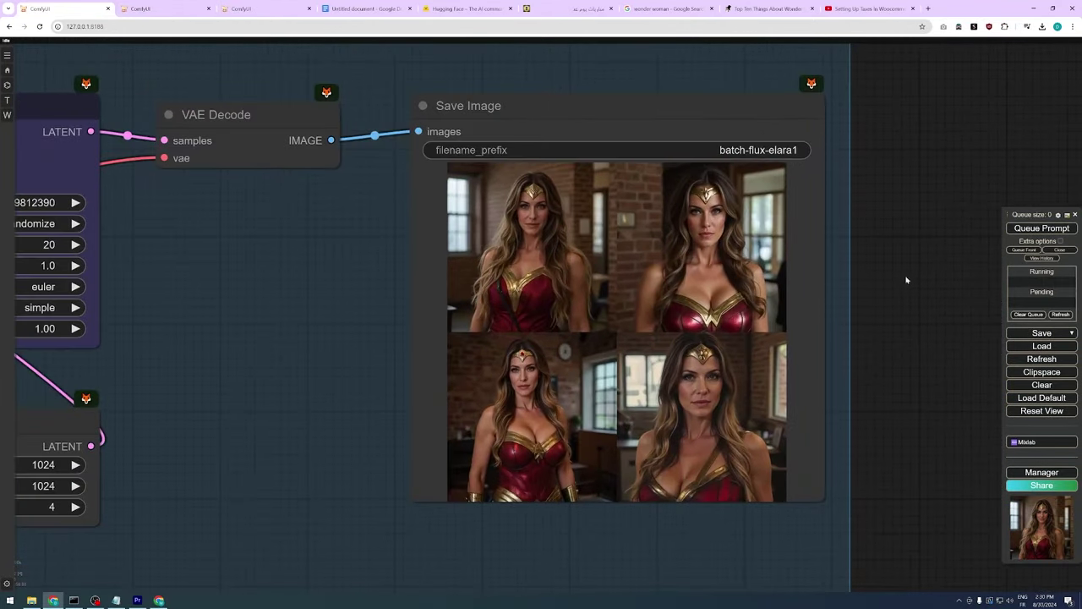
pyautogui.click(564, 219)
pyautogui.scroll(2, 800, 281)
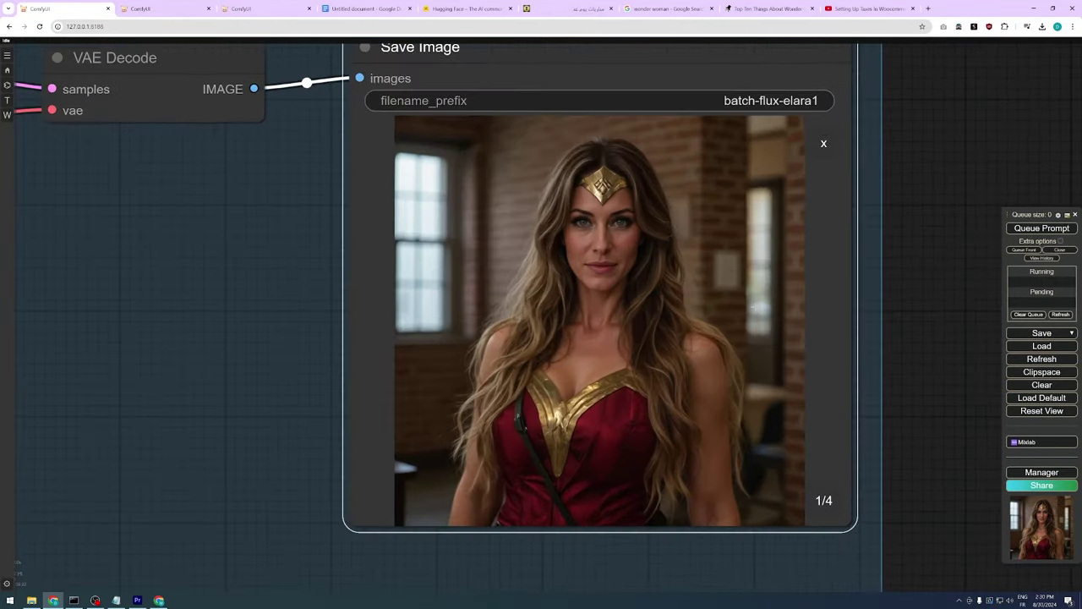
pyautogui.click(834, 506)
pyautogui.click(834, 506)
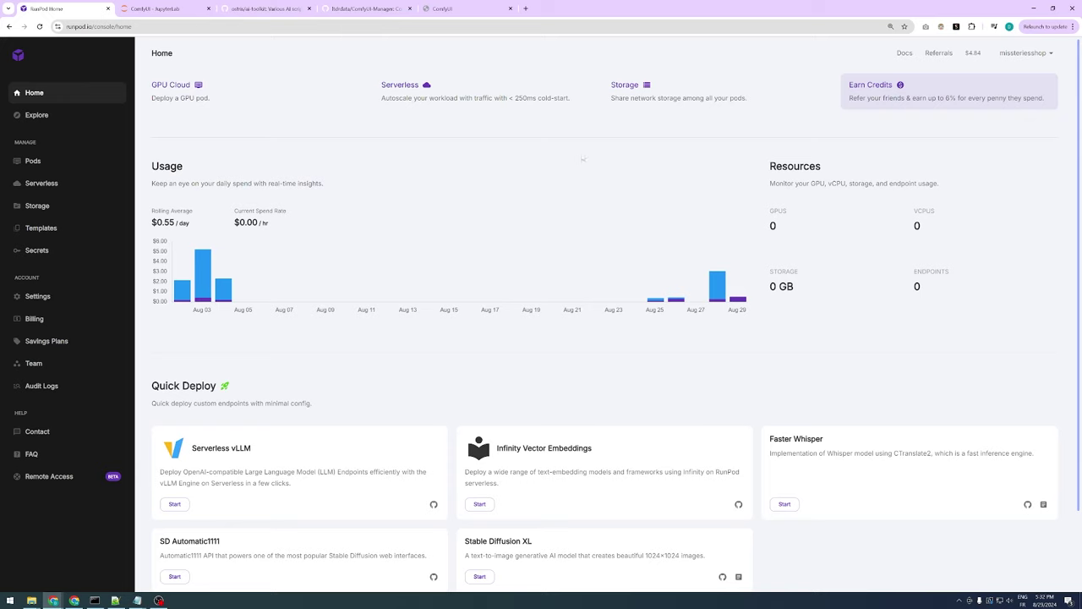
# Start a new GPU pod deployment limited to Community Cloud machines
pyautogui.moveTo(718, 293)
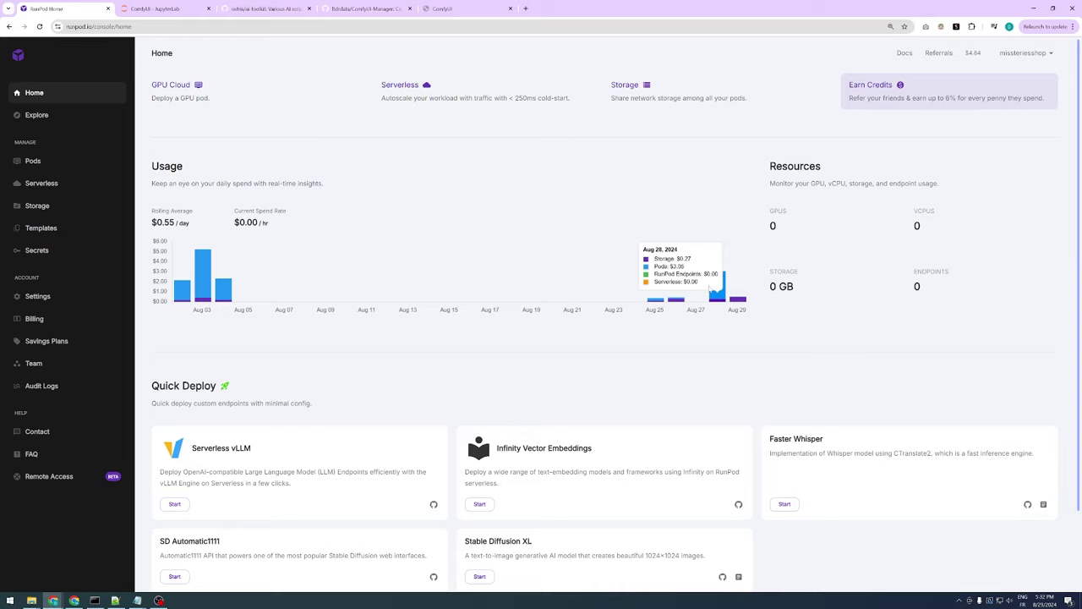
pyautogui.click(30, 161)
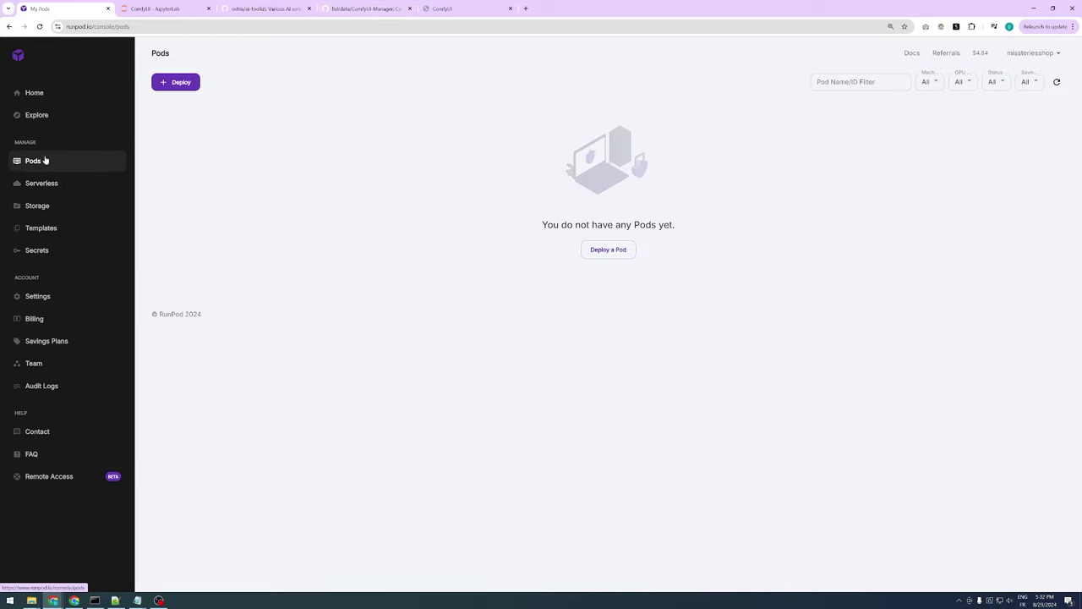
pyautogui.click(193, 86)
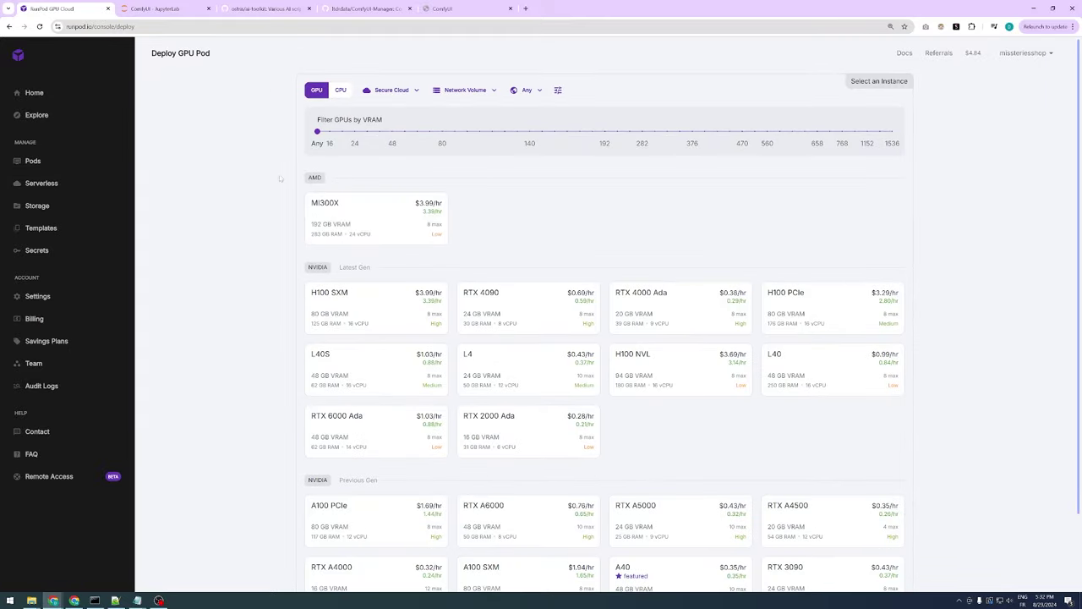
pyautogui.click(396, 90)
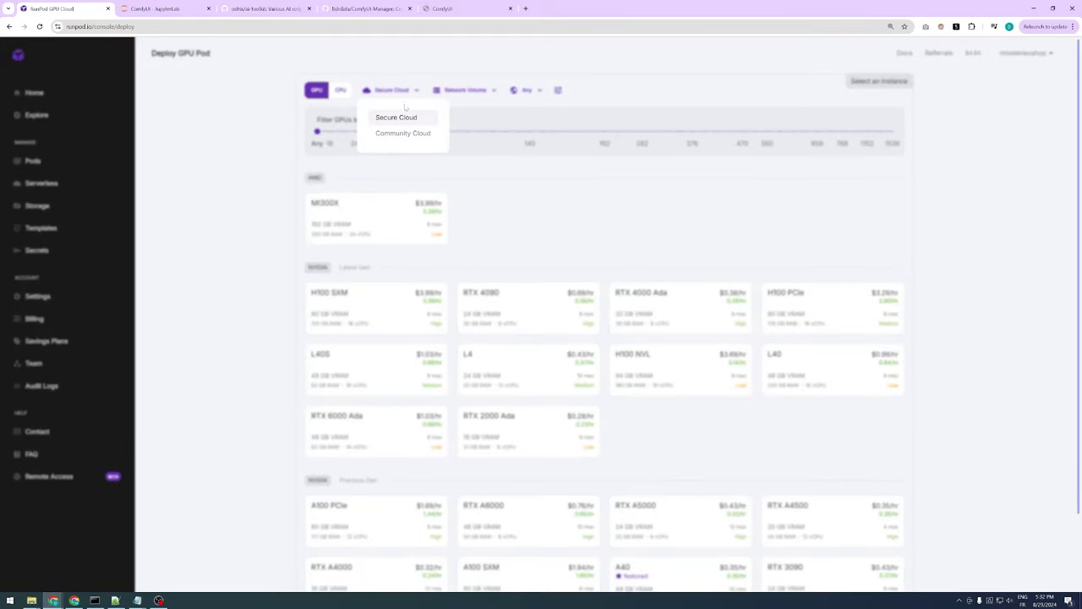
pyautogui.click(404, 134)
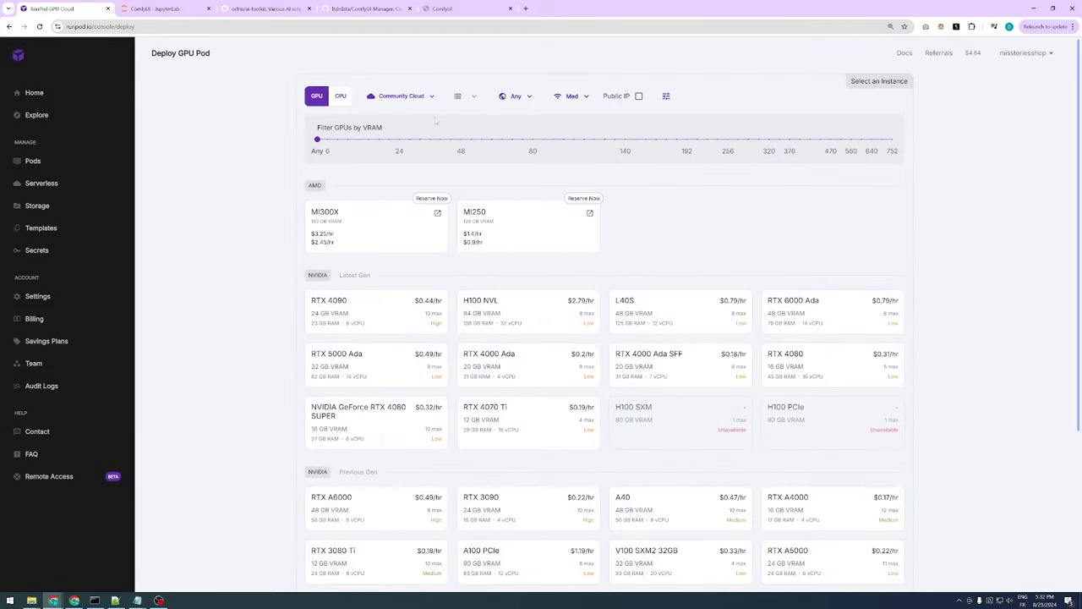
# Filter the GPUs to Extreme network speed and select the A40
pyautogui.click(574, 98)
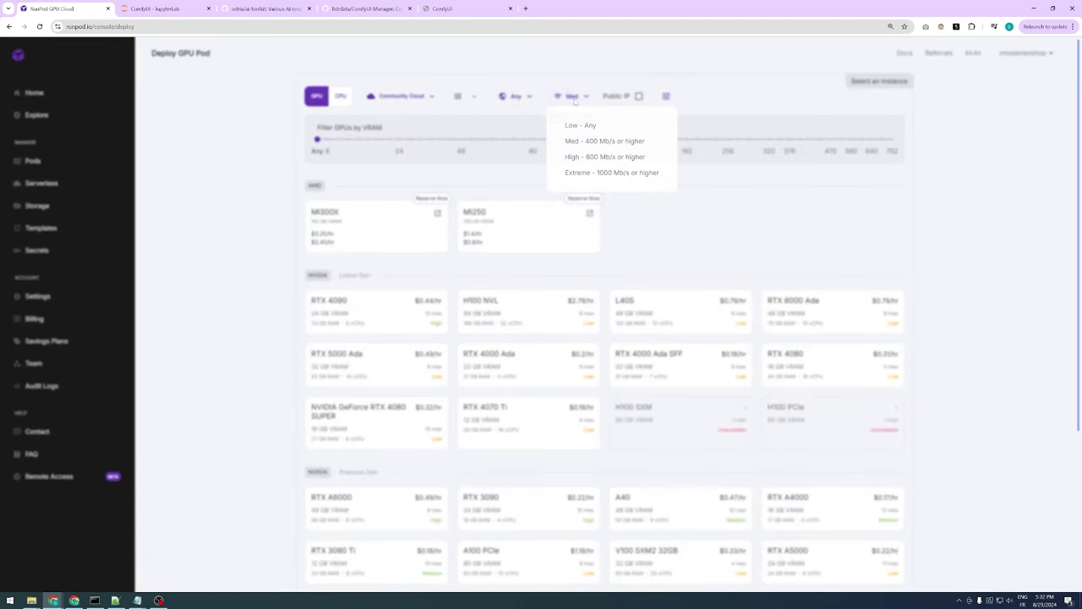
pyautogui.click(597, 172)
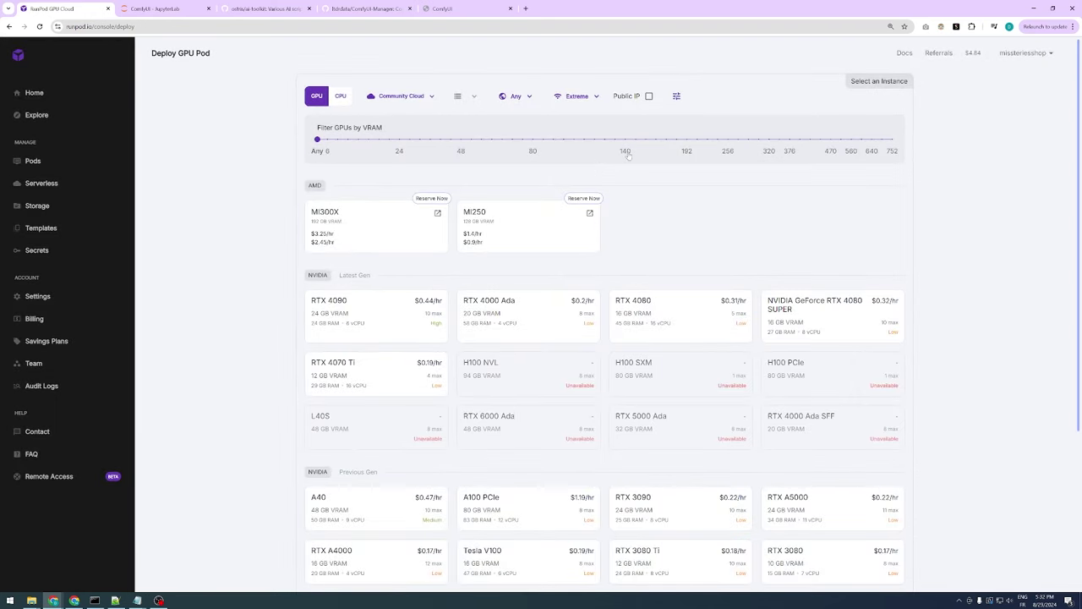
pyautogui.scroll(-1, 1016, 228)
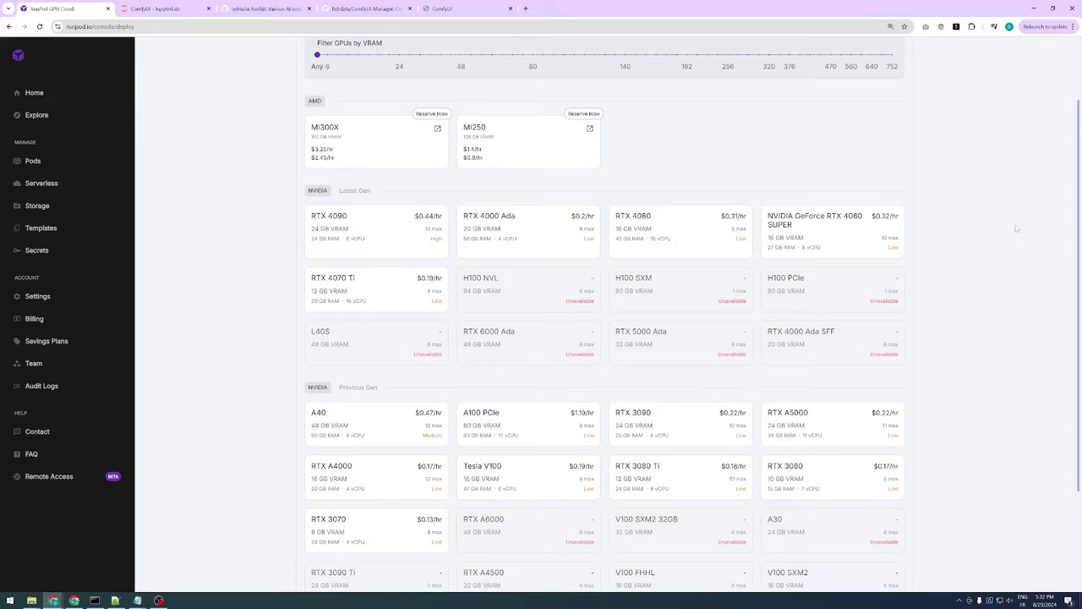
pyautogui.scroll(-1, 254, 167)
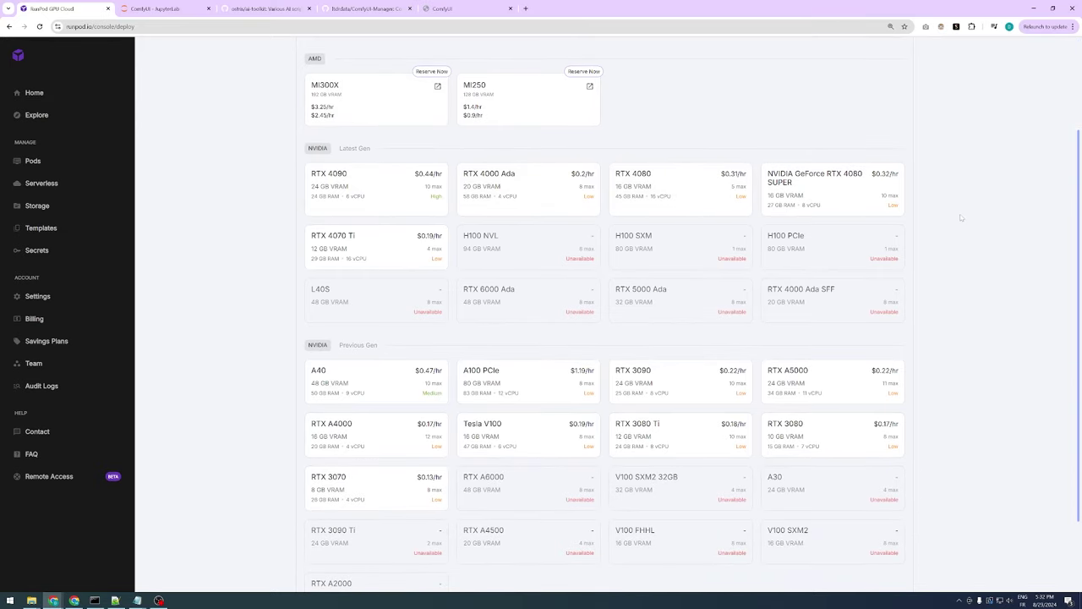
pyautogui.scroll(-2, 960, 219)
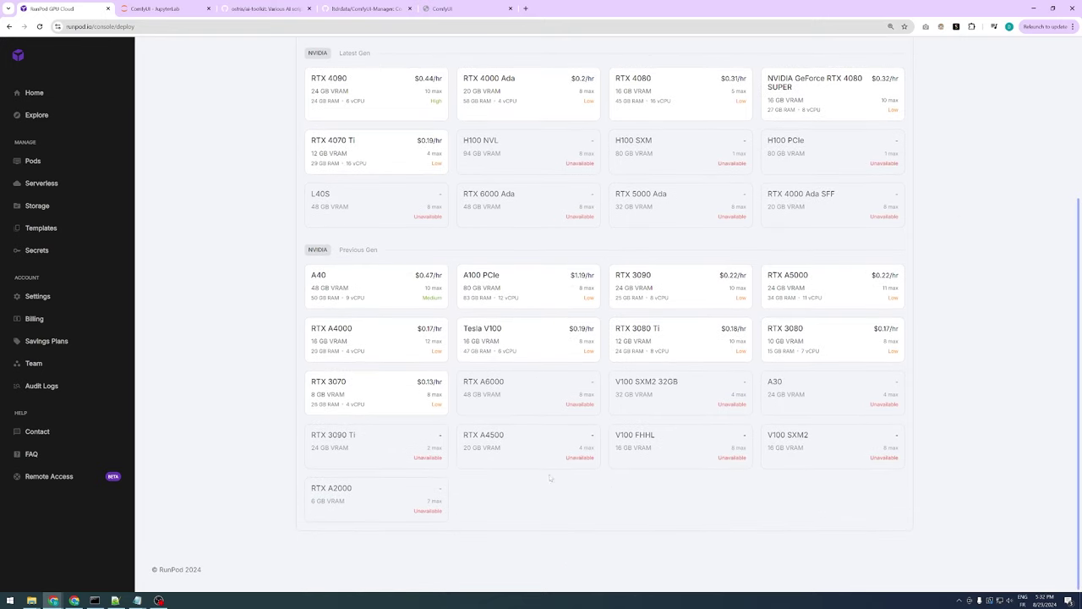
pyautogui.click(383, 293)
# Use the RunPod Pytorch 2.2.0 template with 120 GB container and volume disks
pyautogui.scroll(-4, 698, 328)
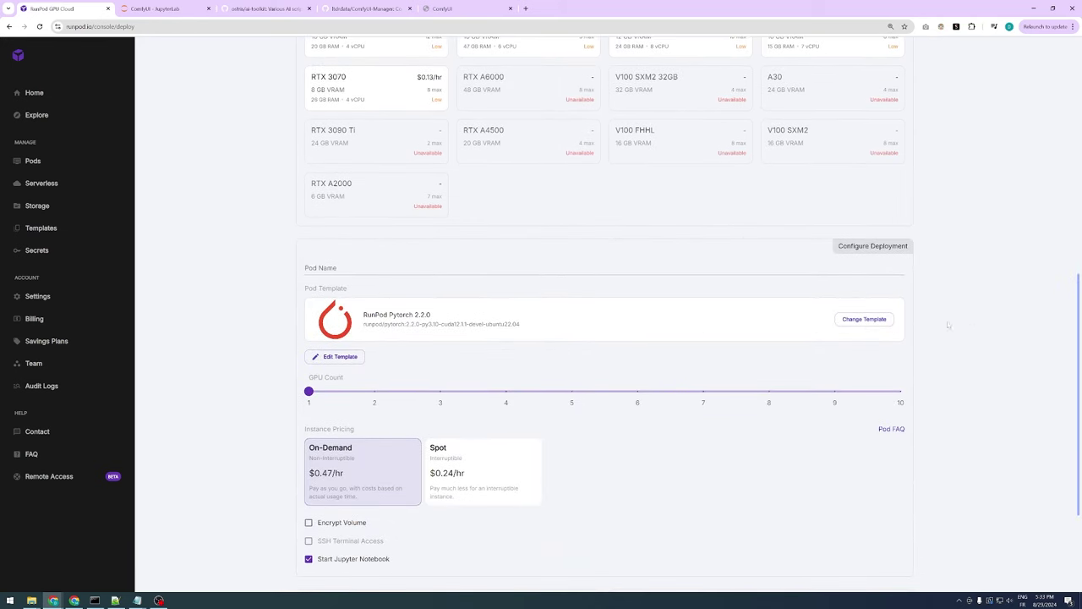
pyautogui.click(884, 323)
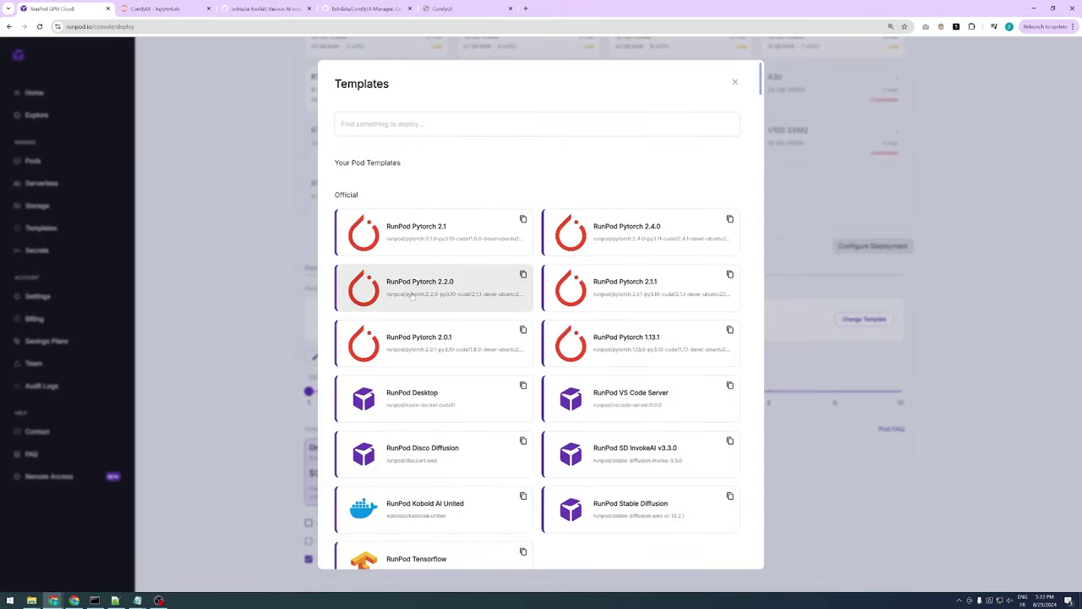
pyautogui.click(412, 294)
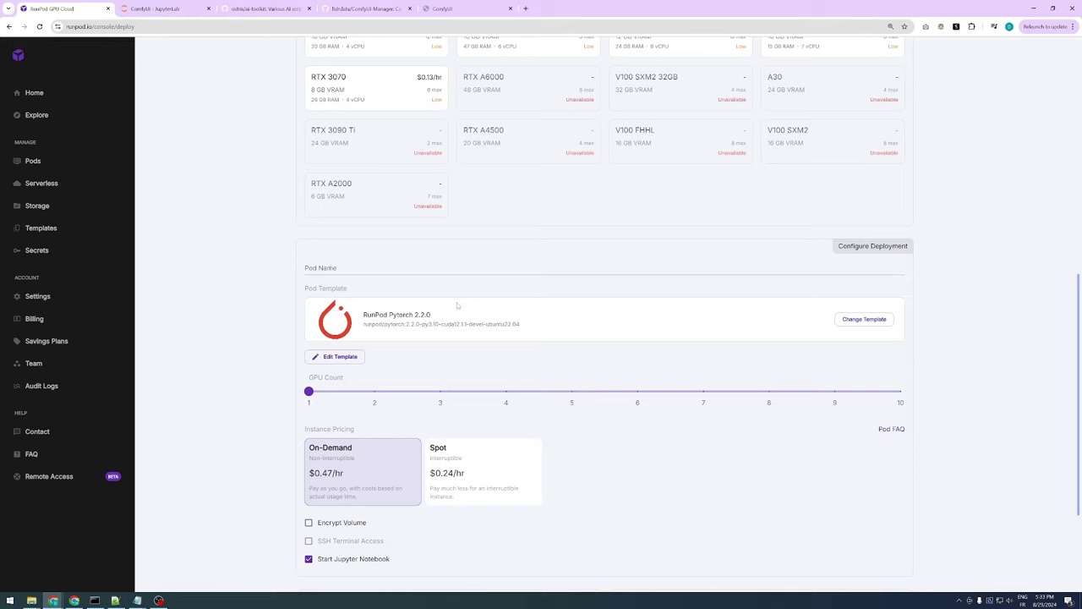
pyautogui.click(340, 357)
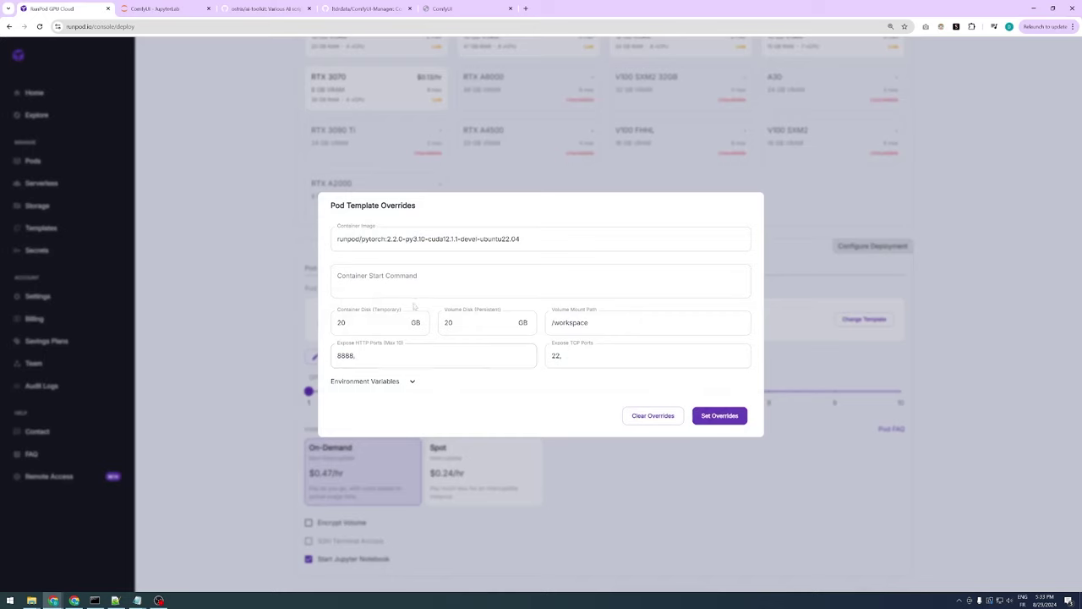
pyautogui.doubleClick(342, 322)
pyautogui.write('120')
pyautogui.press('Tab')
pyautogui.write('1')
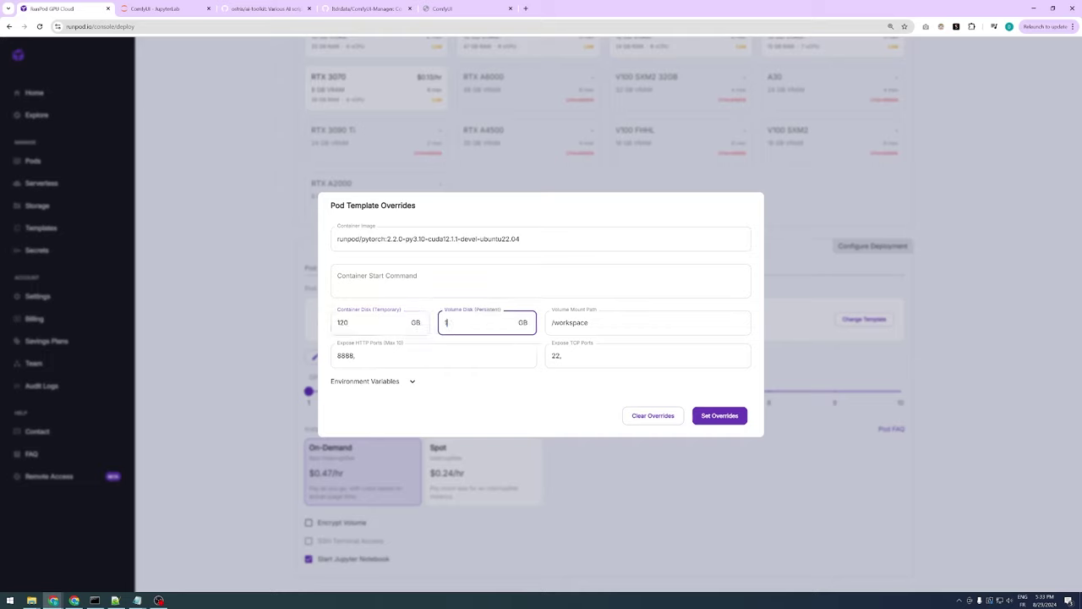
pyautogui.write('20')
# Expose TCP port 8188, apply the overrides and deploy the pod on demand
pyautogui.click(561, 356)
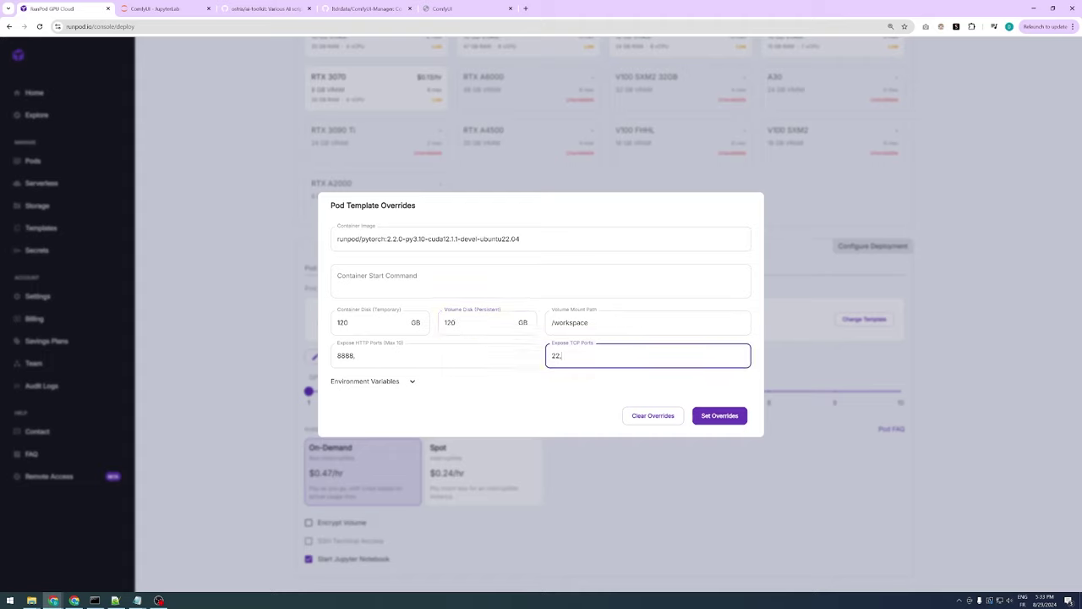
pyautogui.write('8188')
pyautogui.click(734, 416)
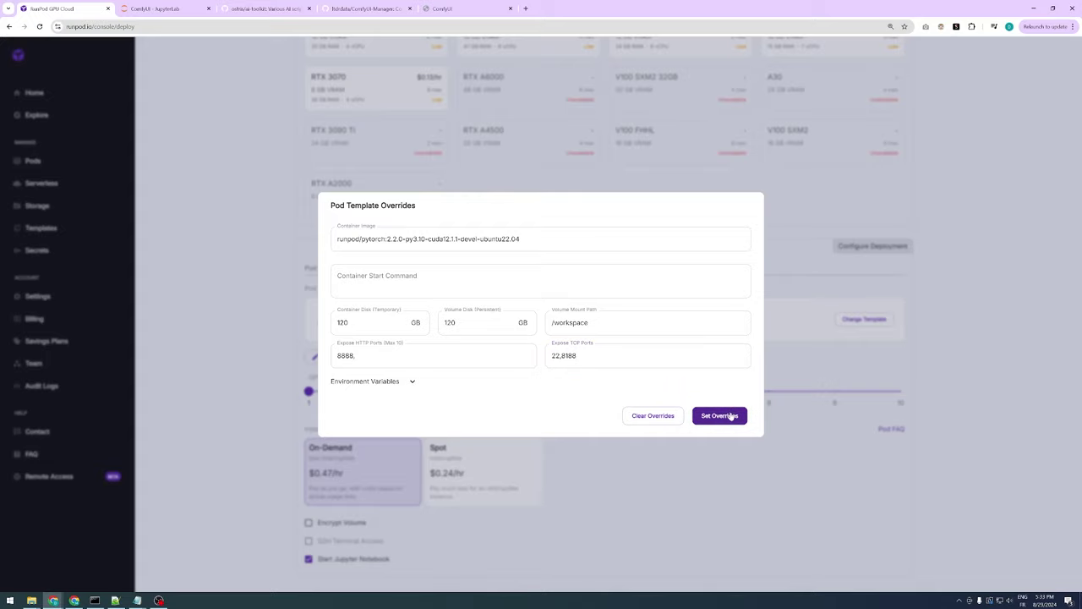
pyautogui.click(733, 414)
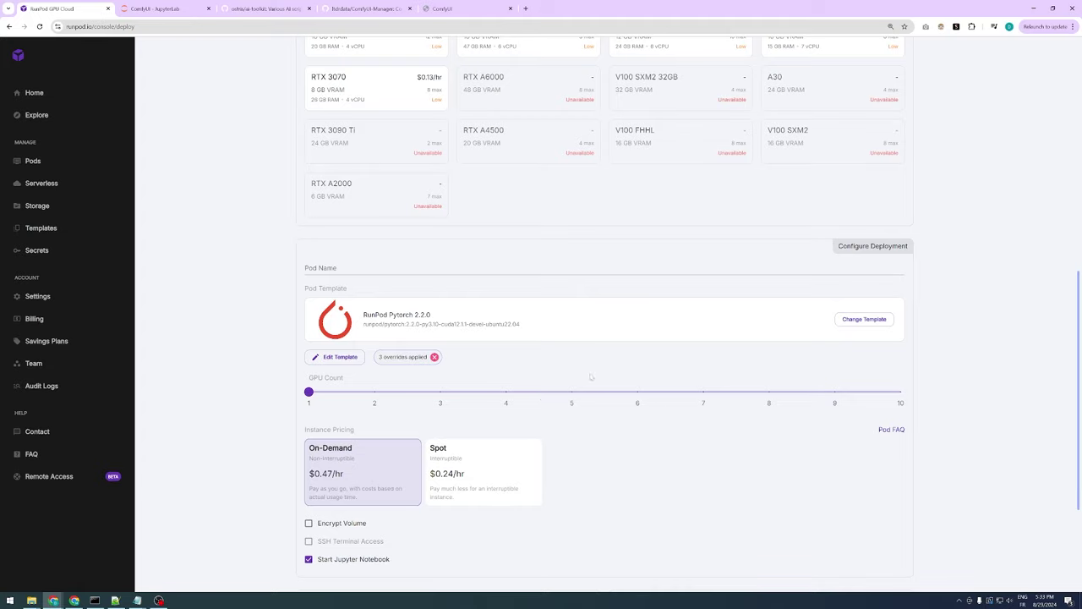
pyautogui.scroll(-2, 591, 377)
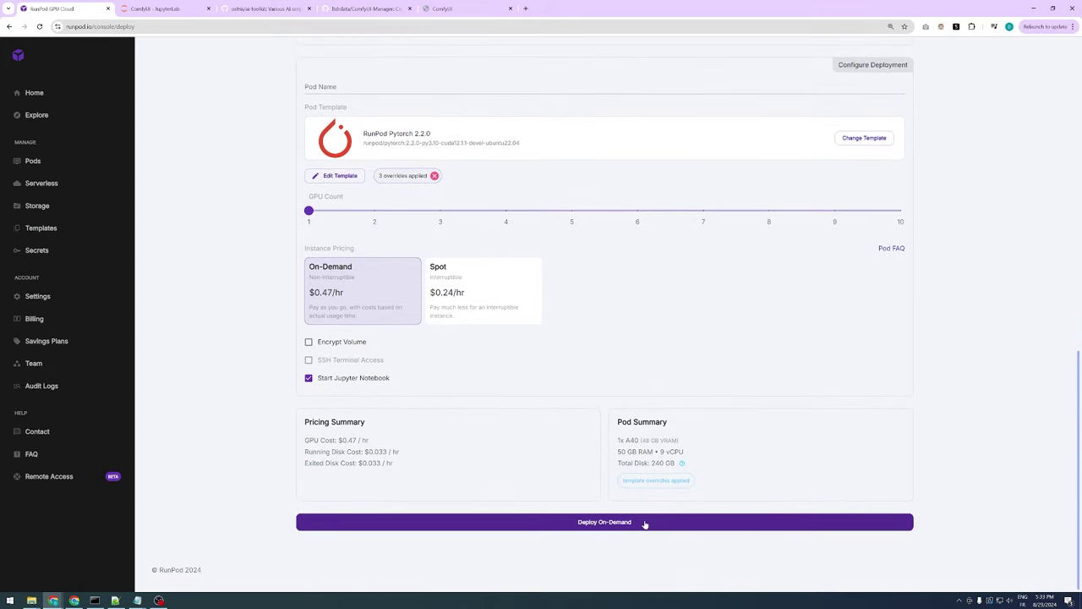
pyautogui.click(645, 523)
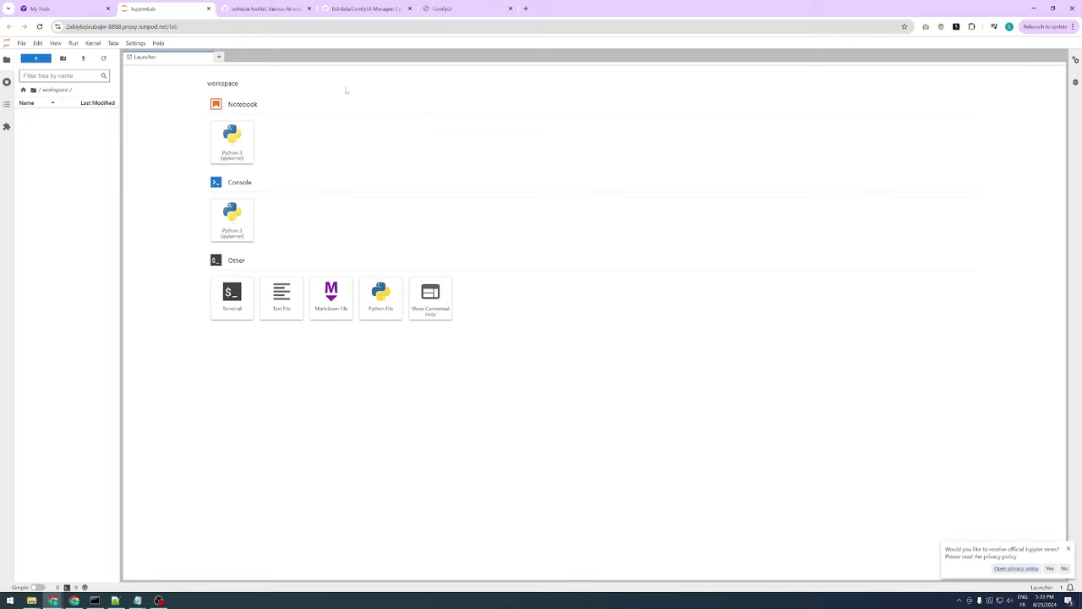
# Open a new terminal from the JupyterLab Launcher in /workspace
pyautogui.click(237, 305)
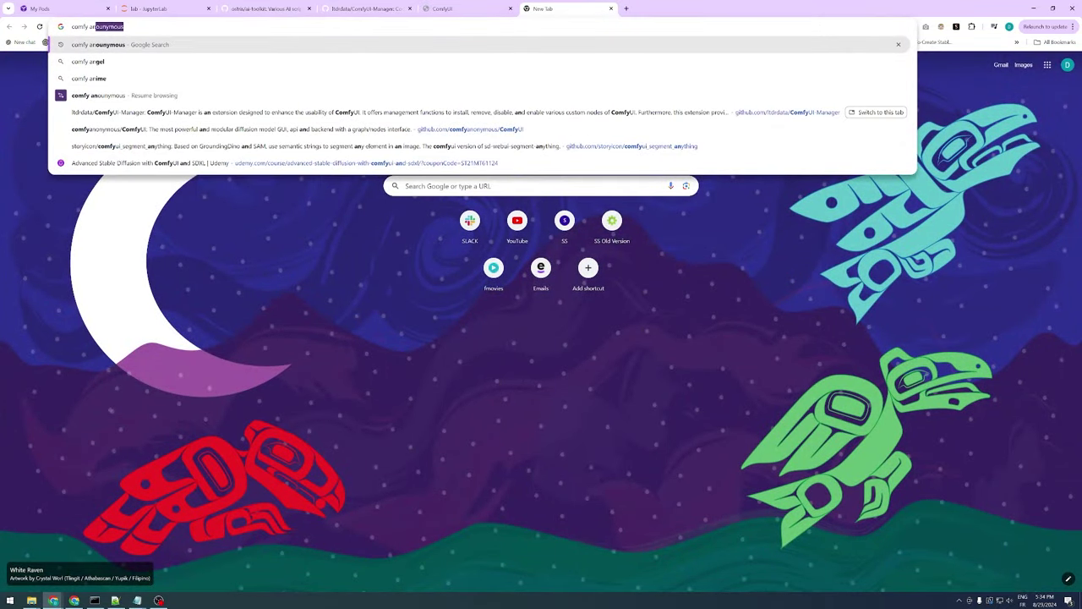
# Find the ComfyUI GitHub repository and copy its HTTPS .git clone URL
pyautogui.press('Return')
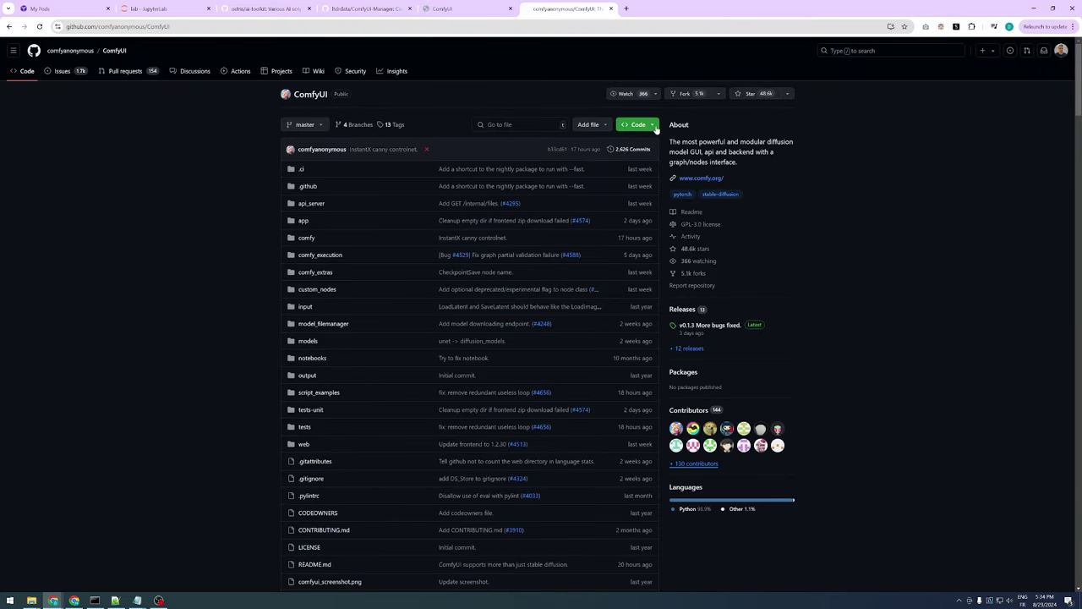
pyautogui.click(656, 127)
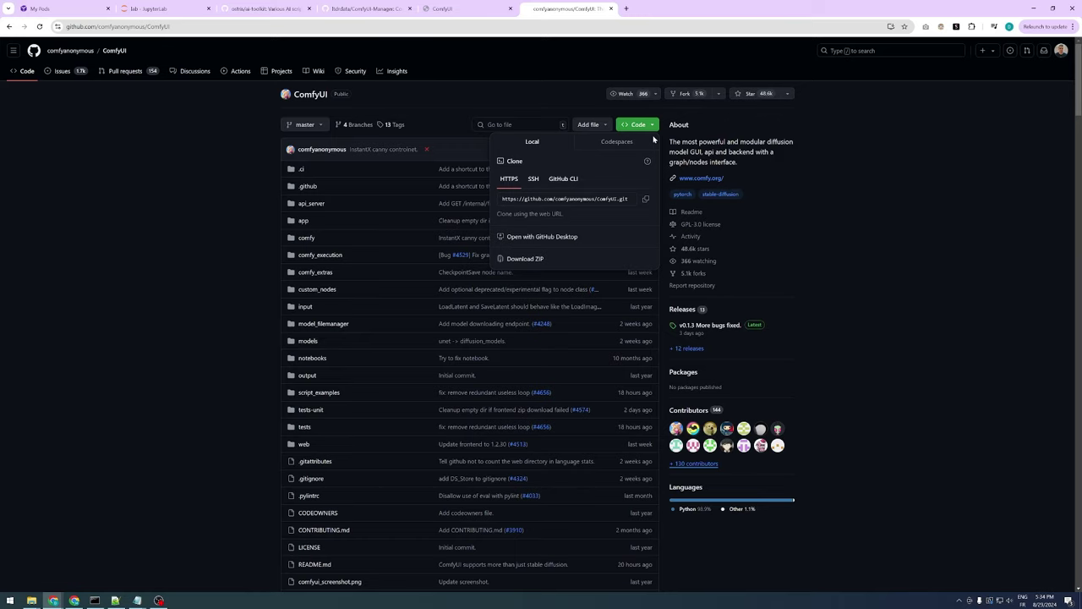
pyautogui.click(646, 198)
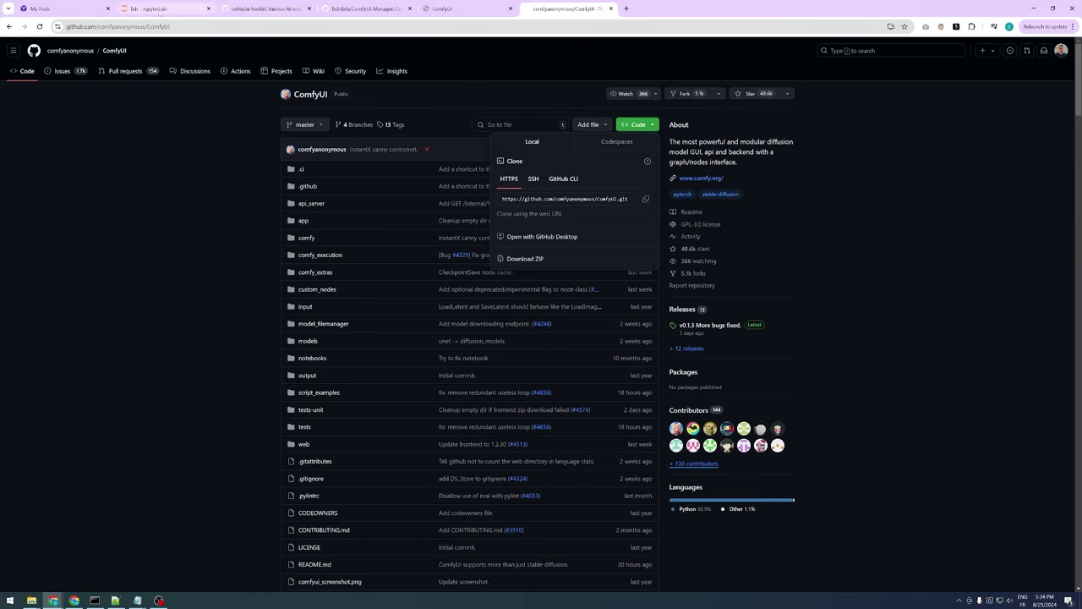
pyautogui.click(168, 10)
# Git clone the ComfyUI repository into /workspace using the copied URL
pyautogui.write('git clone')
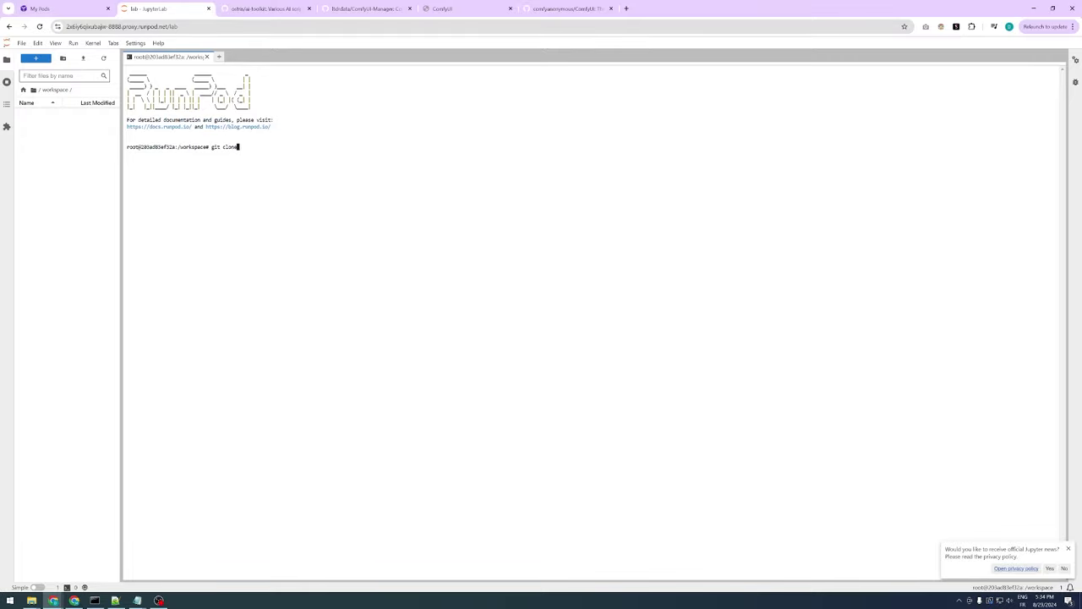
pyautogui.hotkey('ctrl', 'v')
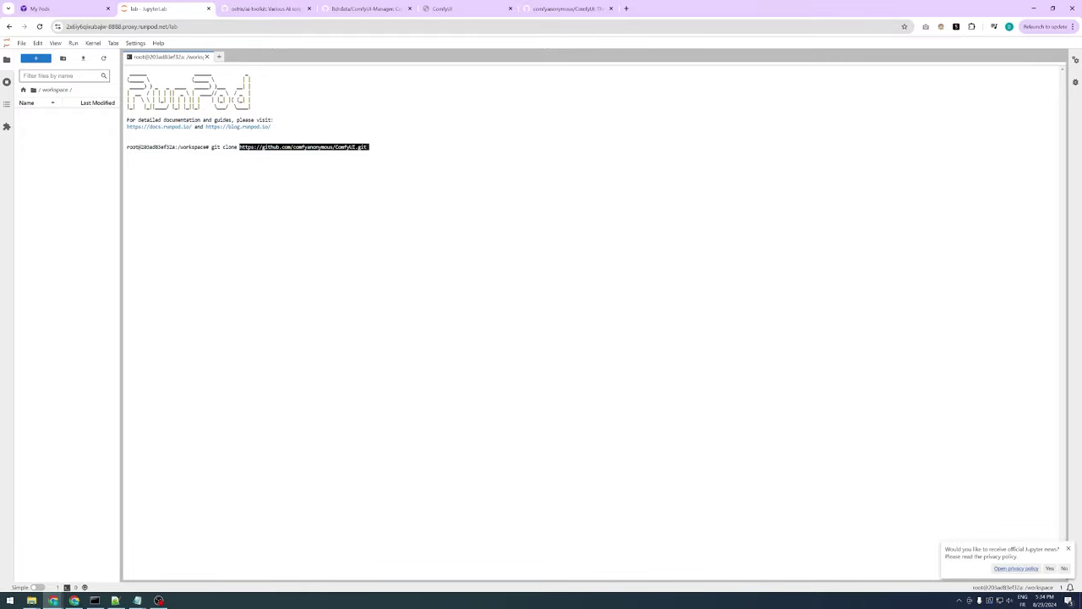
pyautogui.press('Return')
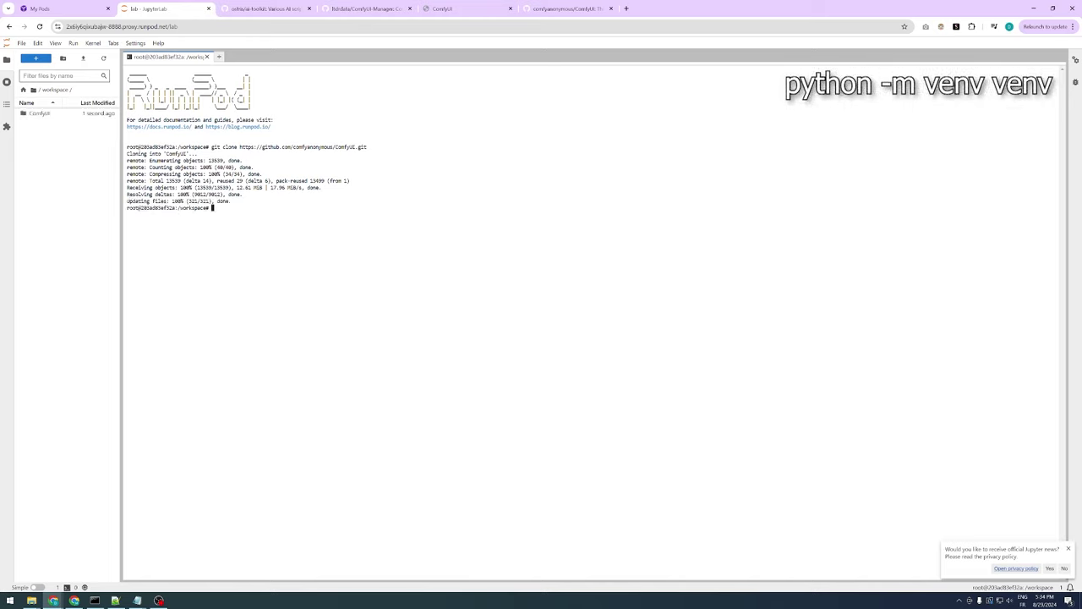
# Create a venv environment with python -m venv venv and activate it
pyautogui.write('python -m venv venv')
pyautogui.press('Return')
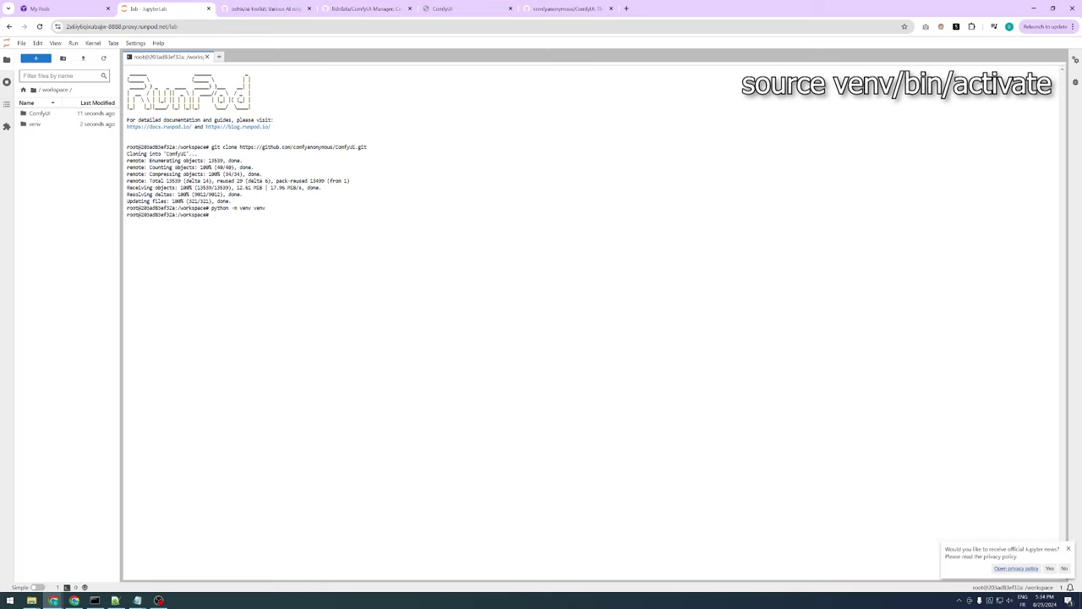
pyautogui.write('source venv/bin/activate')
pyautogui.press('Return')
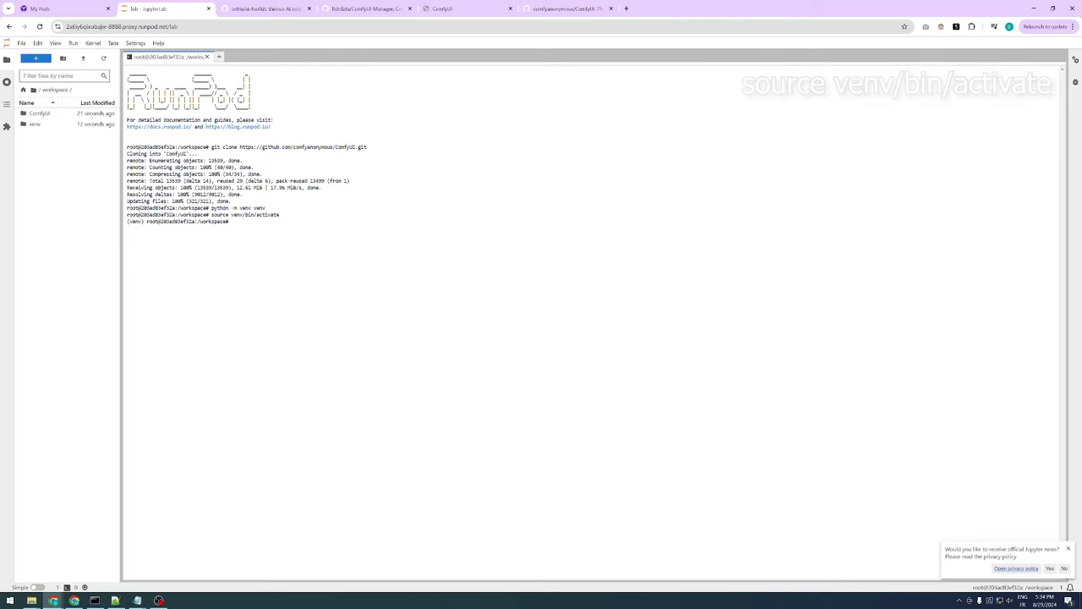
# Copy the README's NVIDIA stable PyTorch pip install command into the terminal
pyautogui.hotkey('ctrl', '9')
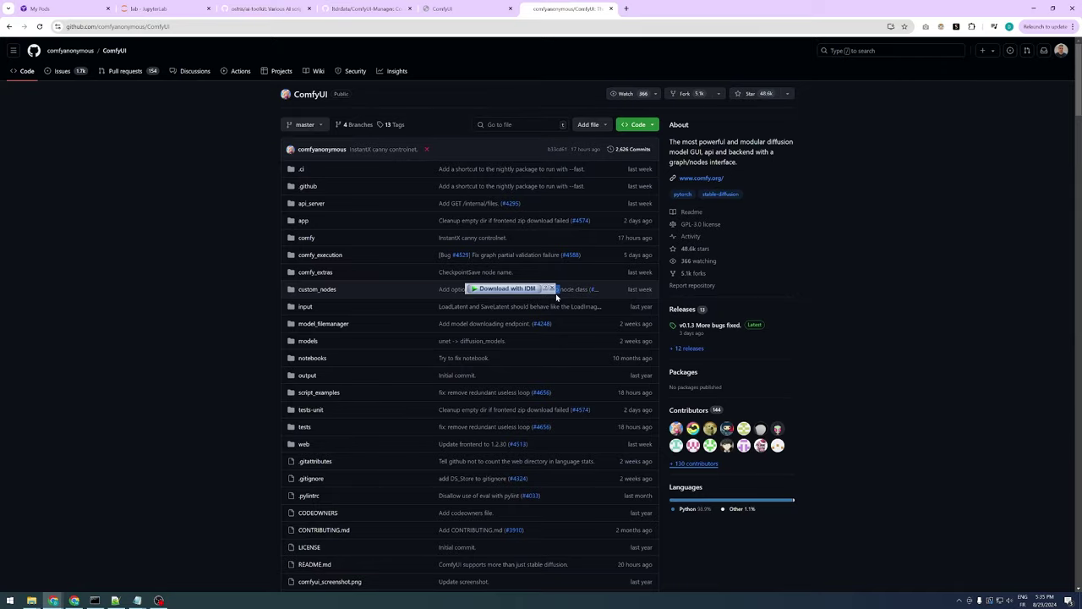
pyautogui.scroll(-20, 555, 290)
pyautogui.scroll(-5, 557, 290)
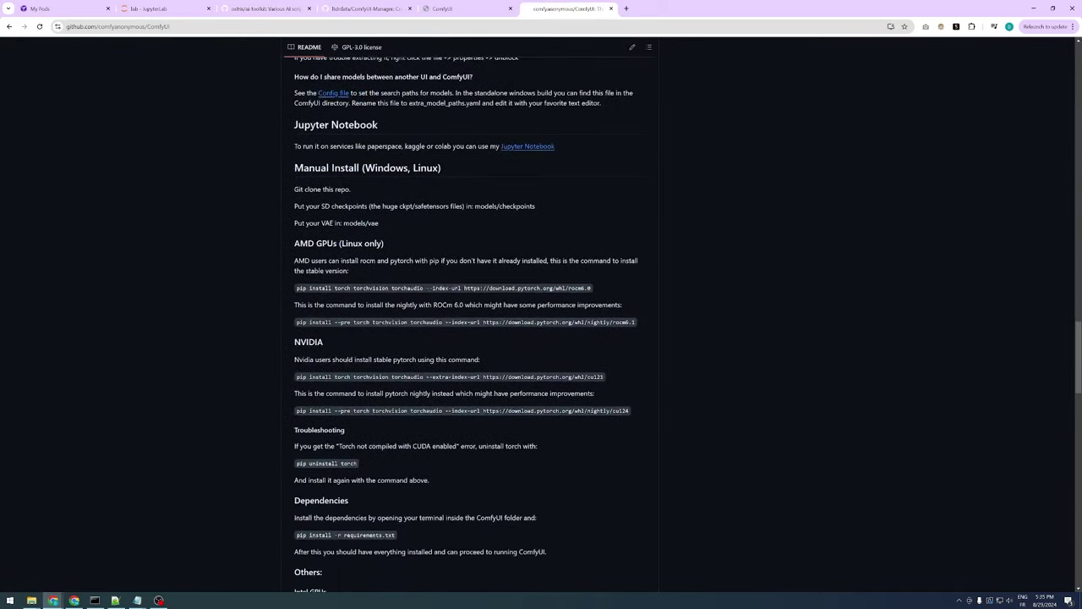
pyautogui.scroll(-1, 546, 374)
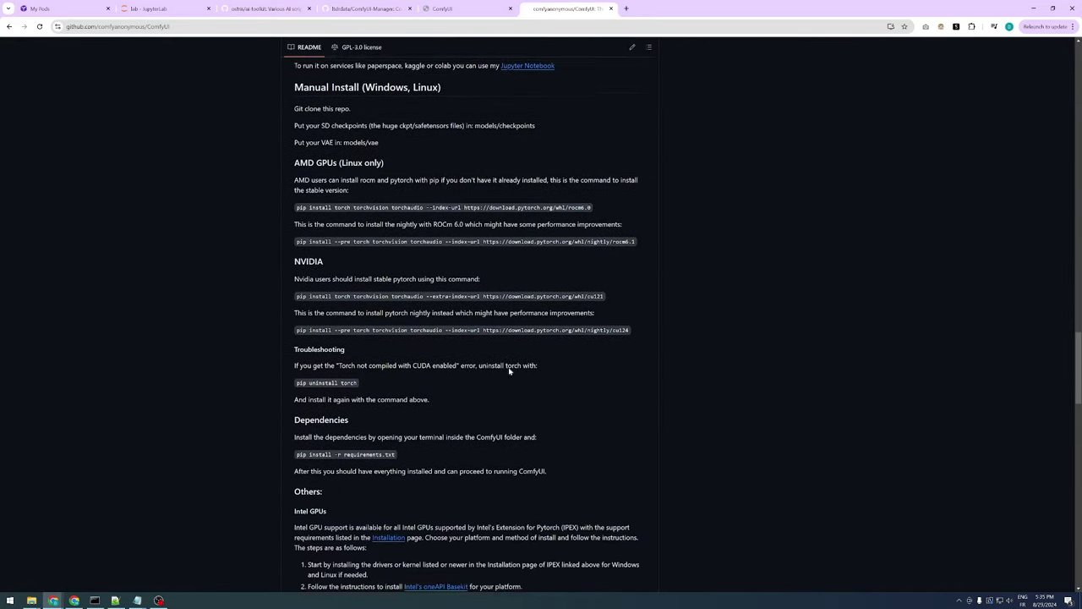
pyautogui.tripleClick(544, 293)
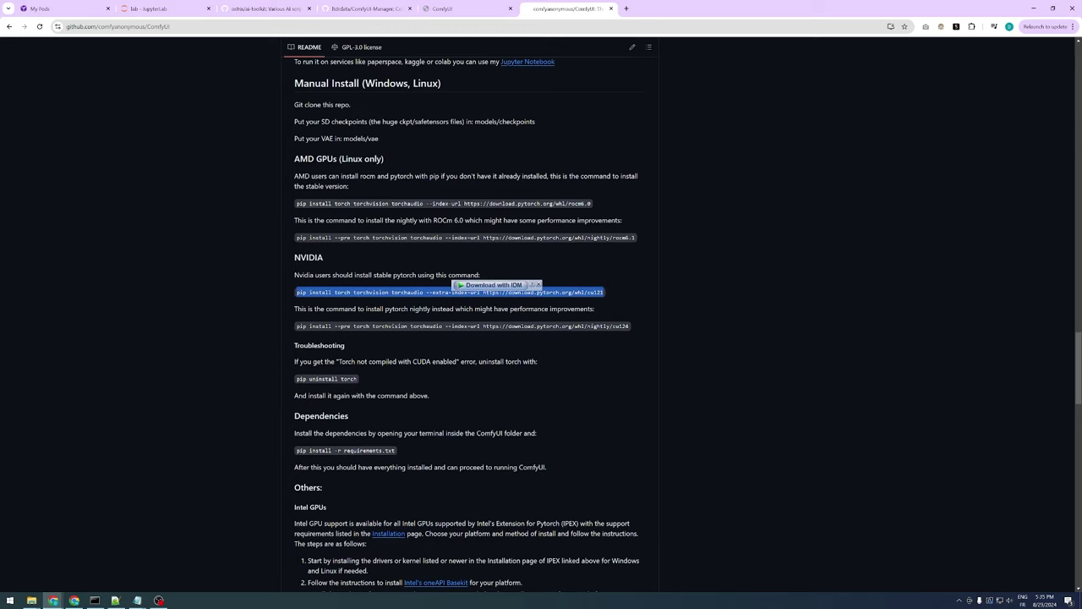
pyautogui.rightClick(542, 291)
pyautogui.click(563, 303)
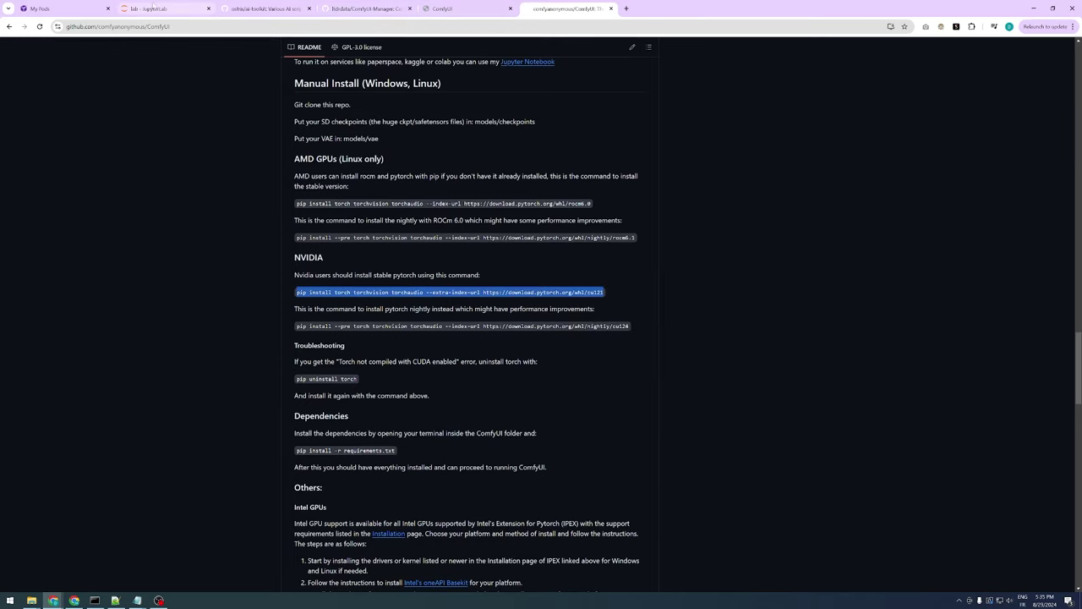
pyautogui.click(152, 9)
pyautogui.hotkey('ctrl', 'v')
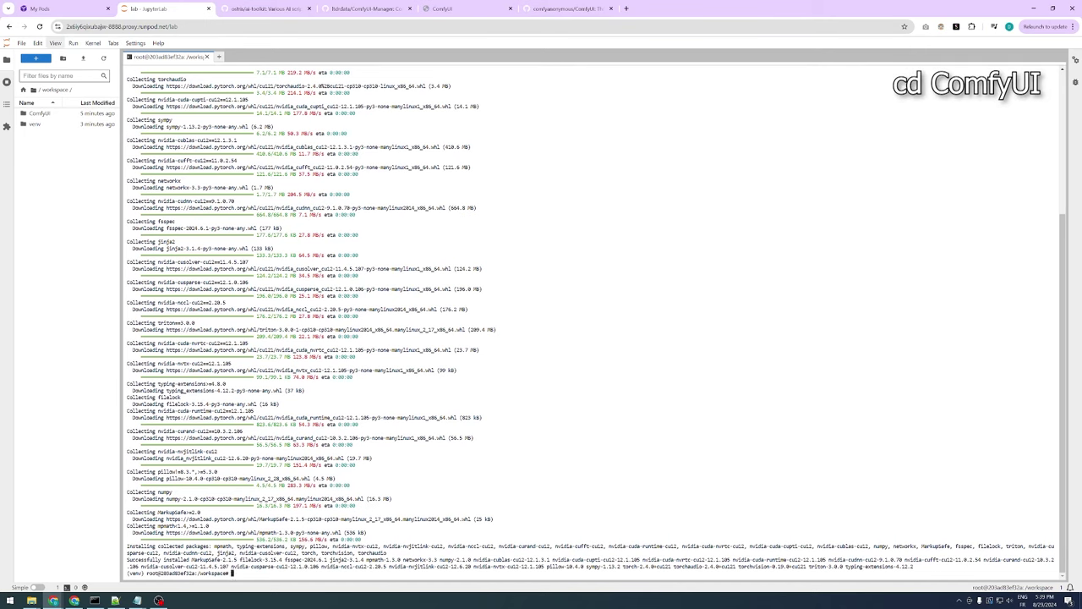
# Move into ComfyUI and run pip install -r requirements.txt
pyautogui.write('cd ComfyUI')
pyautogui.press('Return')
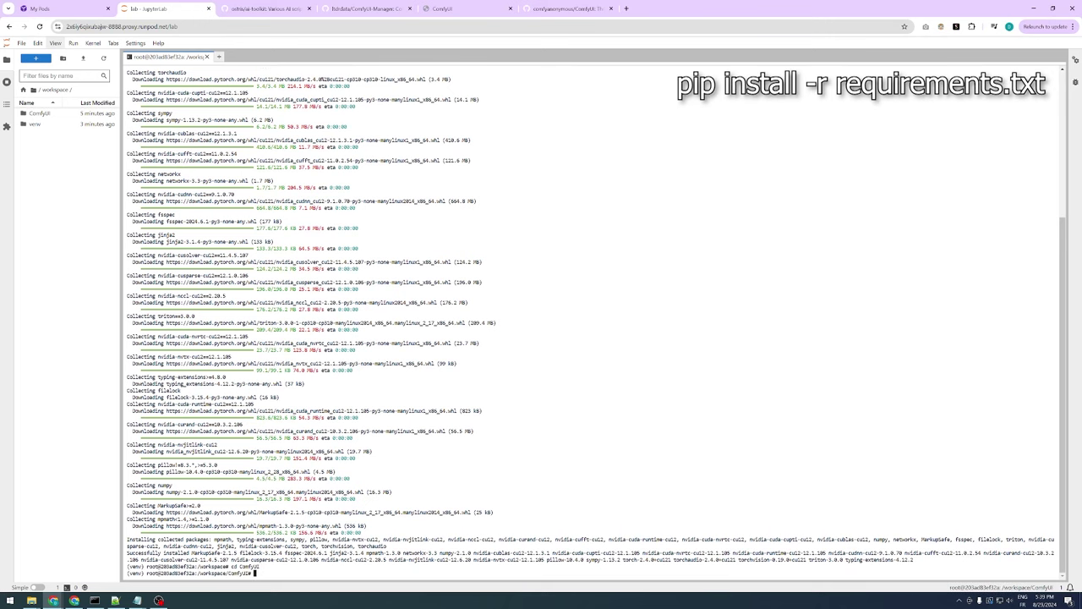
pyautogui.write('pip install -r requirements.txt')
pyautogui.press('Return')
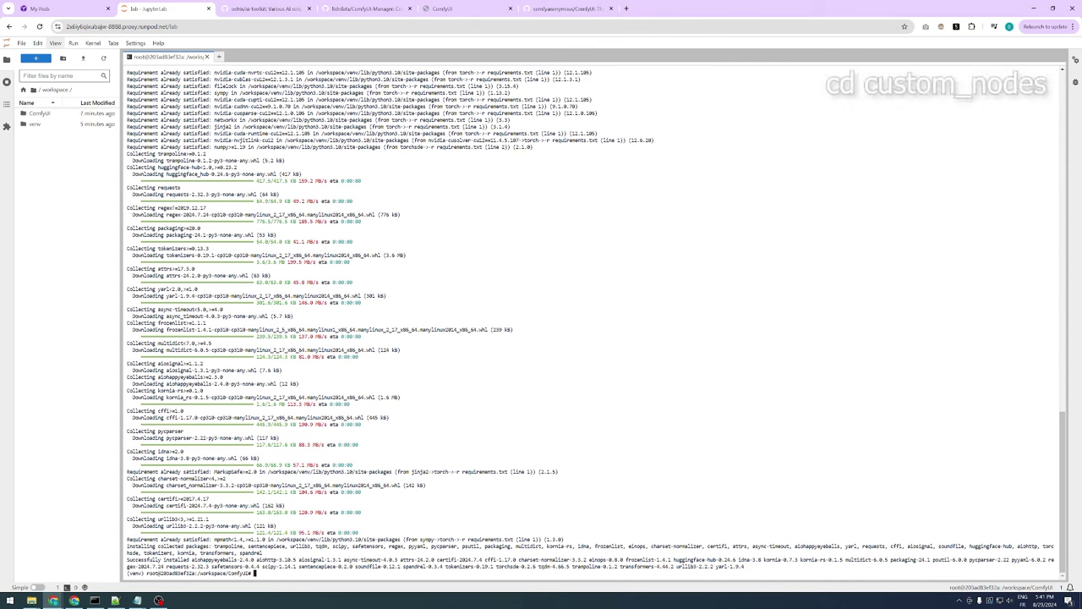
# Go into custom_nodes and git clone ComfyUI-Manager from its copied HTTPS URL
pyautogui.write('cd cus')
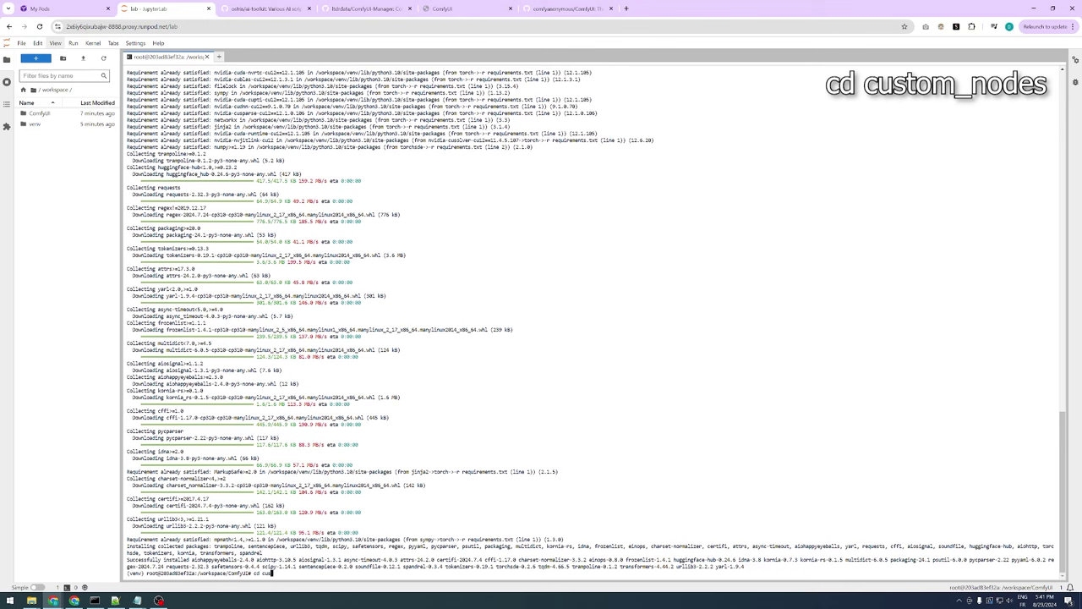
pyautogui.write('tom_nodes')
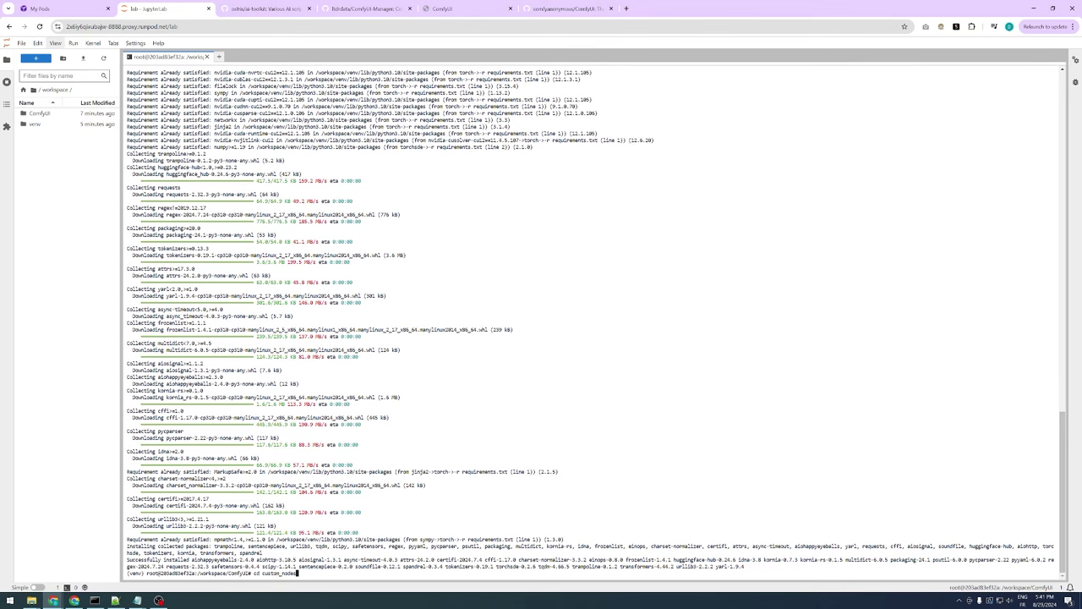
pyautogui.press('Return')
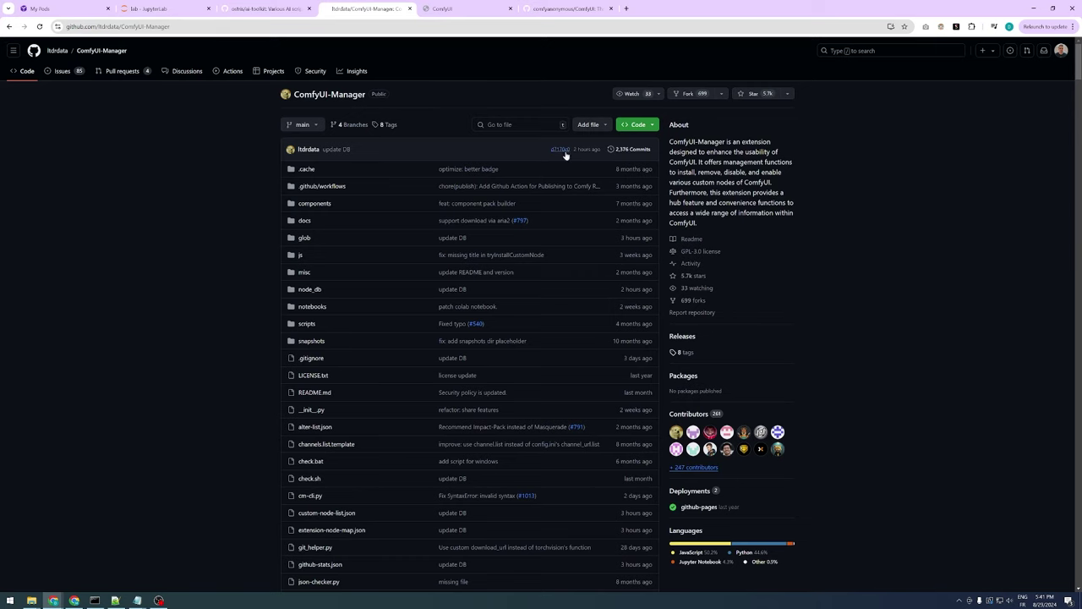
pyautogui.click(639, 124)
pyautogui.click(645, 199)
pyautogui.click(212, 273)
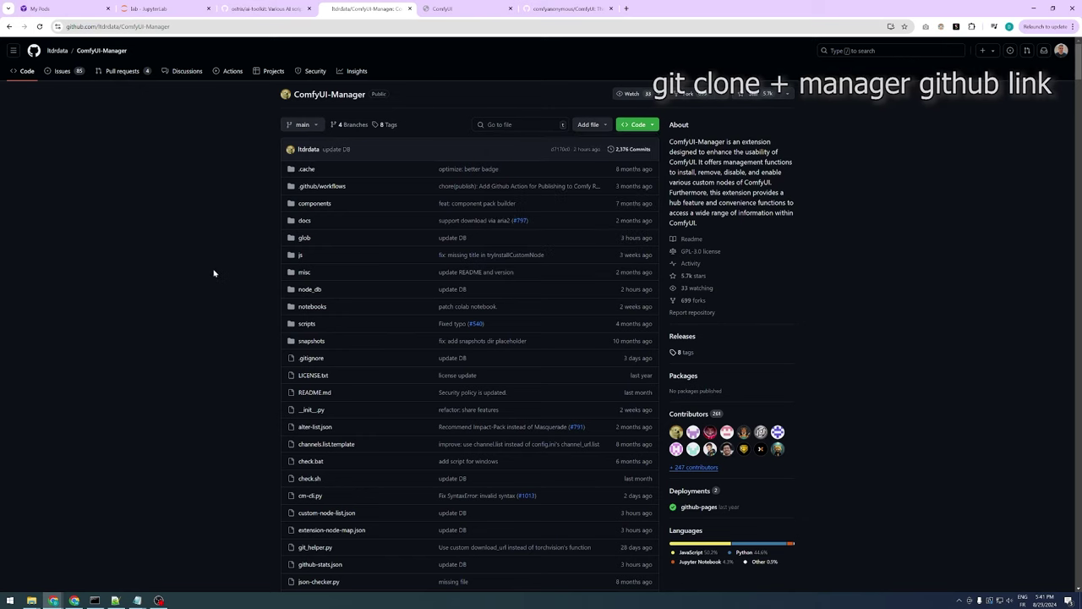
pyautogui.click(138, 11)
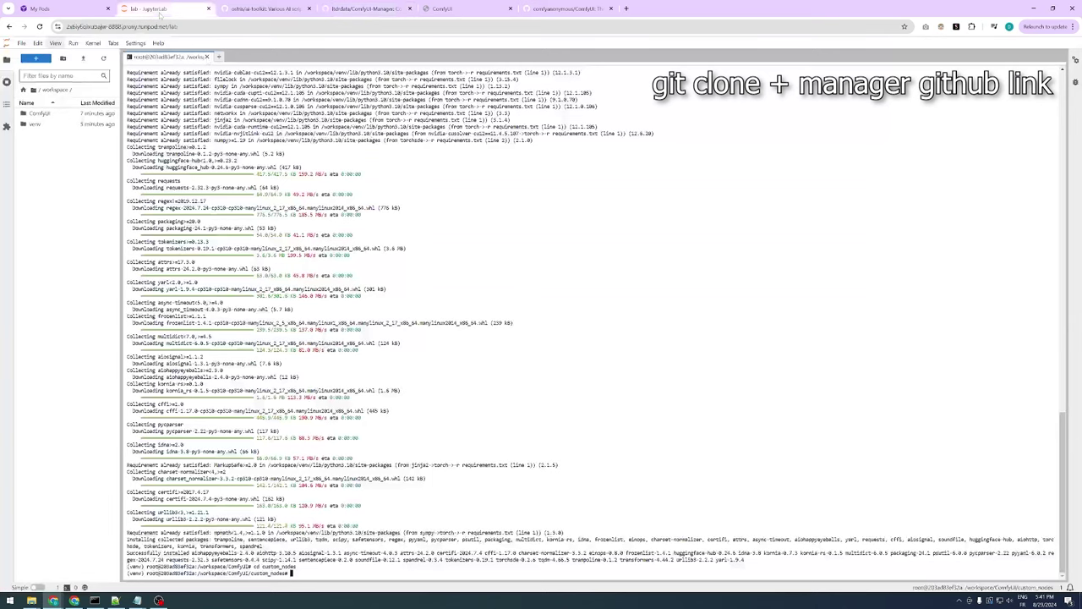
pyautogui.write('git clone')
pyautogui.hotkey('ctrl', 'v')
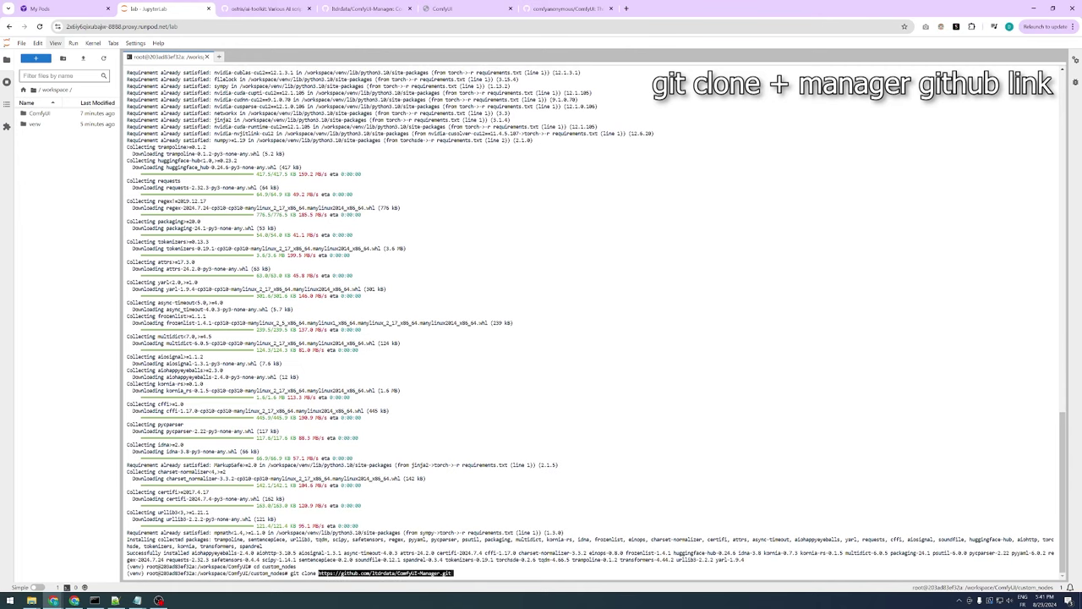
pyautogui.press('Return')
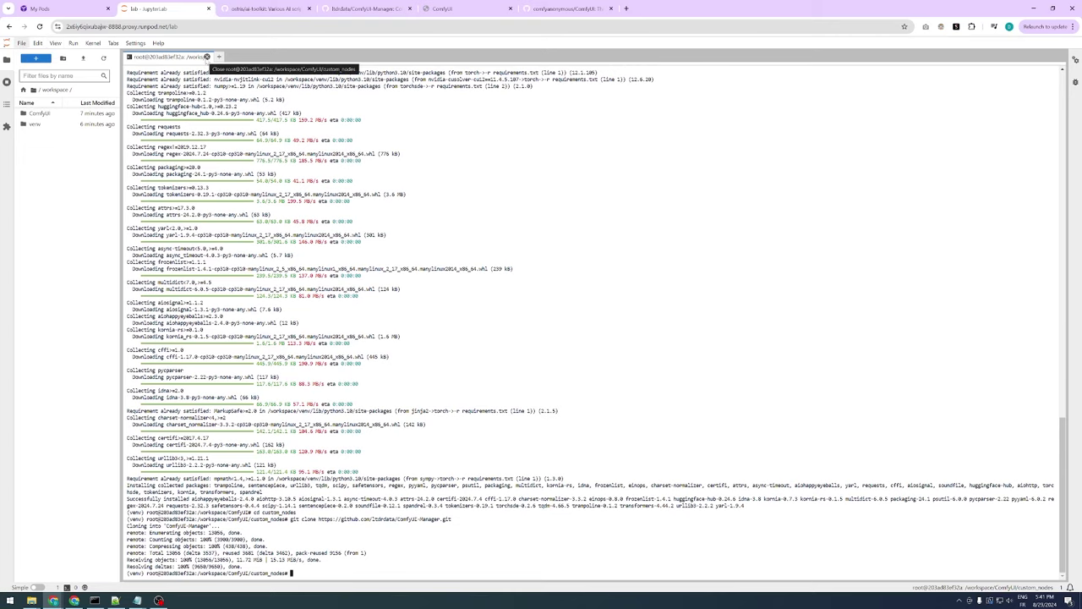
# Replace the terminal with a new one and activate the venv environment
pyautogui.click(207, 56)
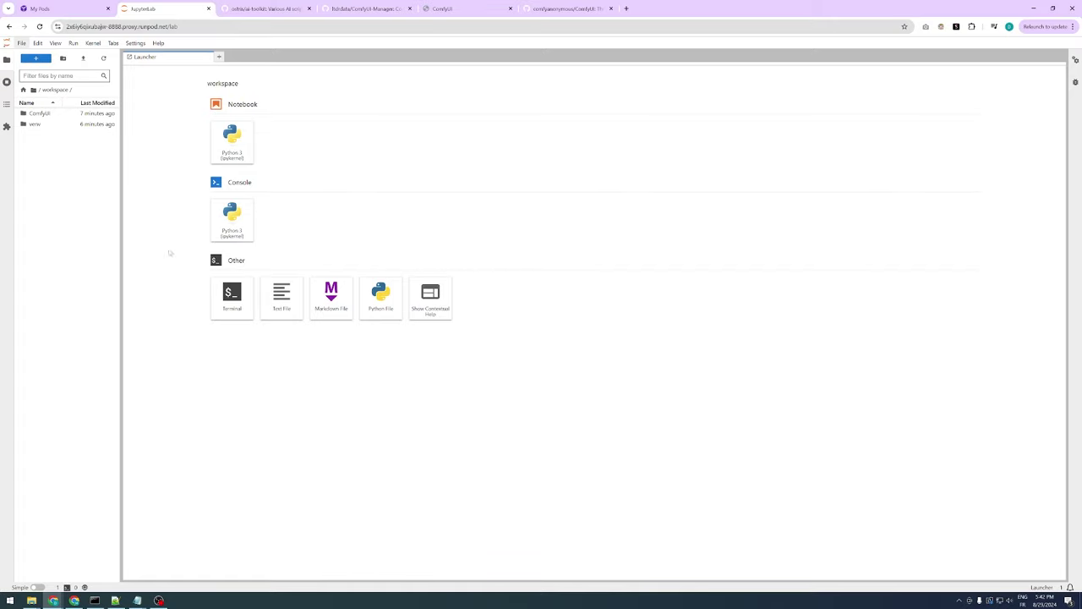
pyautogui.click(221, 299)
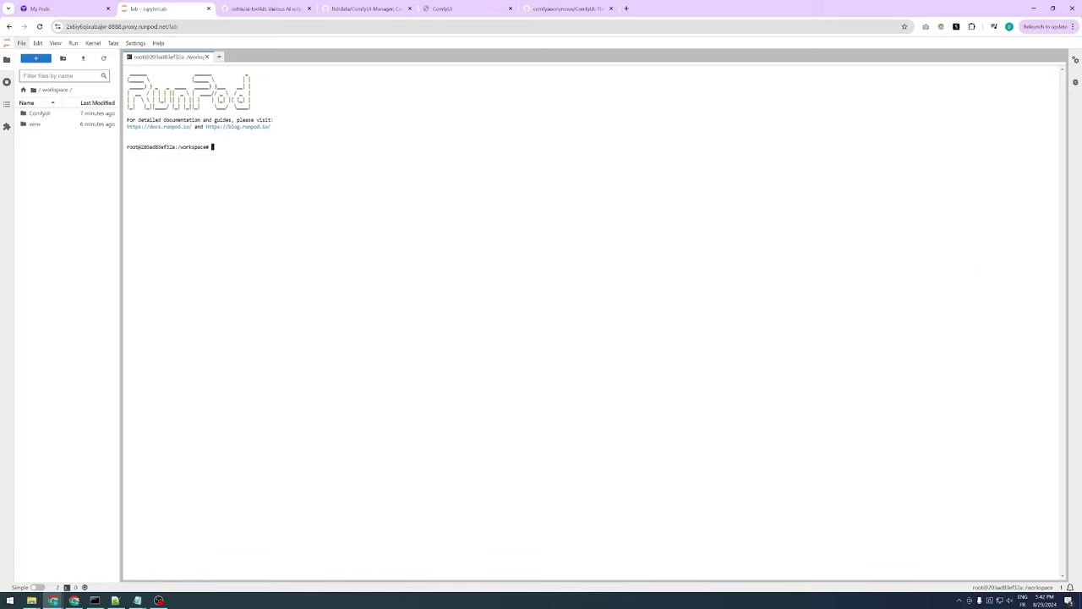
pyautogui.write('source venv/bi')
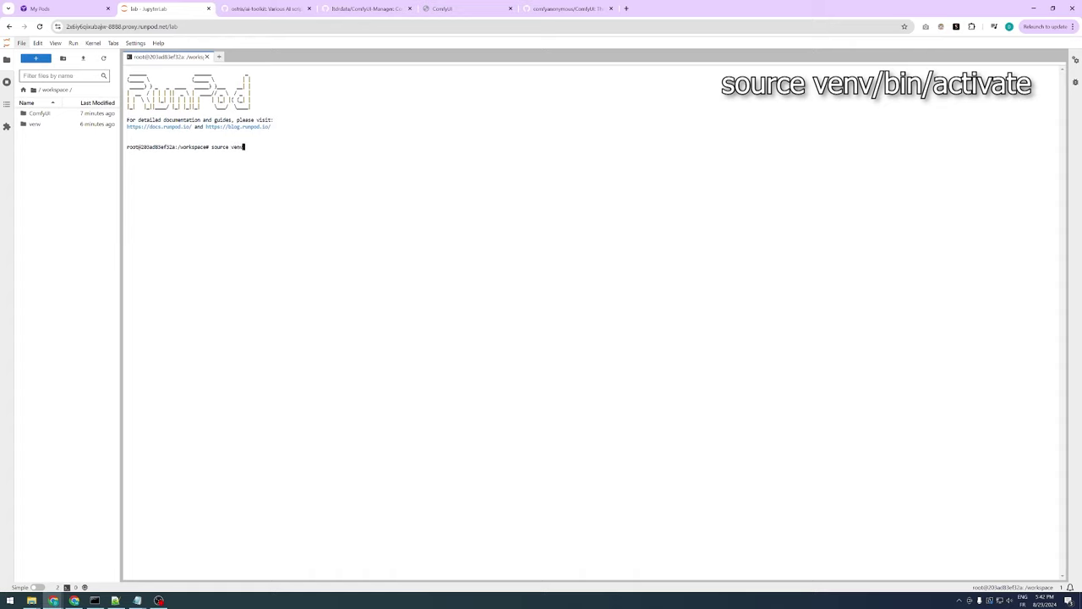
pyautogui.write('n/activate')
pyautogui.press('Return')
# Move into ComfyUI and start the server with python main.py --listen
pyautogui.write('cd Com')
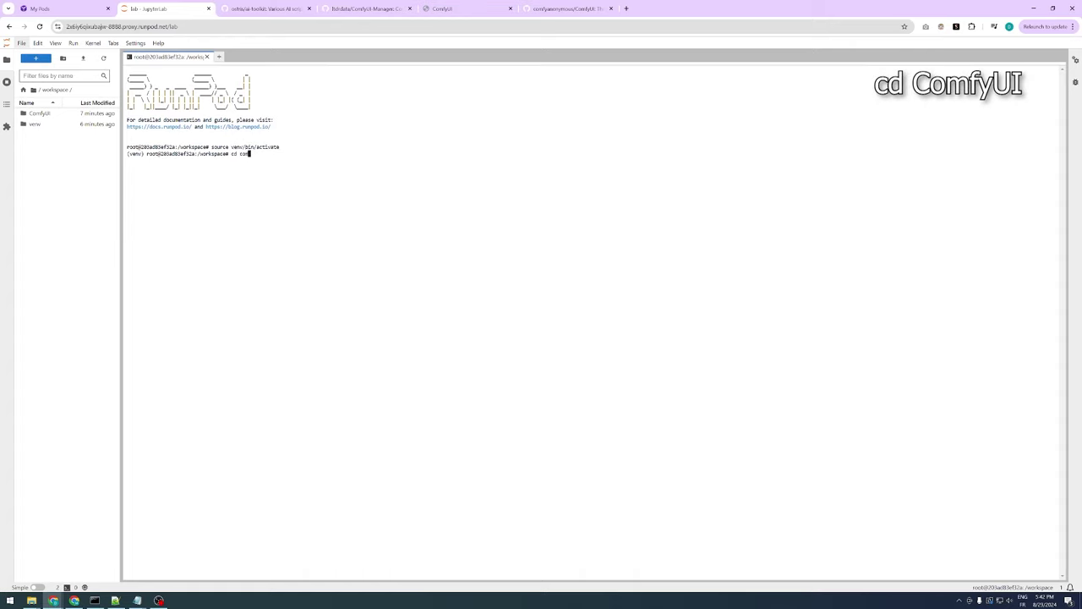
pyautogui.write('fyUI')
pyautogui.press('Return')
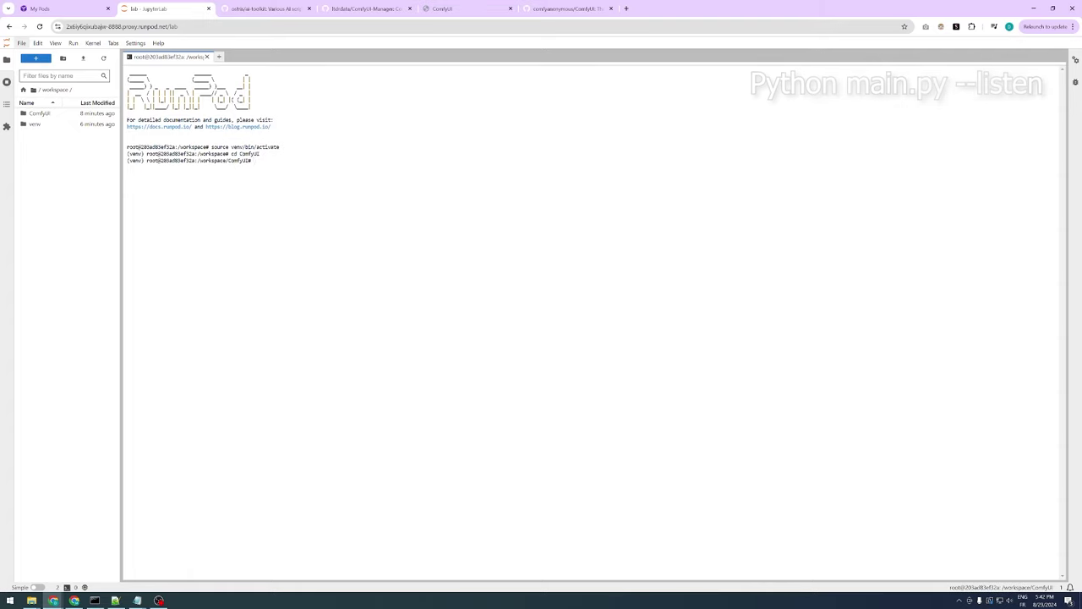
pyautogui.write('python')
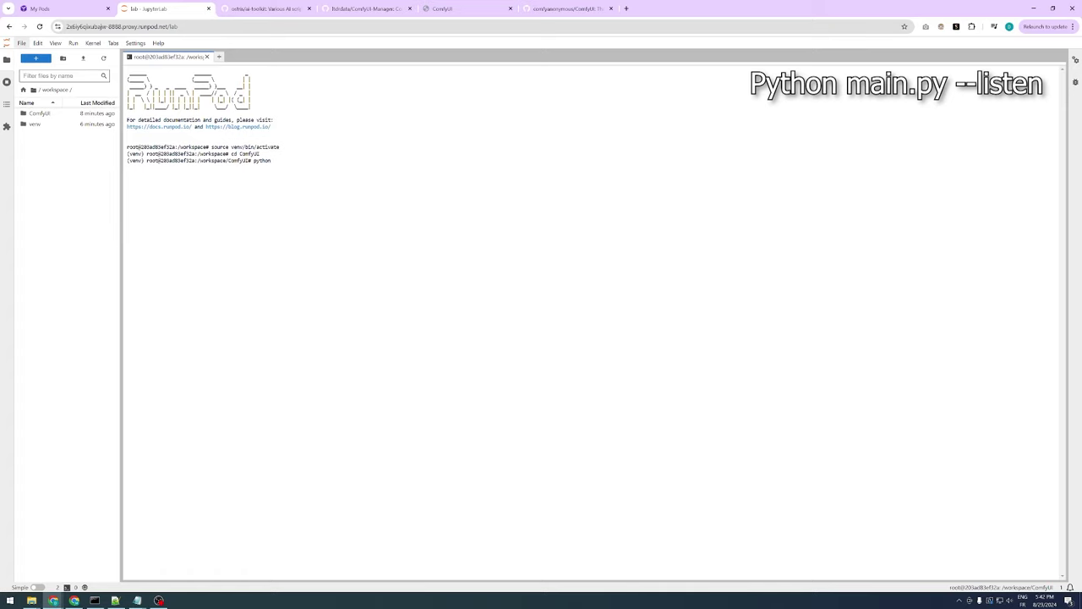
pyautogui.write(' main.py --listen')
pyautogui.press('Return')
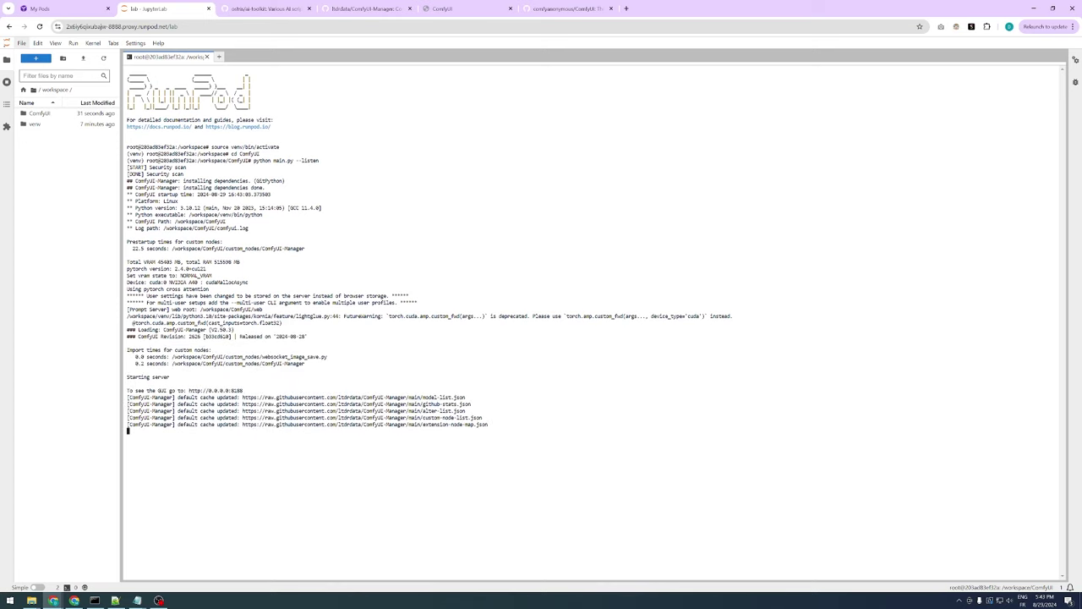
# Copy the pod's public IP from its TCP port mappings and note external port 22119
pyautogui.click(63, 8)
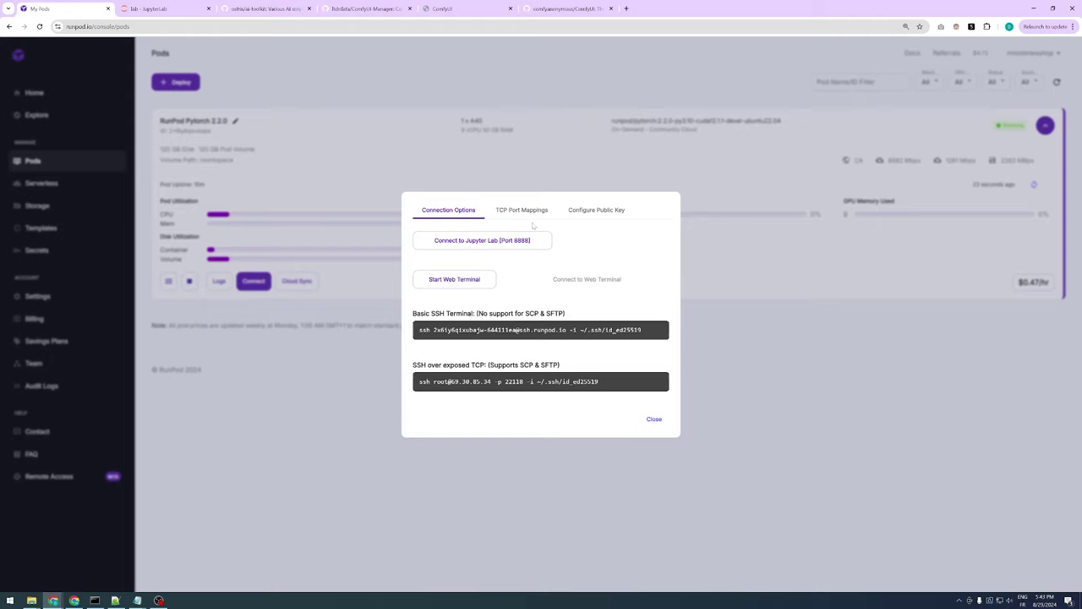
pyautogui.click(523, 211)
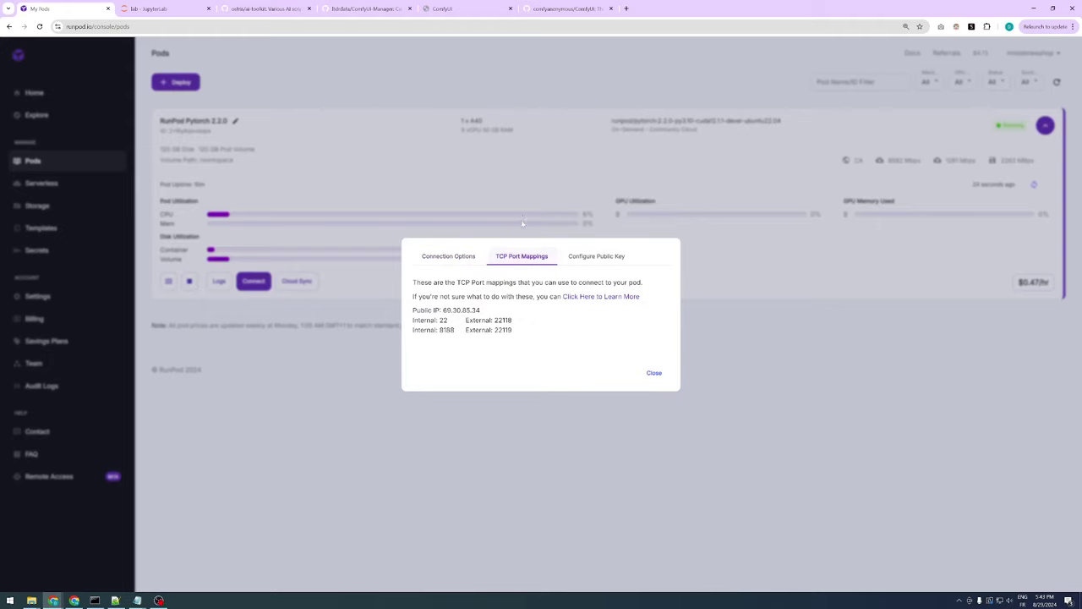
pyautogui.moveTo(481, 311); pyautogui.dragTo(443, 310)
pyautogui.rightClick(463, 310)
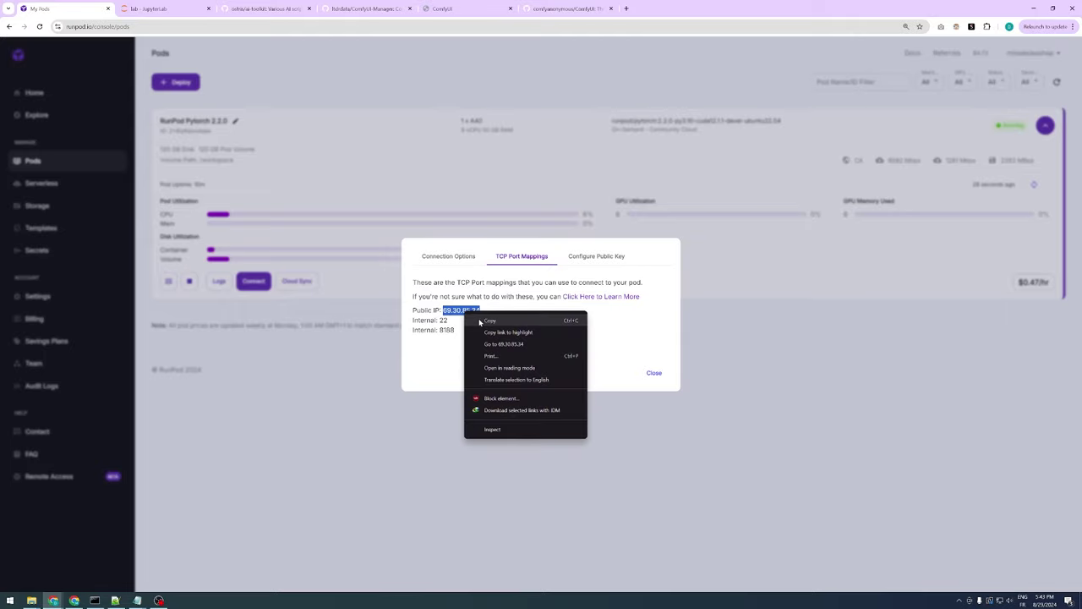
pyautogui.click(479, 320)
pyautogui.moveTo(505, 330)
pyautogui.mouseDown()
pyautogui.moveTo(522, 332)
pyautogui.moveTo(494, 330)
pyautogui.mouseUp()
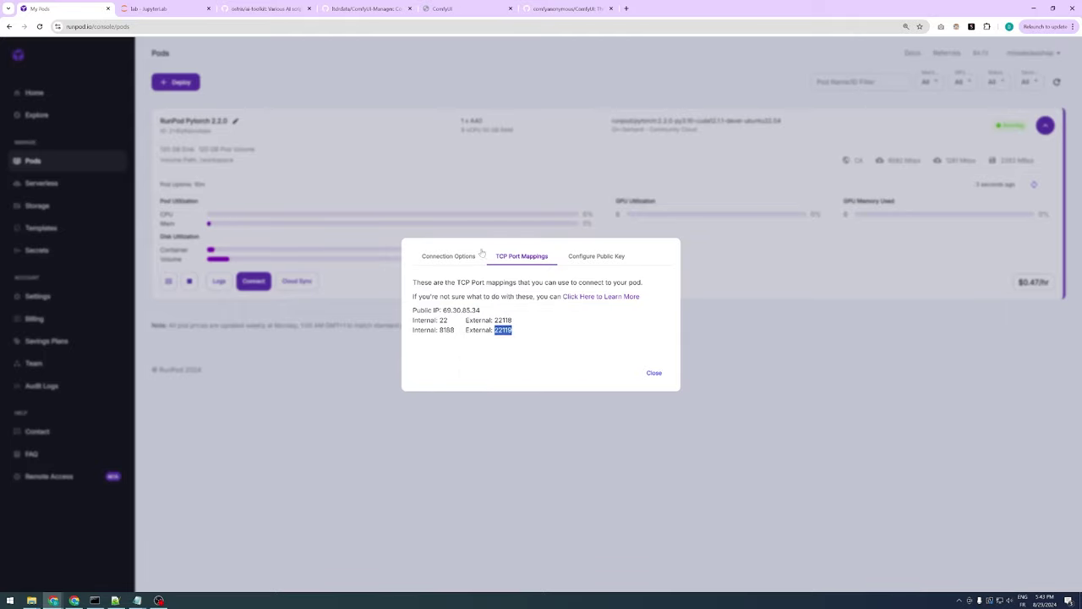
# Open a new tab addressed to the pod's public IP with port :22119
pyautogui.hotkey('ctrl', 't')
pyautogui.hotkey('ctrl', 'v')
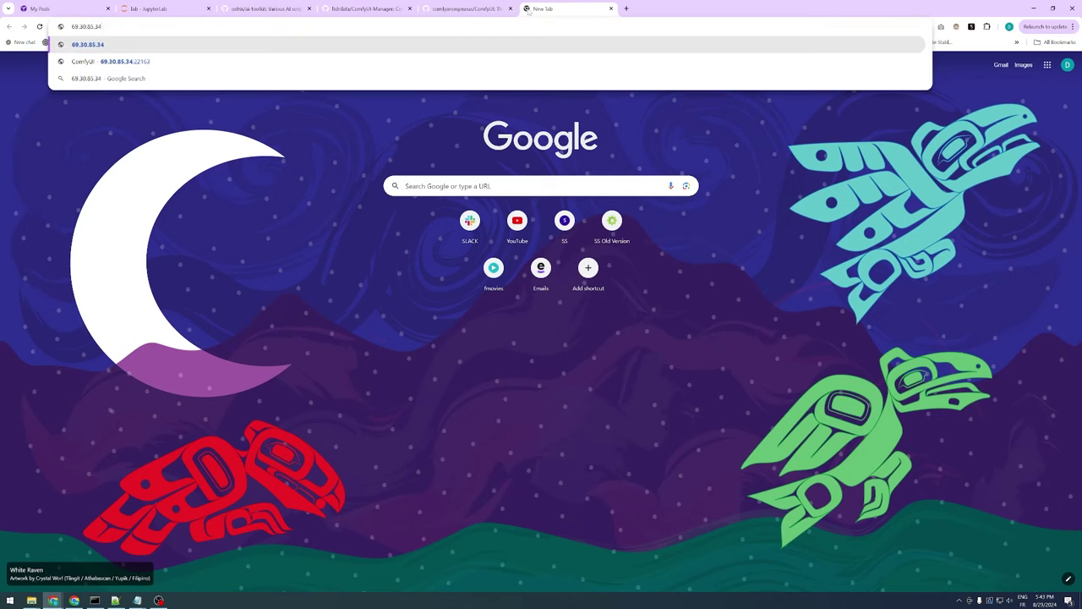
pyautogui.write(':221')
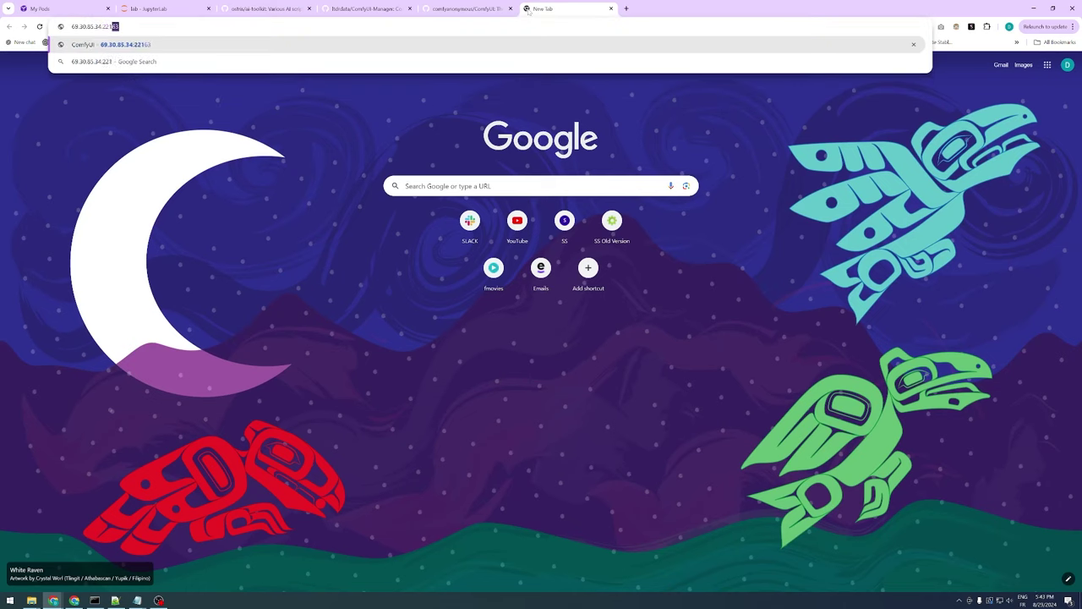
pyautogui.write('19')
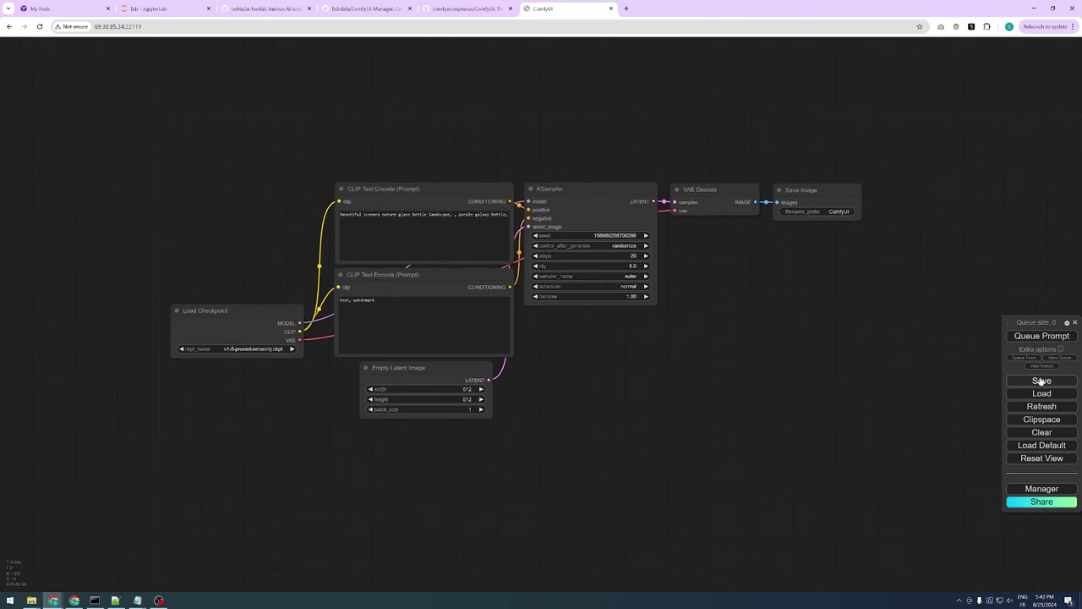
# Load the saved workflow and dismiss the Missing Node Types warning
pyautogui.click(1042, 394)
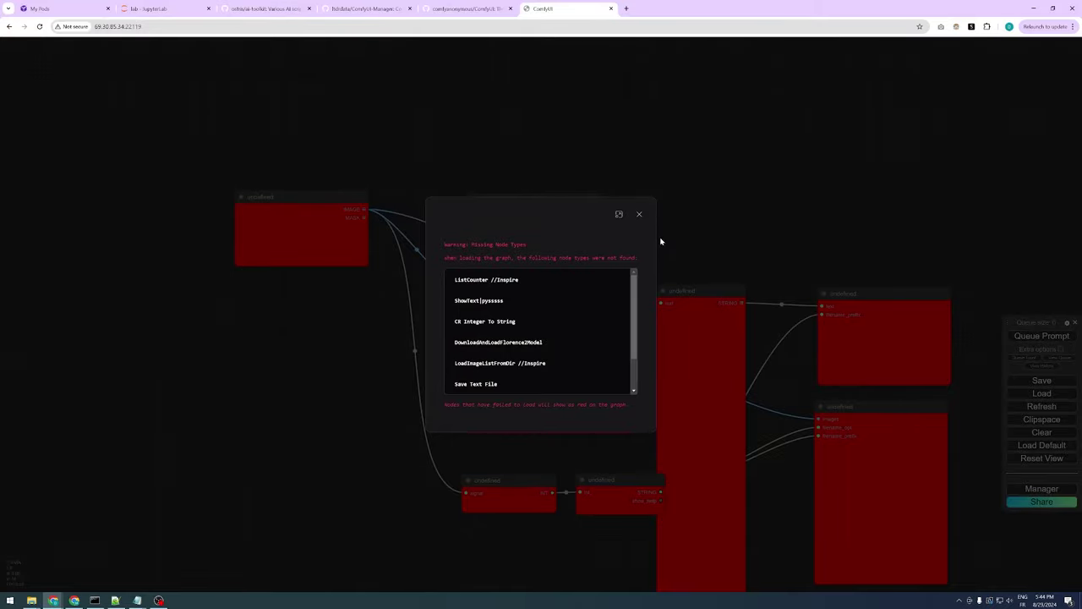
pyautogui.scroll(-2, 601, 310)
pyautogui.scroll(2, 604, 312)
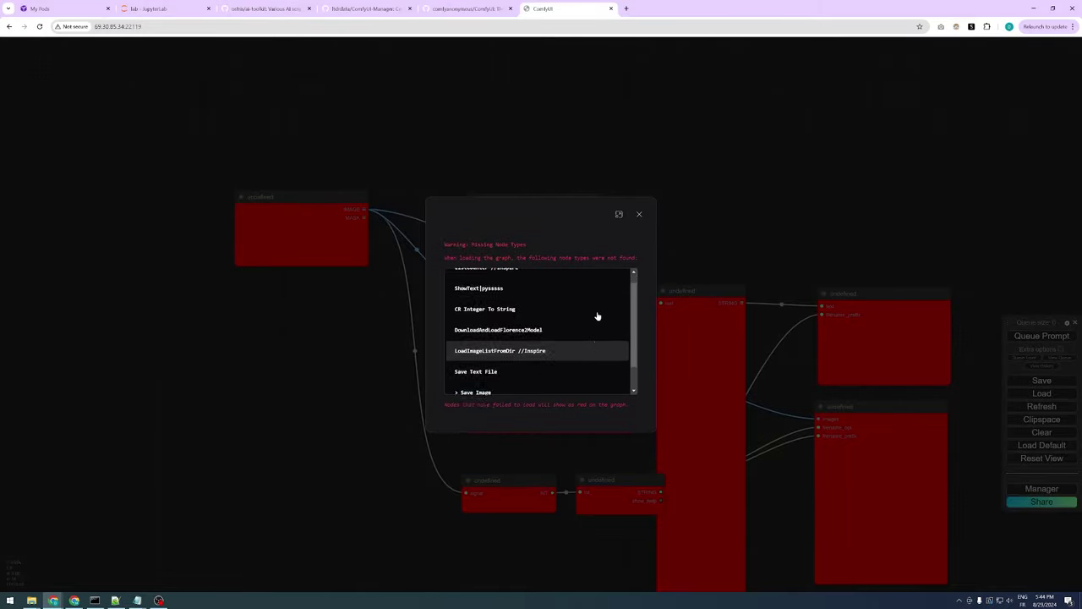
pyautogui.click(639, 214)
# Place the INT counter and int-to-STRING nodes side by side, then bring up the ComfyUI Manager
pyautogui.moveTo(776, 214); pyautogui.dragTo(655, 139)
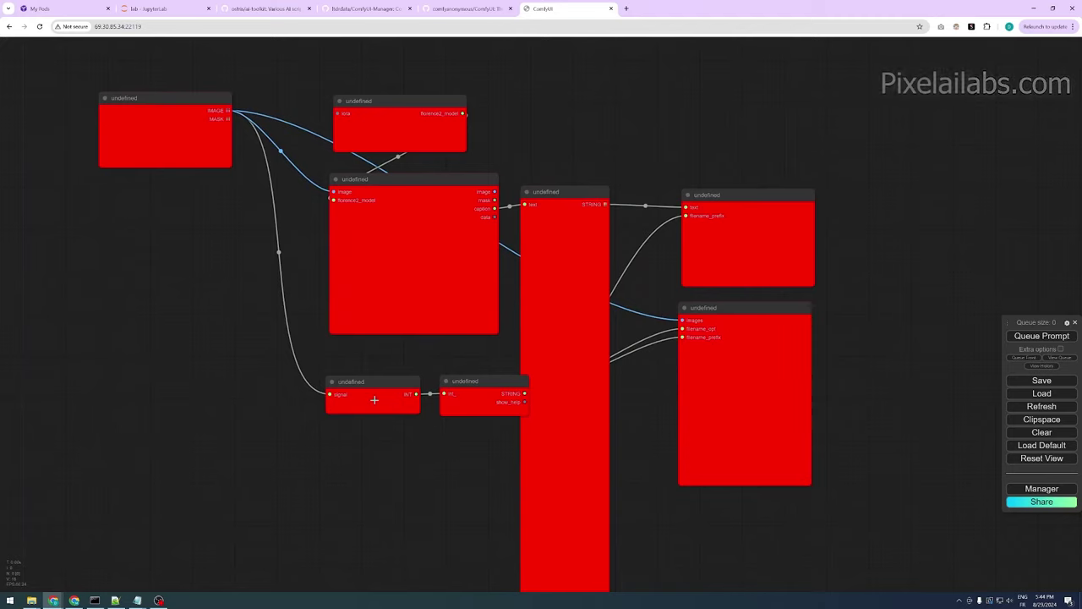
pyautogui.moveTo(395, 378); pyautogui.dragTo(367, 376)
pyautogui.moveTo(478, 379); pyautogui.dragTo(455, 373)
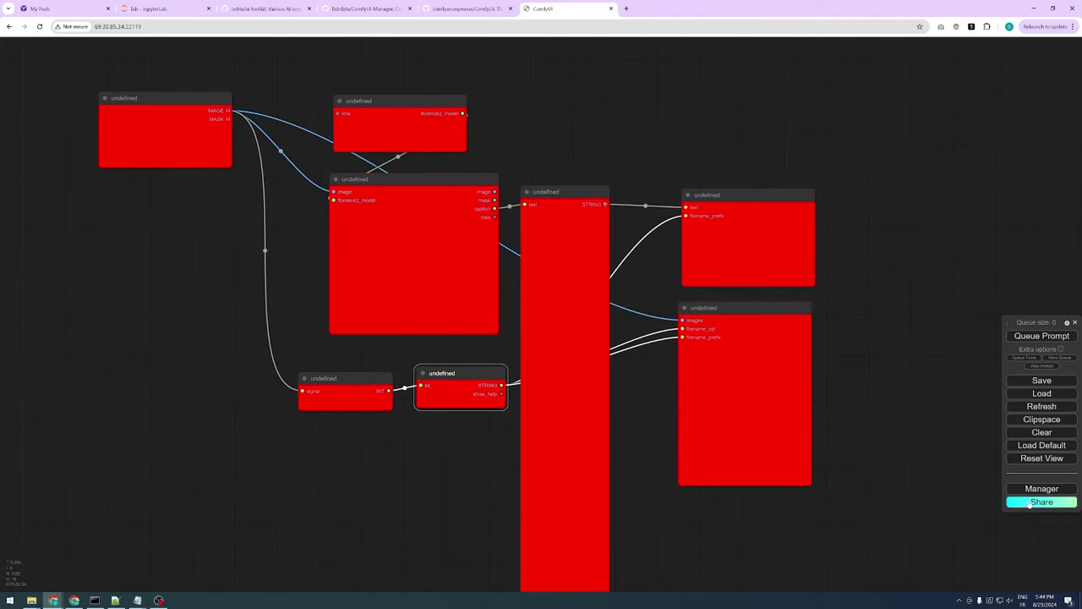
pyautogui.click(1041, 489)
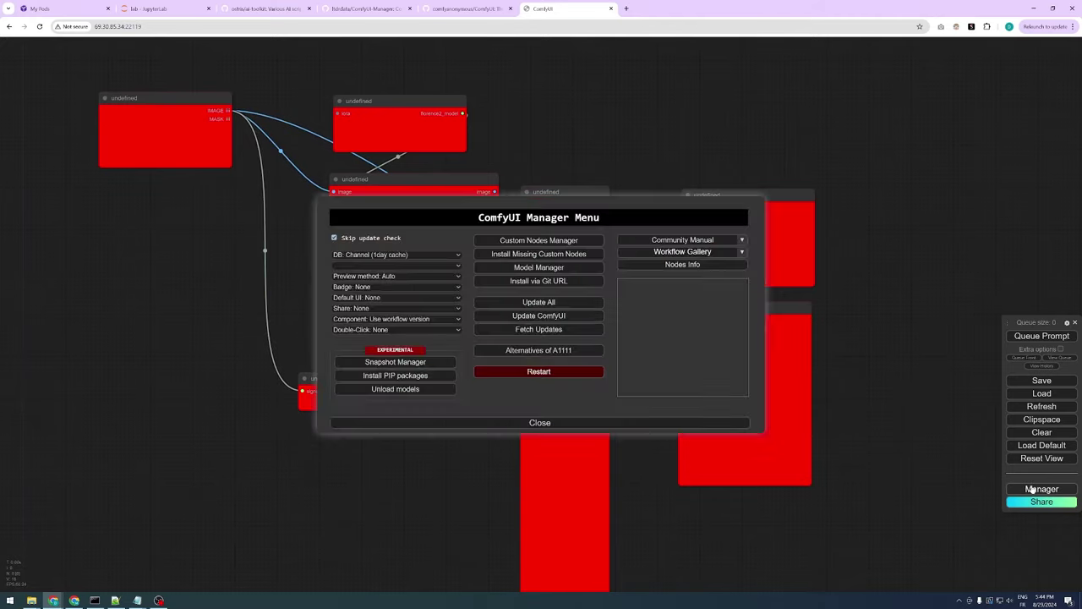
# Install the missing custom node packs, from Inspire Pack through comfyui-tensorop, checking the JupyterLab log
pyautogui.click(565, 255)
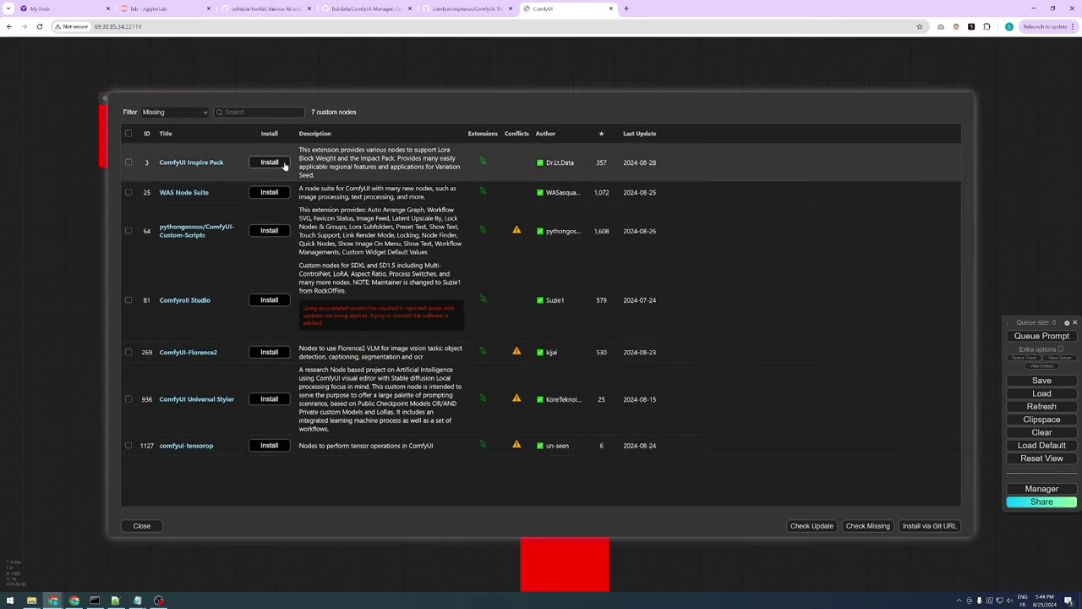
pyautogui.click(285, 161)
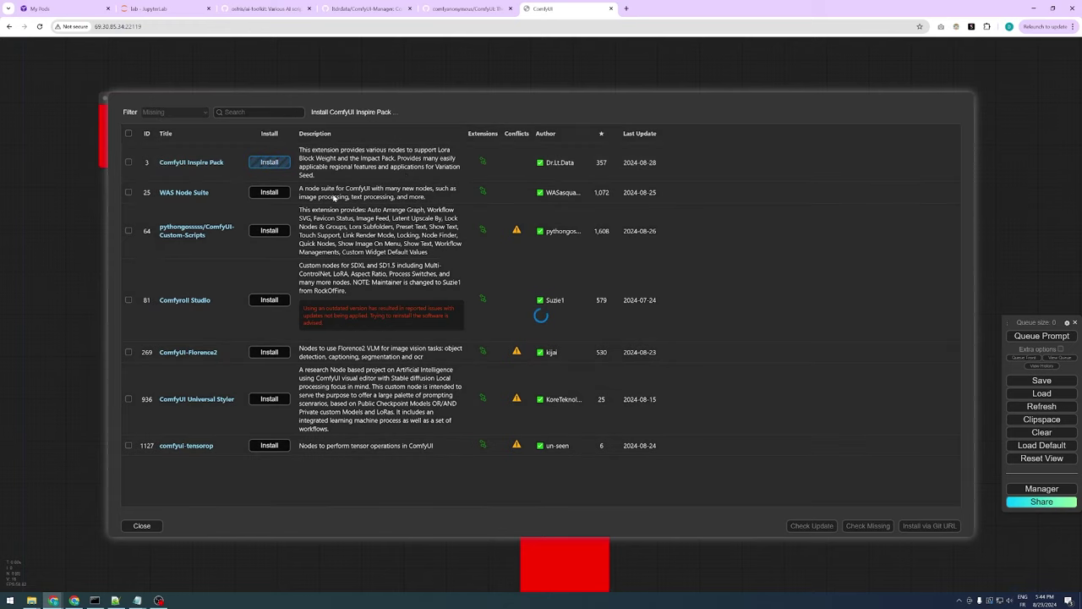
pyautogui.click(174, 8)
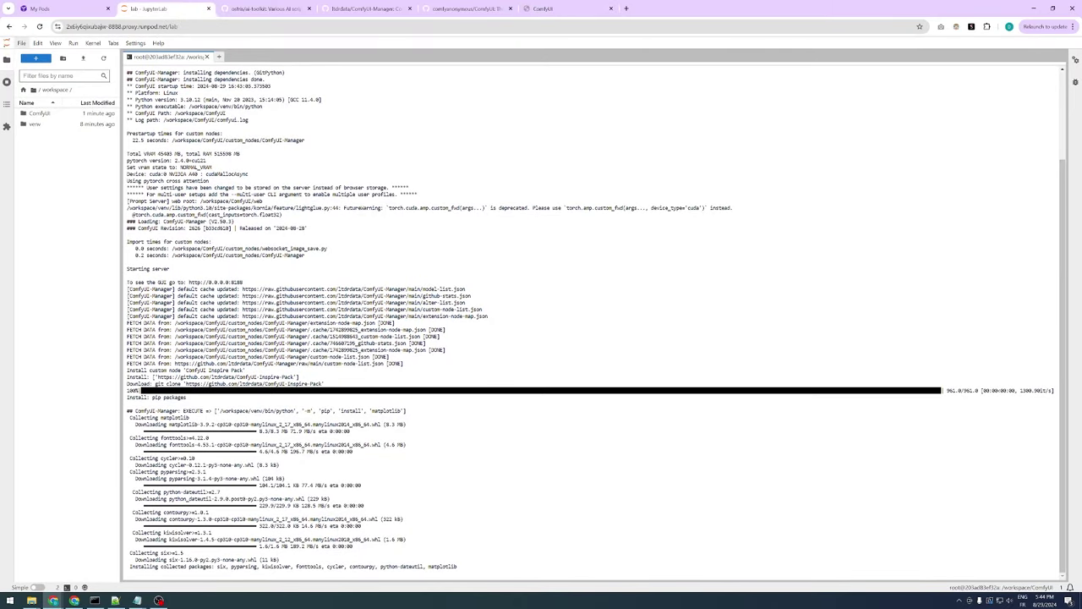
pyautogui.click(562, 8)
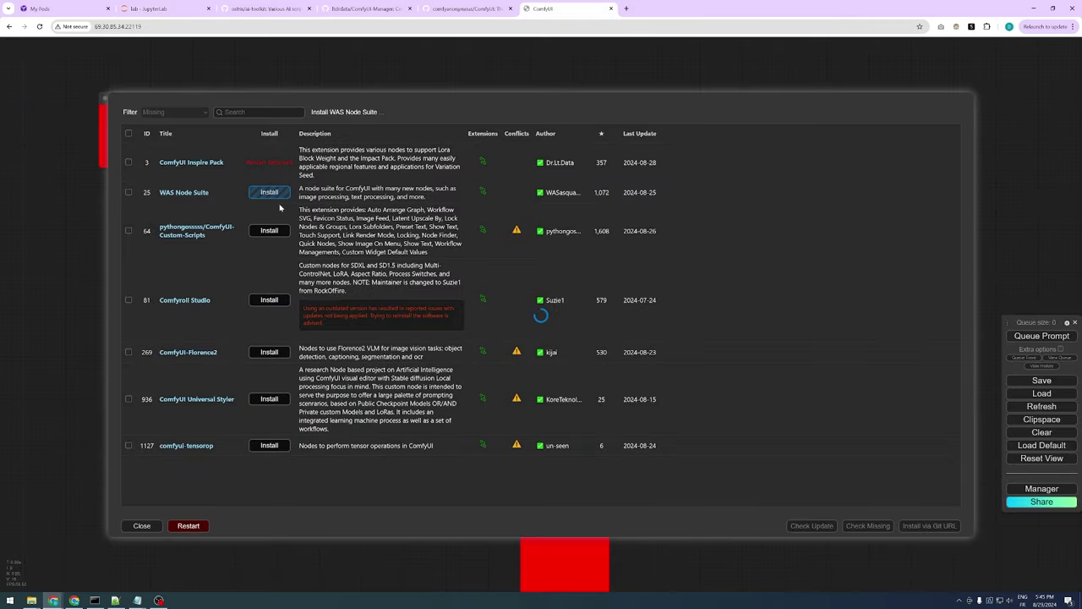
pyautogui.click(169, 8)
pyautogui.click(558, 7)
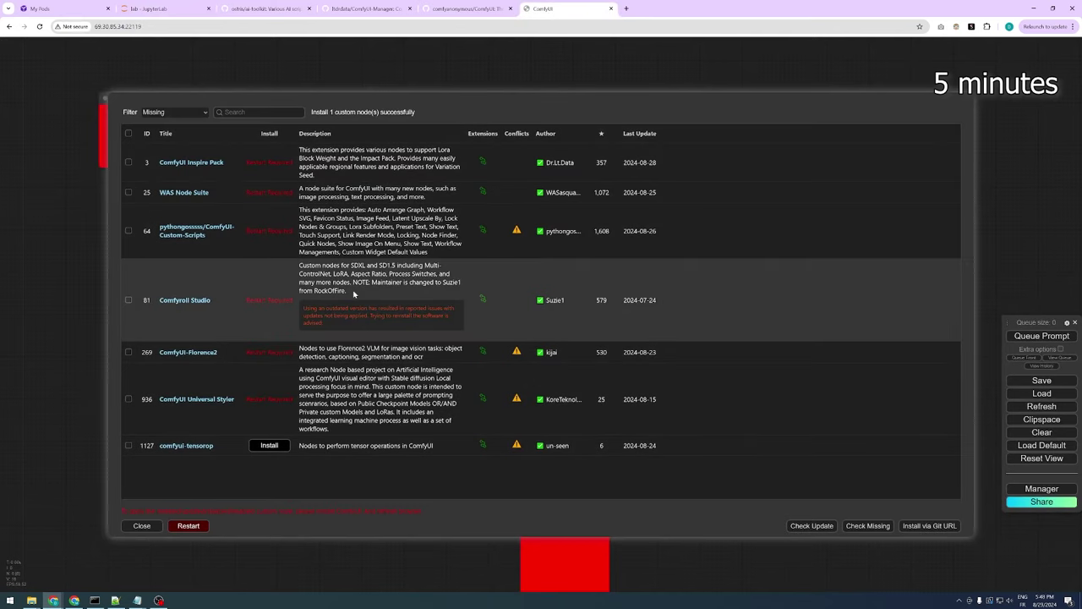
pyautogui.click(269, 445)
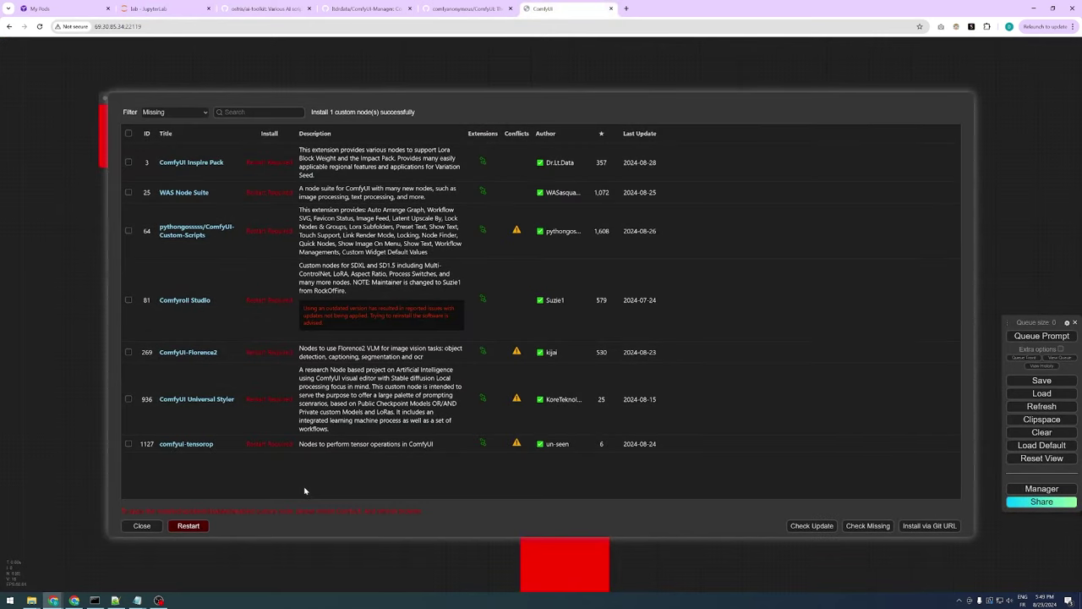
# Restart the ComfyUI server and wait for the reboot in the JupyterLab log
pyautogui.click(189, 525)
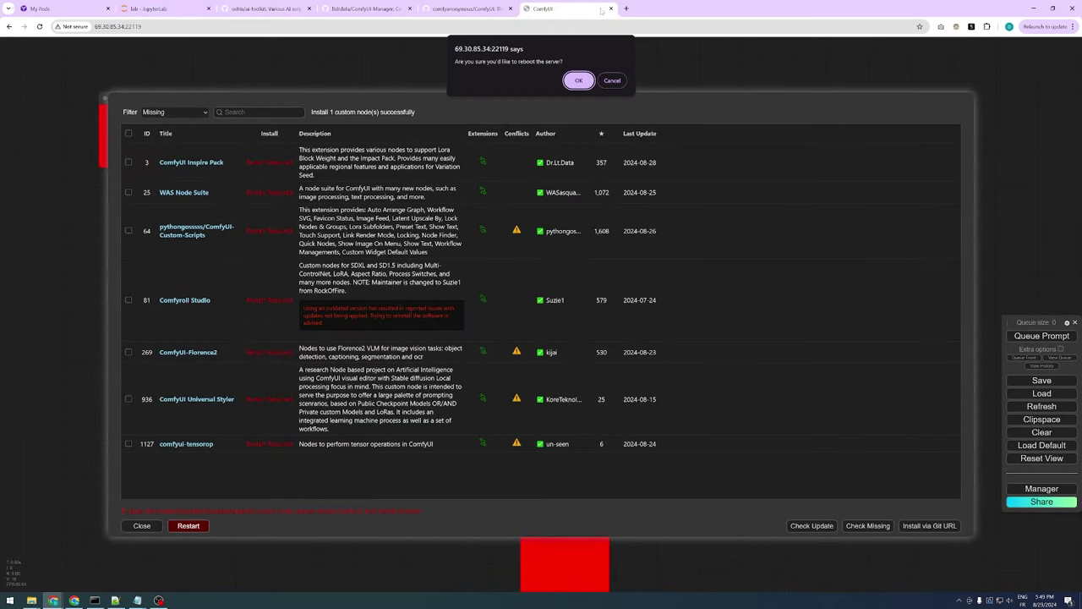
pyautogui.click(579, 81)
pyautogui.click(148, 8)
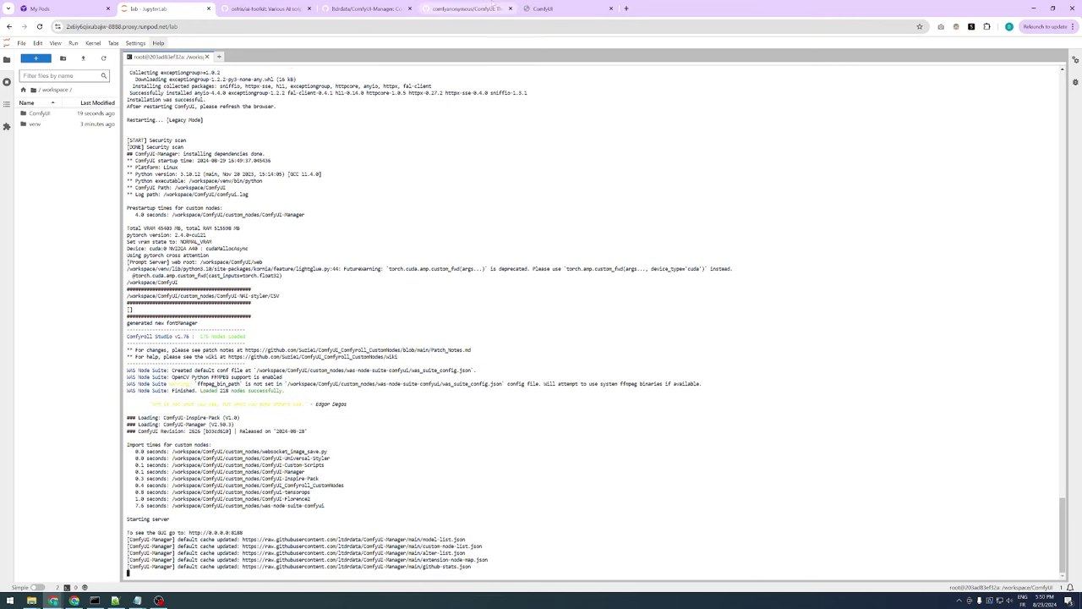
pyautogui.click(546, 8)
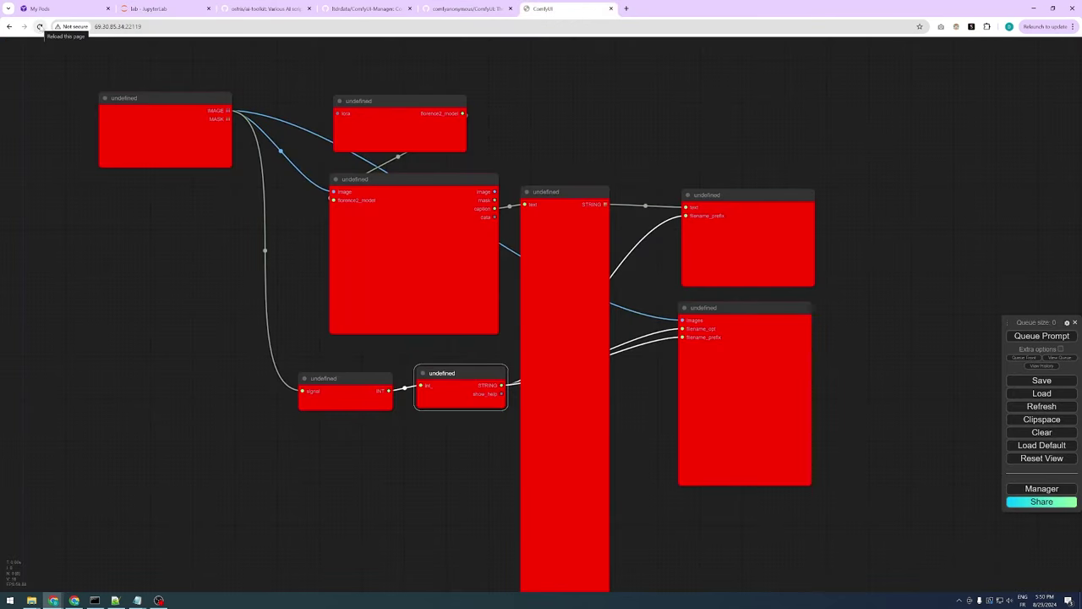
# Refresh the ComfyUI browser tab so the newly installed custom nodes load
pyautogui.click(39, 26)
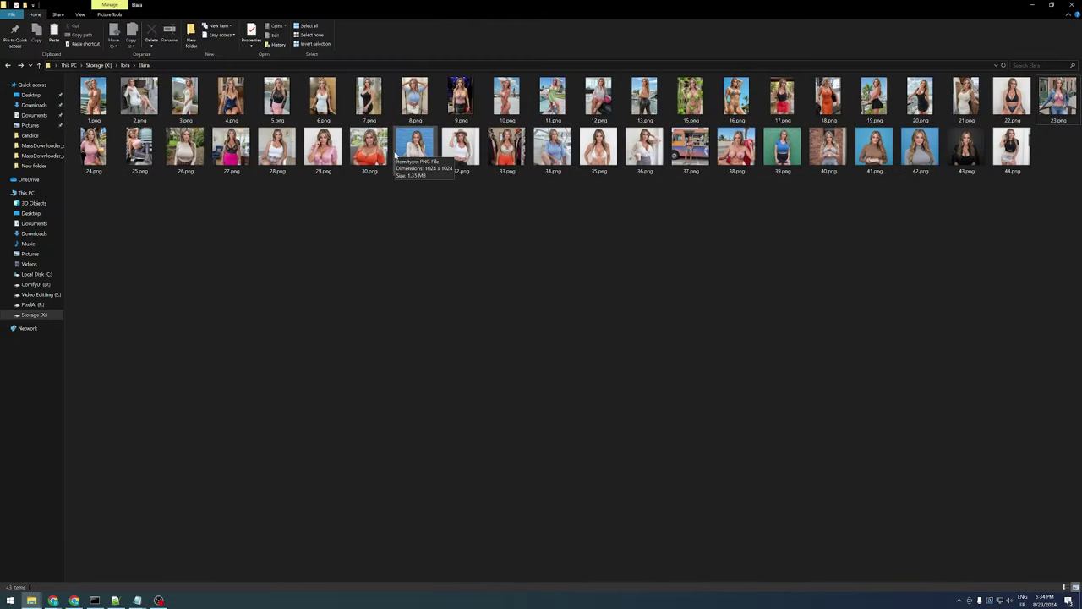
# Enlarge thumbnails, preview 24.png and 30.png, then drag the images into JupyterLab's Elara folder
pyautogui.keyDown('ctrl'); pyautogui.scroll(3, 510, 302); pyautogui.keyUp('ctrl')
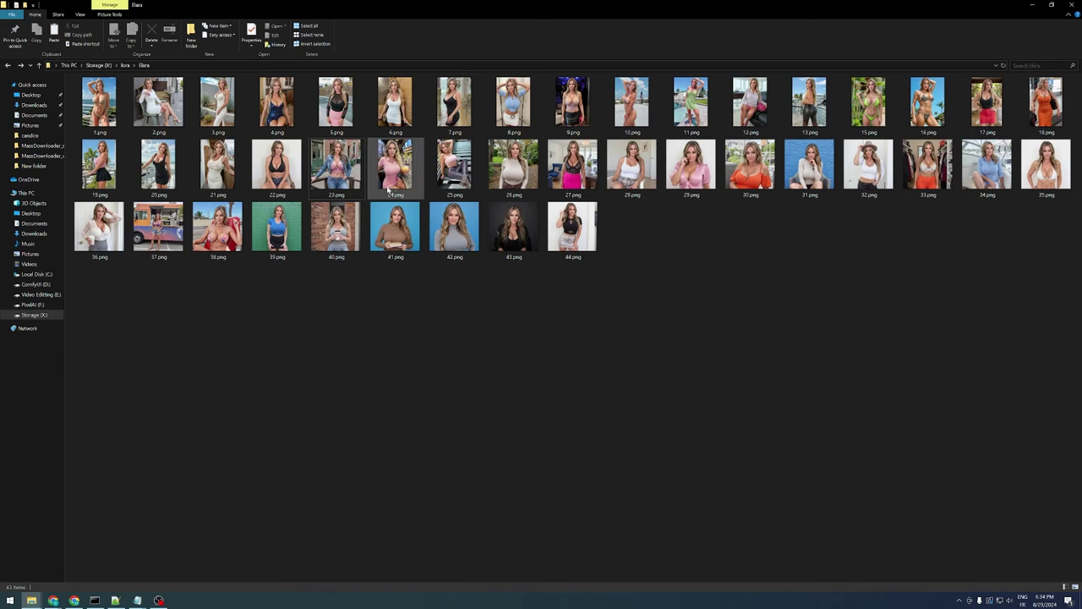
pyautogui.doubleClick(395, 165)
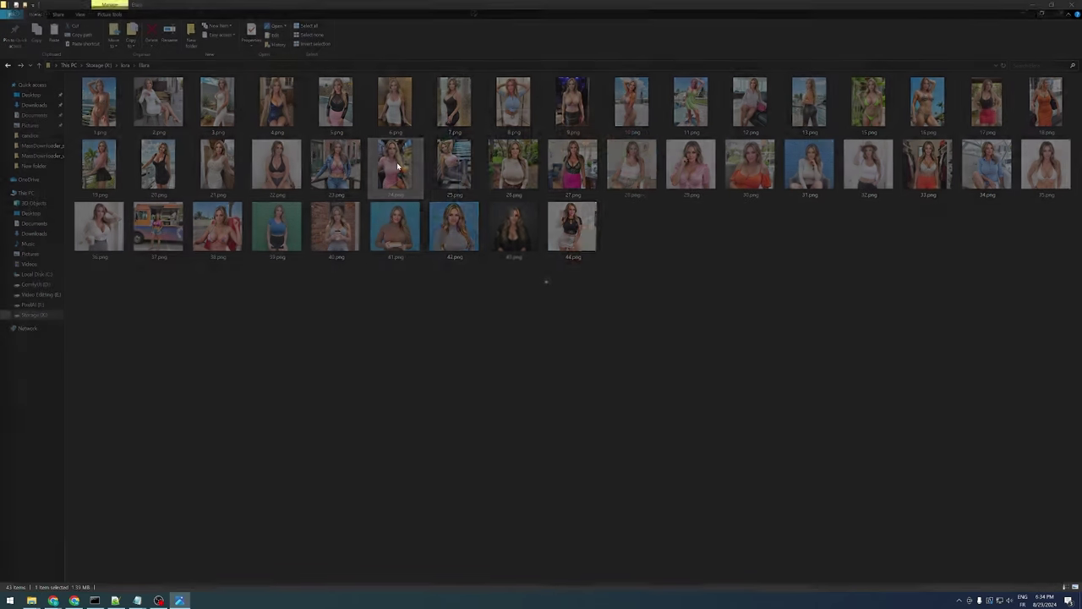
pyautogui.click(1072, 7)
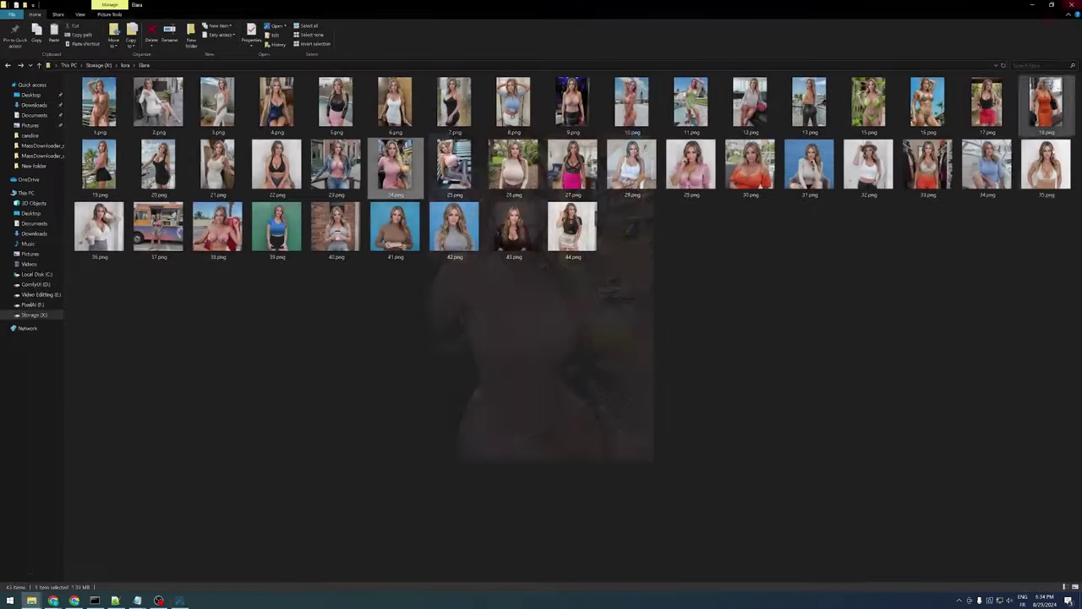
pyautogui.doubleClick(751, 165)
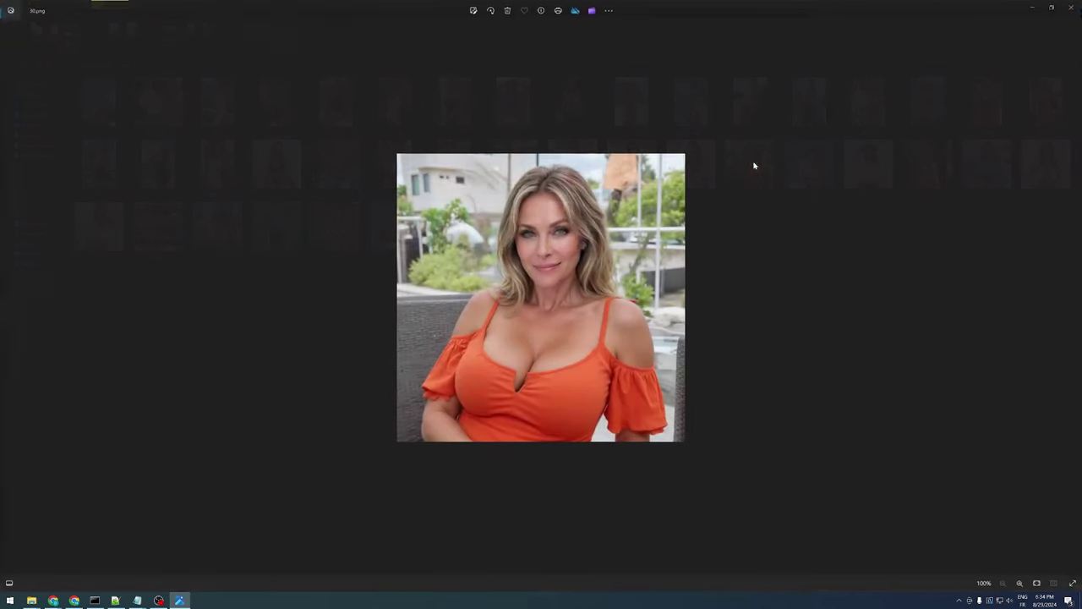
pyautogui.click(1072, 9)
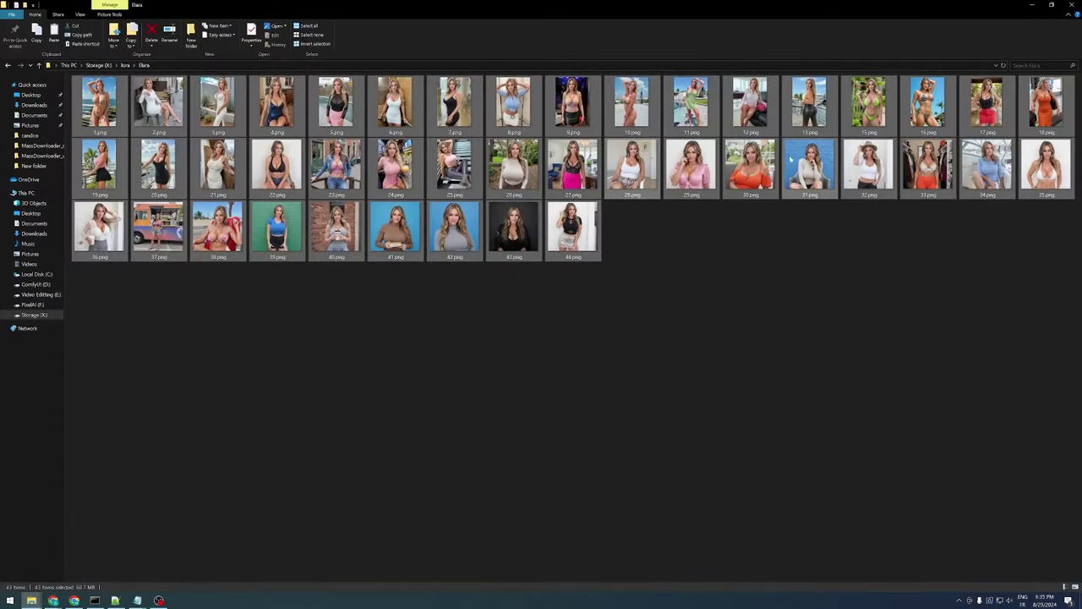
pyautogui.moveTo(573, 107); pyautogui.dragTo(50, 202)
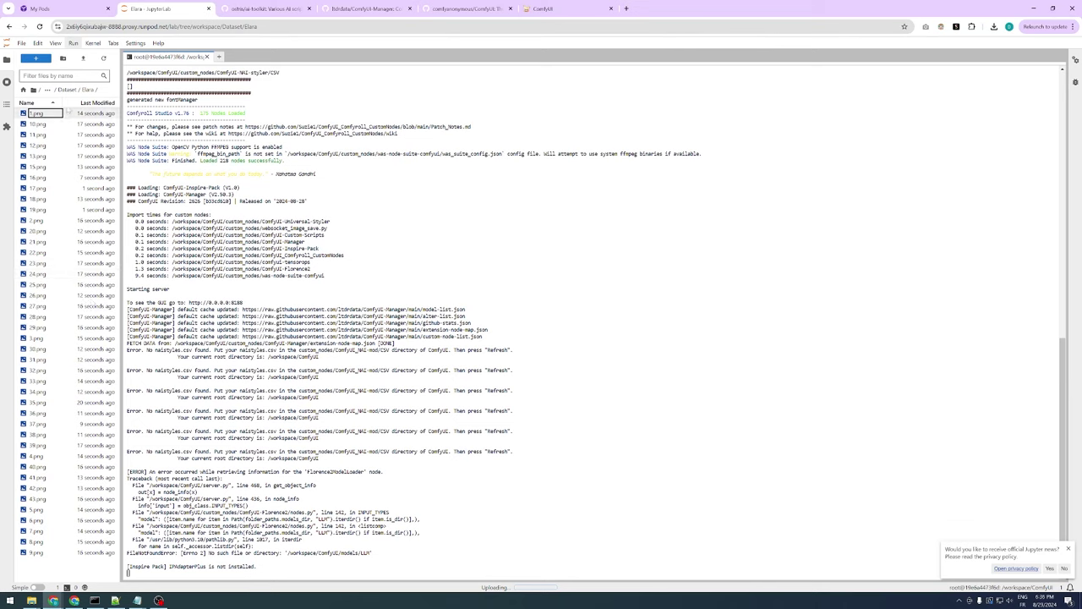
# Copy the path of the Elara folder inside Dataset in JupyterLab
pyautogui.click(68, 91)
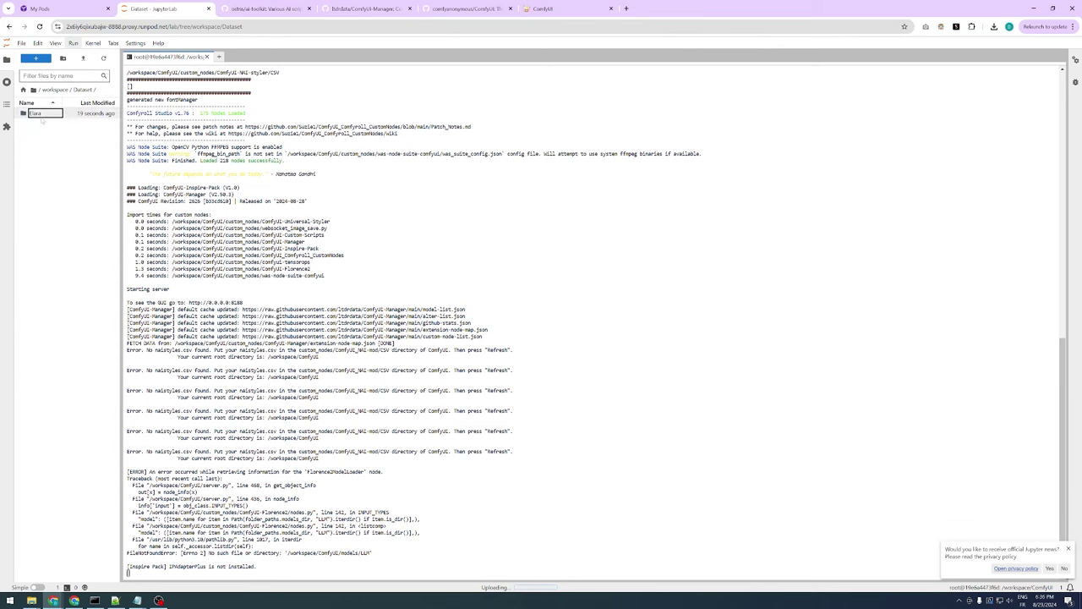
pyautogui.click(50, 115)
pyautogui.rightClick(54, 117)
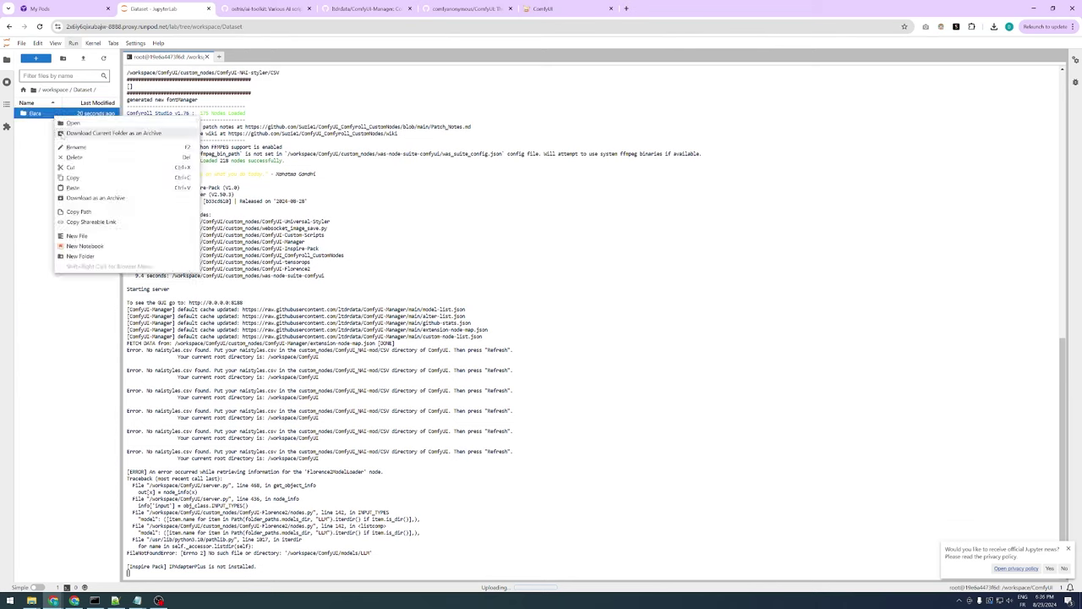
pyautogui.click(93, 212)
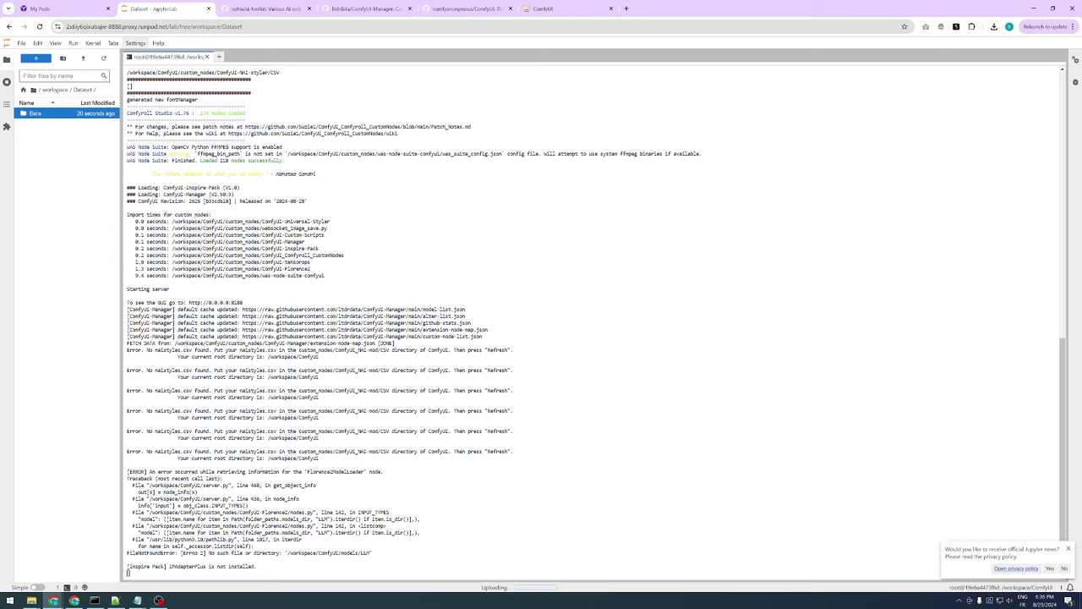
# Set the Load Image List From Dir directory to /workspace/Dataset/Elara
pyautogui.click(558, 8)
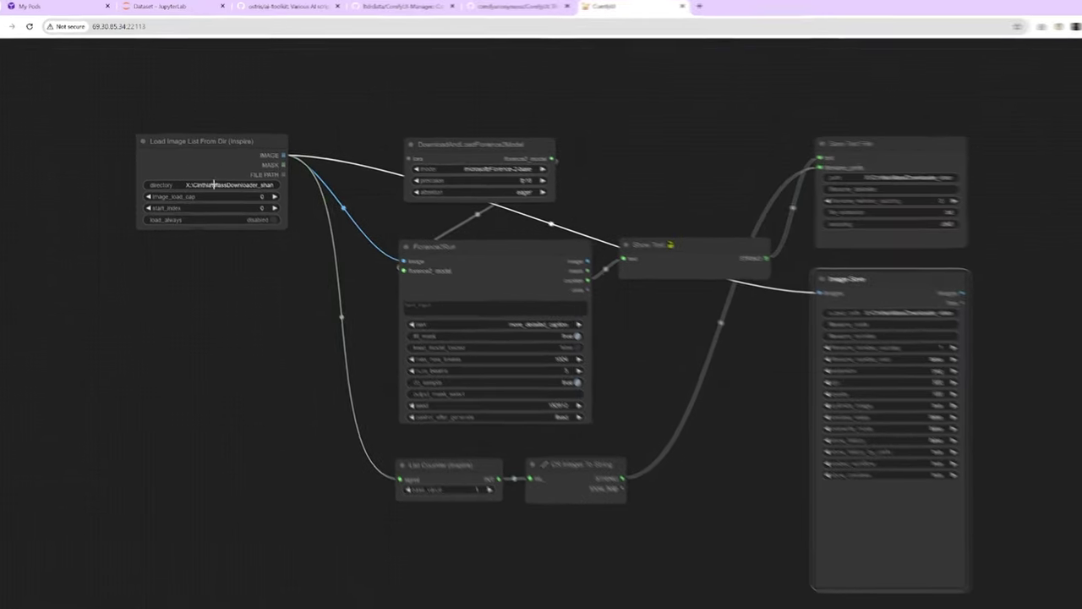
pyautogui.click(215, 165)
pyautogui.write('workspace/Dataset/Elara')
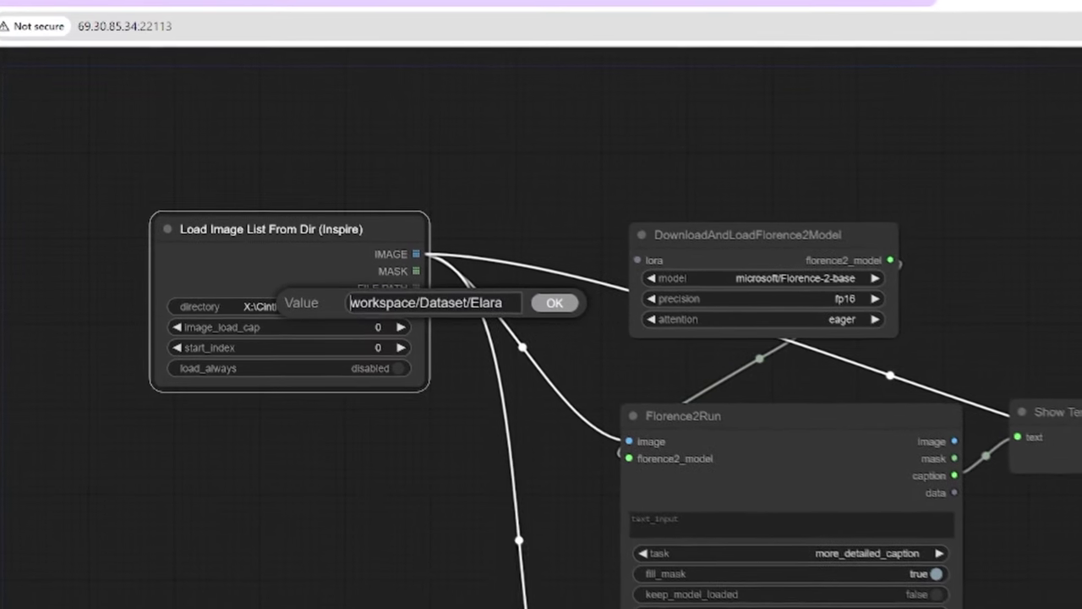
pyautogui.press('Home')
pyautogui.write('/')
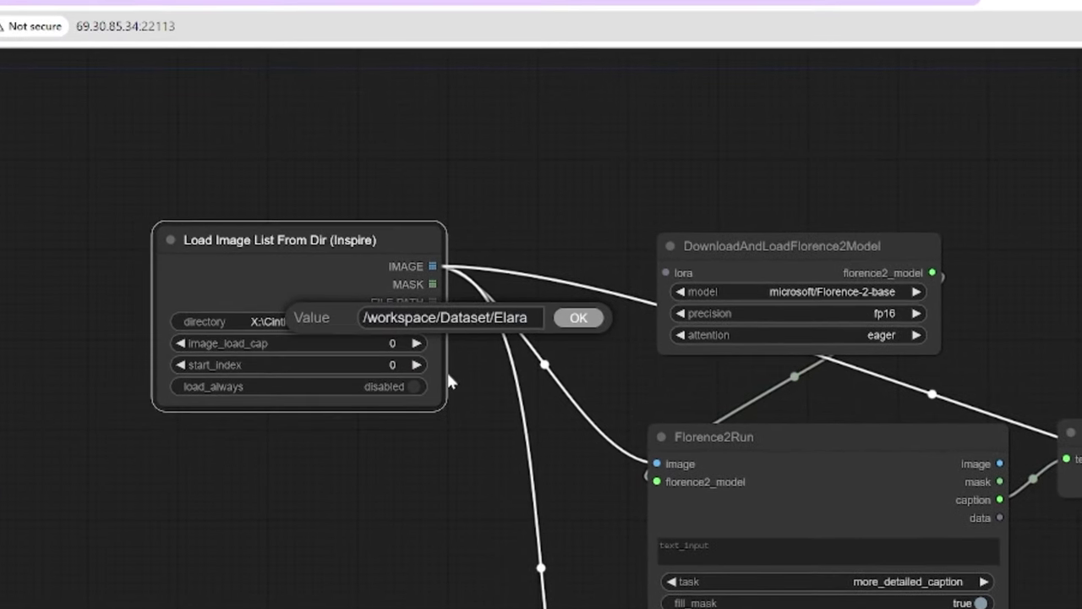
pyautogui.click(579, 317)
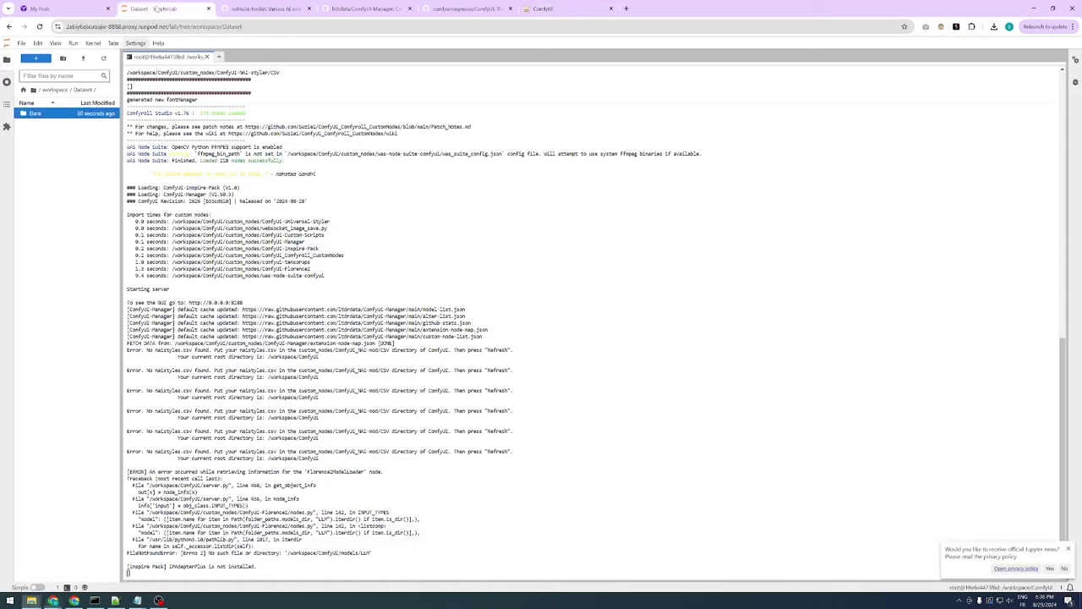
pyautogui.hotkey('ctrl', '2')
# Create an Elara_dataset folder in /workspace/Dataset and copy its path
pyautogui.rightClick(37, 135)
pyautogui.click(79, 176)
pyautogui.write('Elara_dataset')
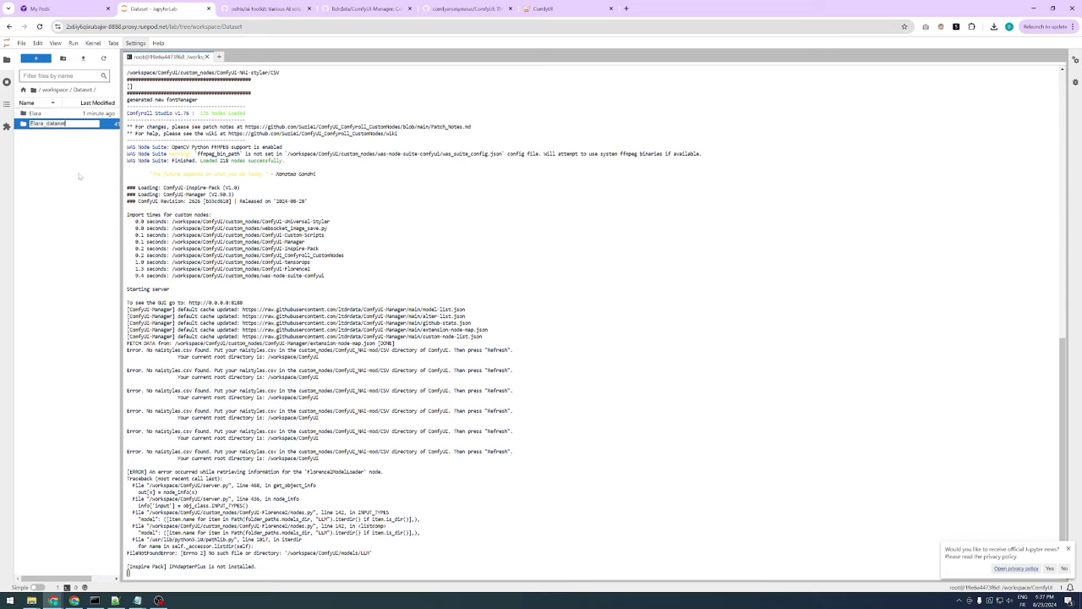
pyautogui.press('Escape')
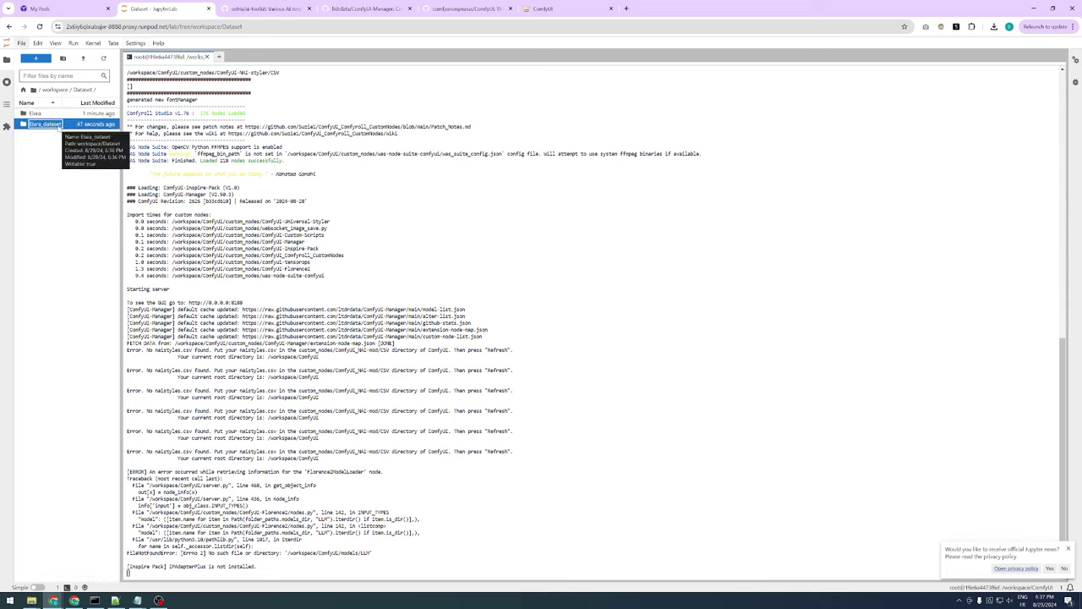
pyautogui.rightClick(59, 129)
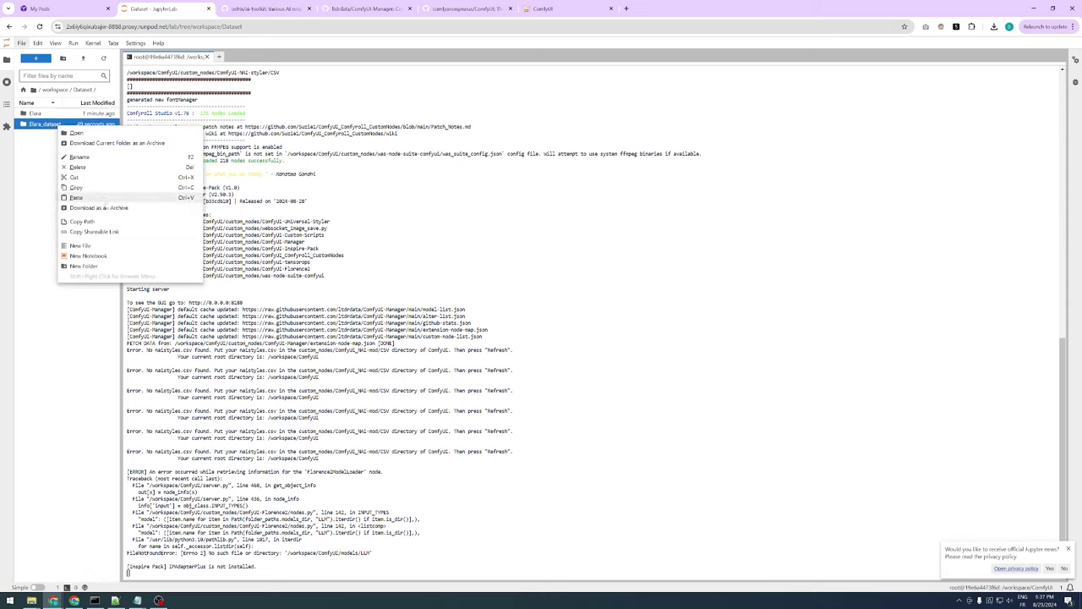
pyautogui.click(108, 231)
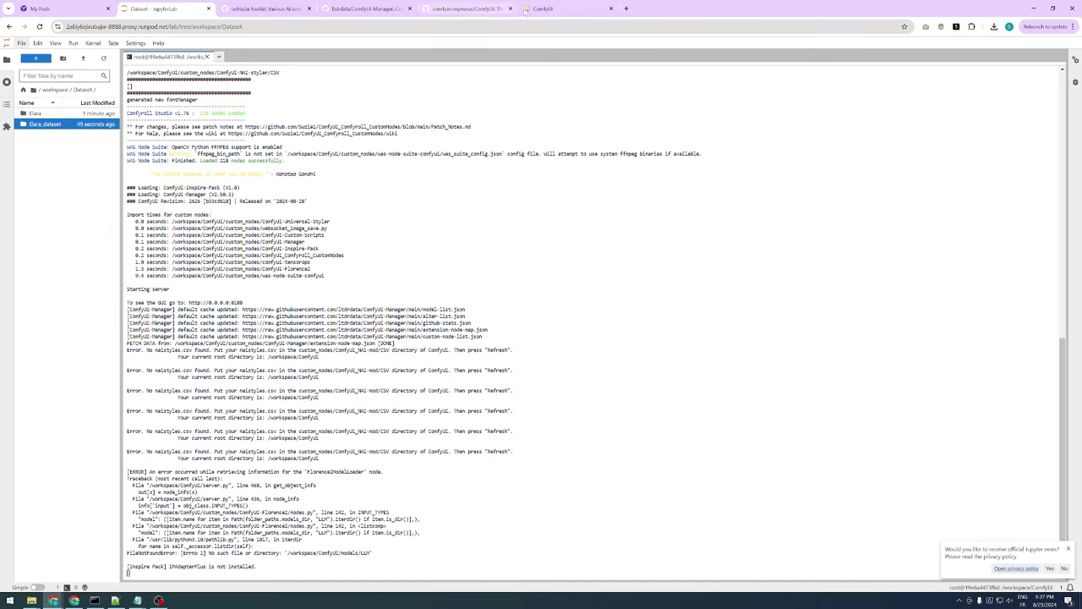
pyautogui.click(558, 9)
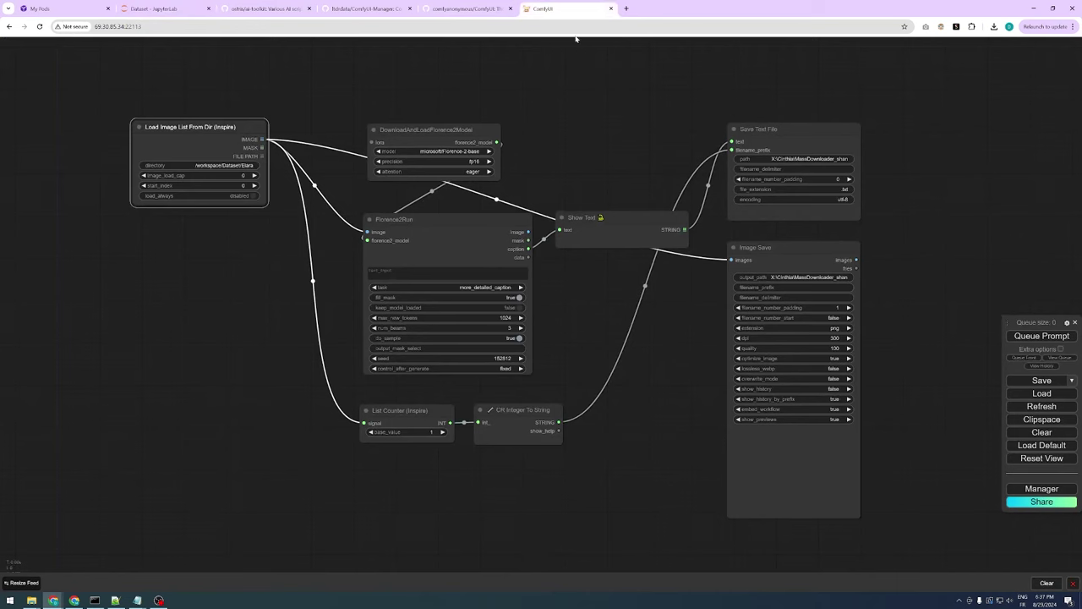
# Set the Save Text File path to /workspace/Dataset/Elara_dataset
pyautogui.click(795, 159)
pyautogui.hotkey('ctrl', 'v')
pyautogui.moveTo(915, 159); pyautogui.dragTo(829, 162)
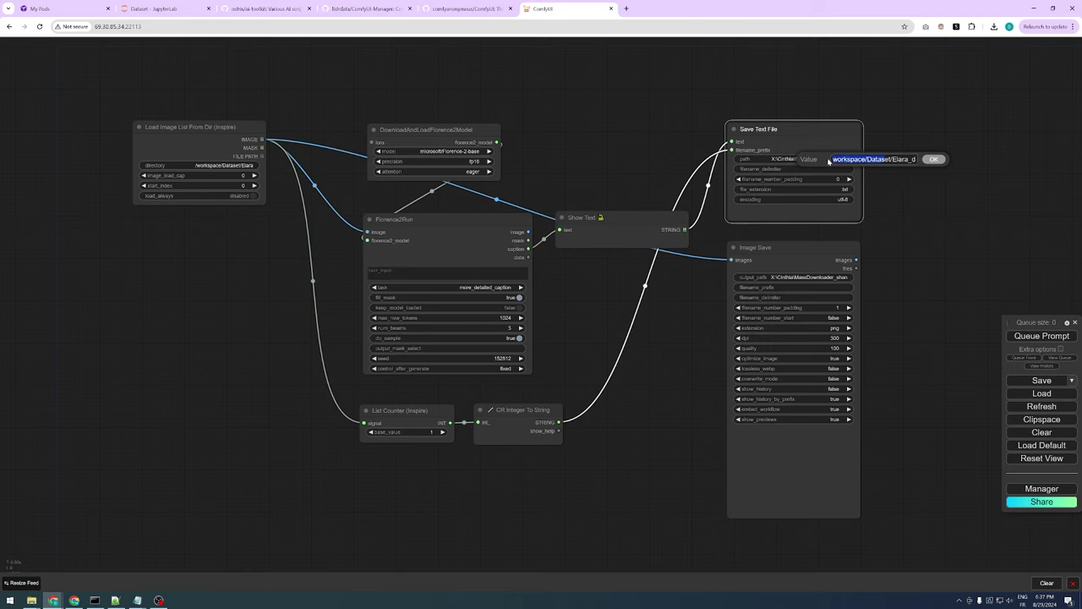
pyautogui.click(832, 159)
pyautogui.write('/')
pyautogui.hotkey('ctrl', 'a')
pyautogui.click(936, 160)
# Set the Image Save output_path to the same Elara_dataset folder and queue the captioning run
pyautogui.click(795, 278)
pyautogui.hotkey('ctrl', 'v')
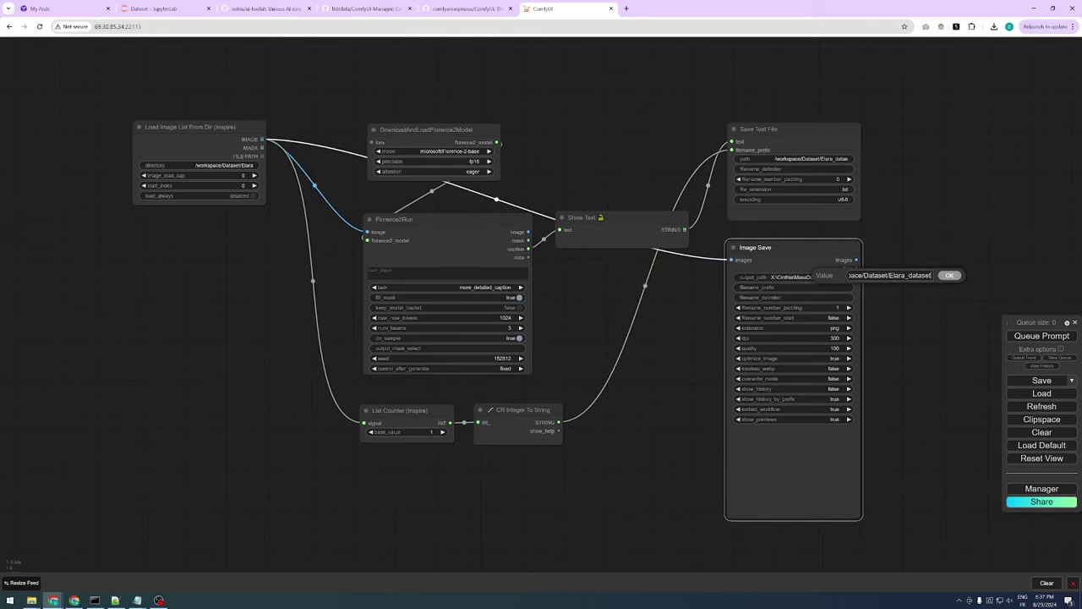
pyautogui.click(950, 274)
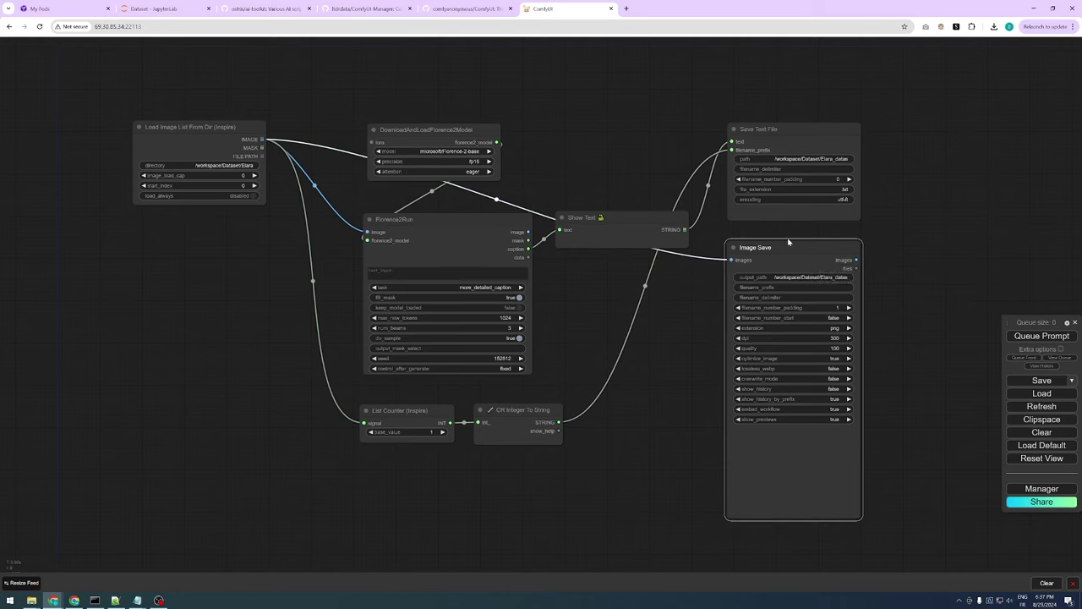
pyautogui.click(1042, 336)
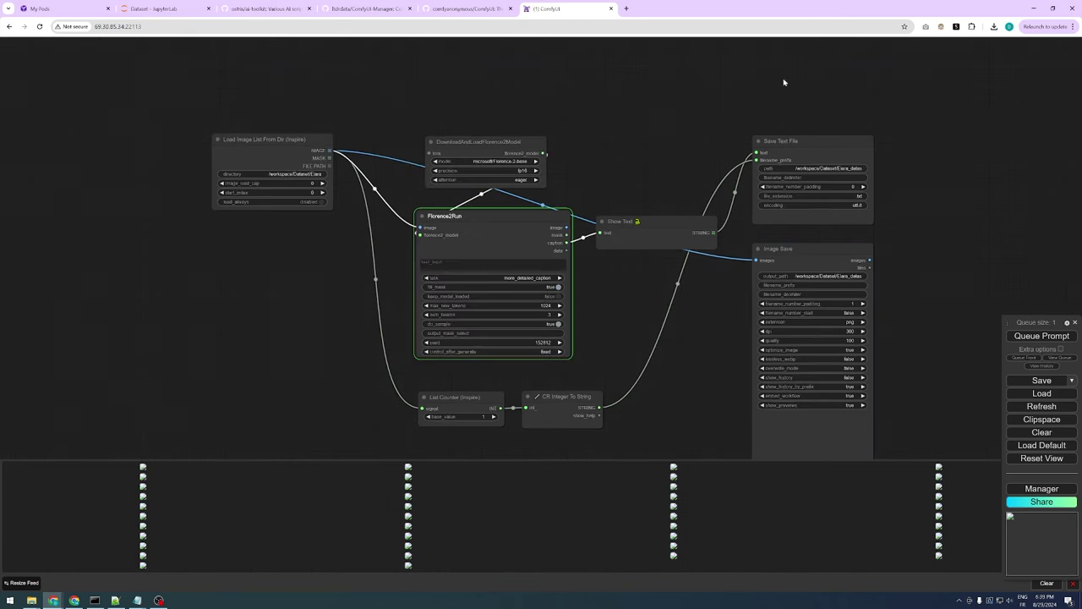
pyautogui.click(163, 9)
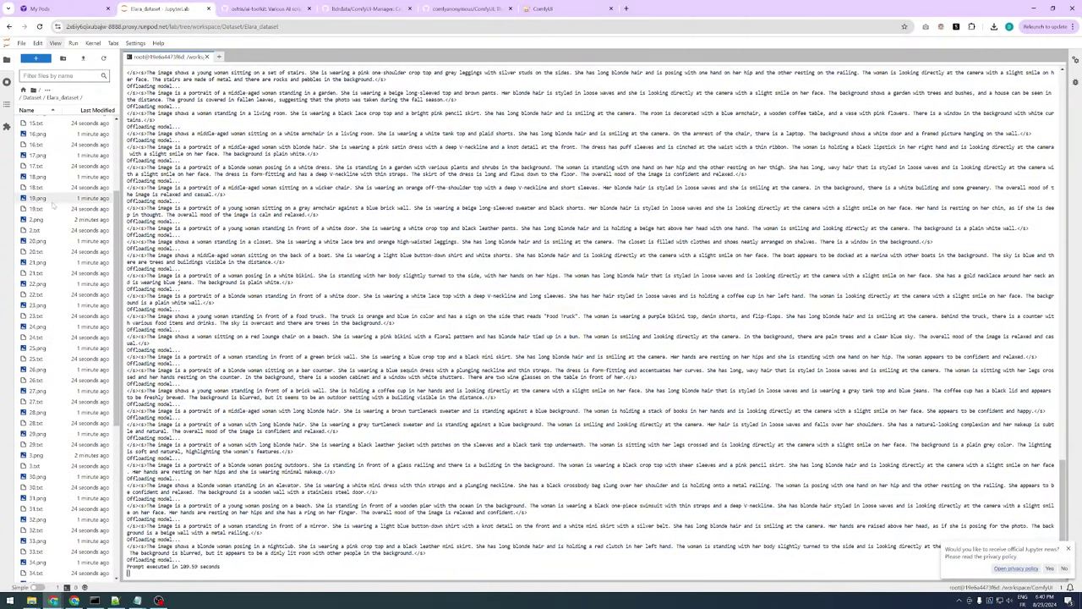
# Inspect 19.png and its caption 19.txt, then select the Elara_dataset folder in Dataset
pyautogui.doubleClick(48, 200)
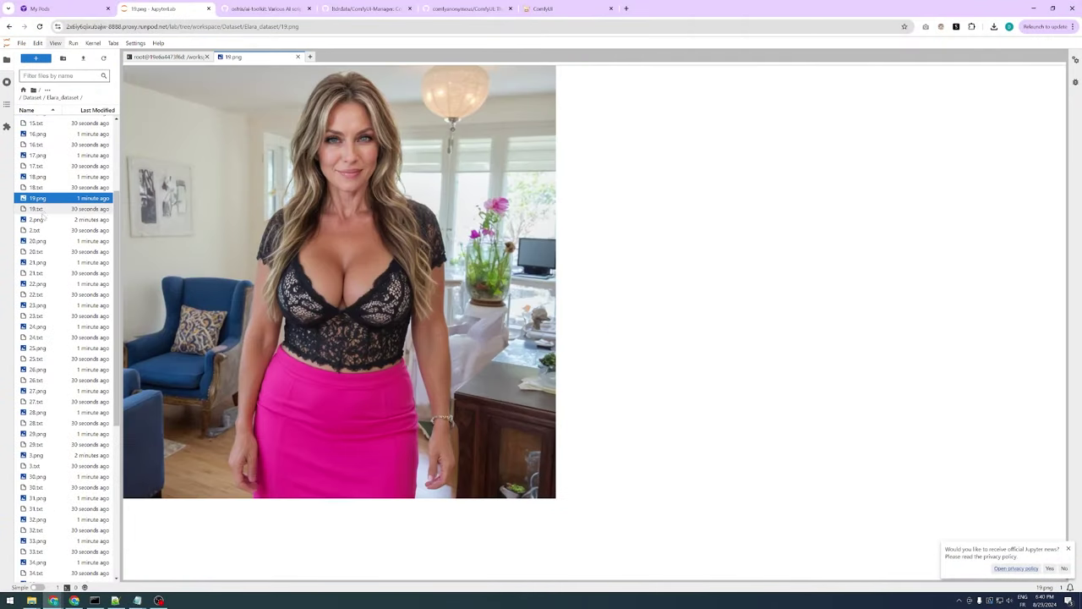
pyautogui.doubleClick(43, 208)
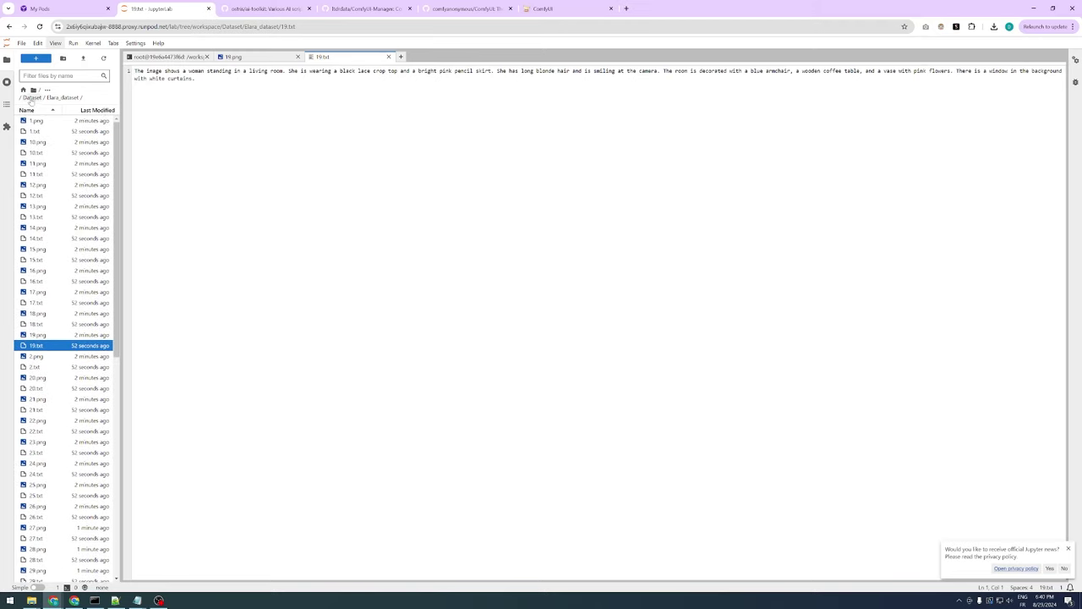
pyautogui.click(31, 97)
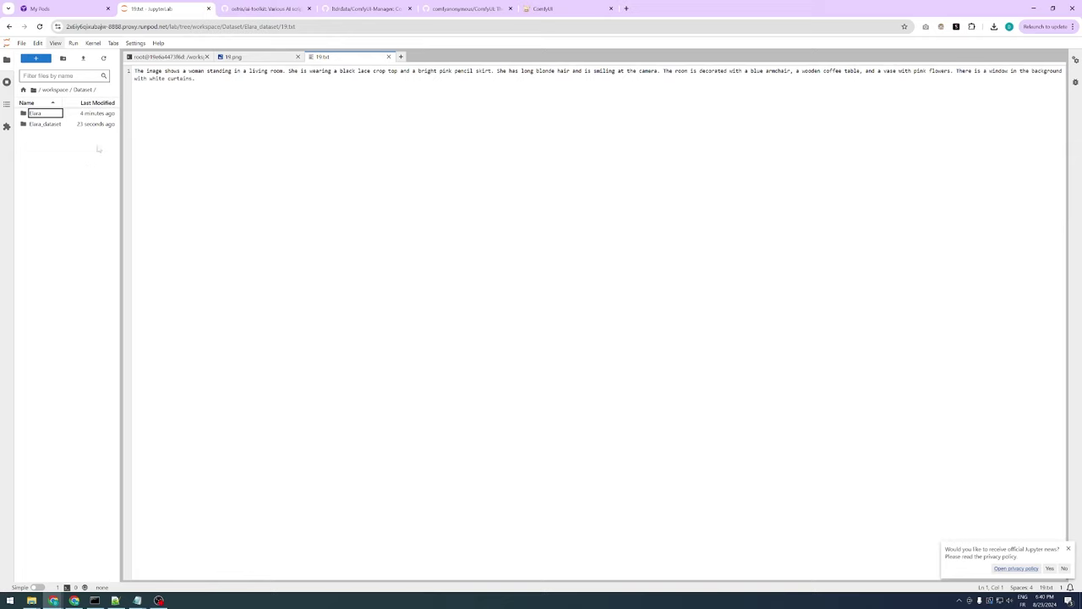
pyautogui.click(63, 125)
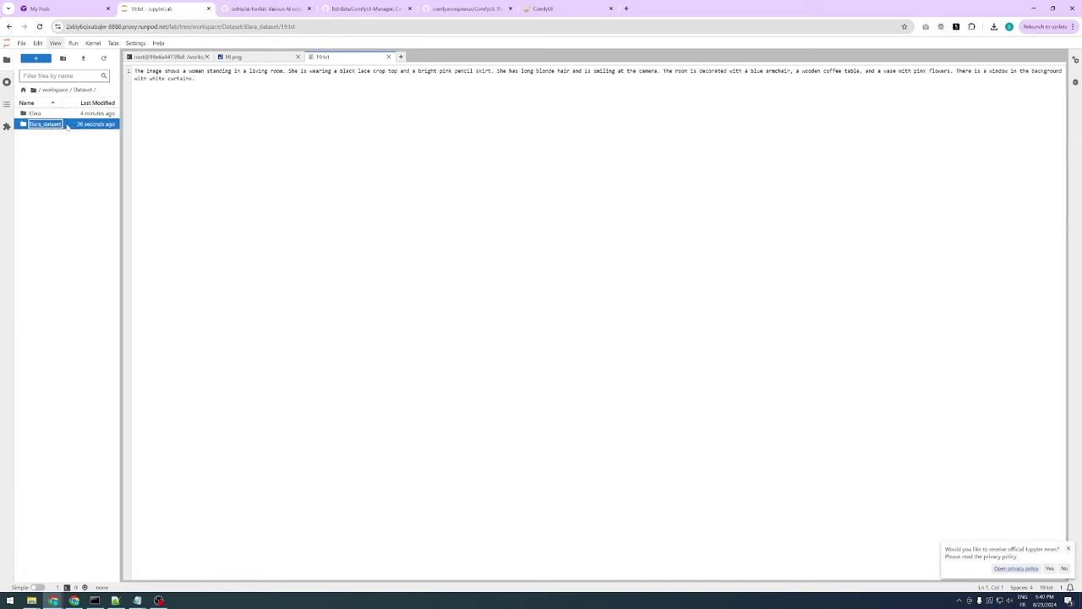
pyautogui.rightClick(67, 126)
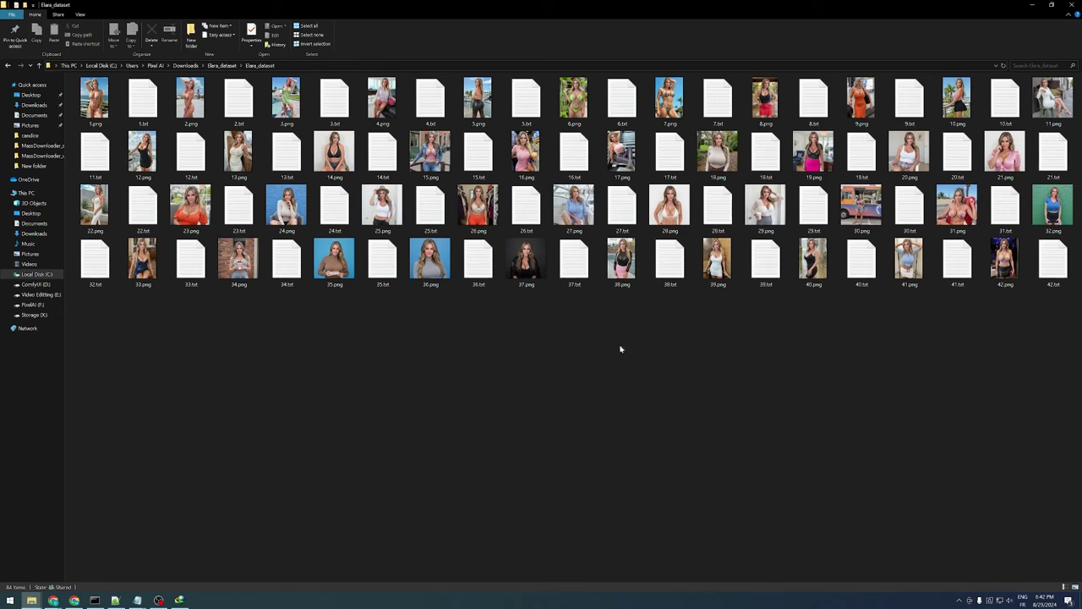
# Group the Elara_dataset files by Type and open all 42 .txt captions in Notepad++
pyautogui.rightClick(446, 381)
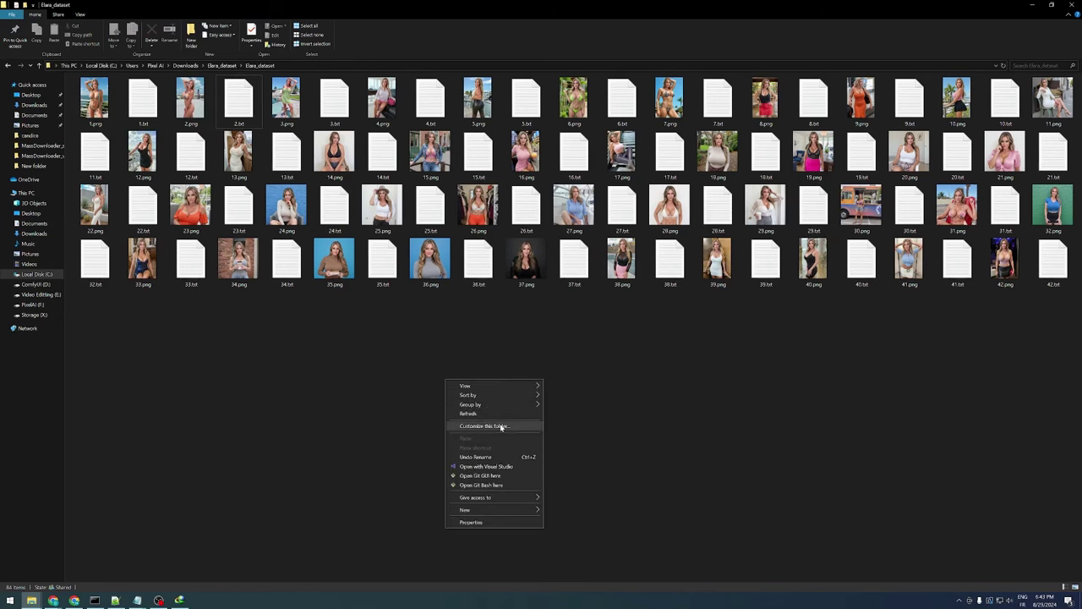
pyautogui.moveTo(507, 405)
pyautogui.click(565, 422)
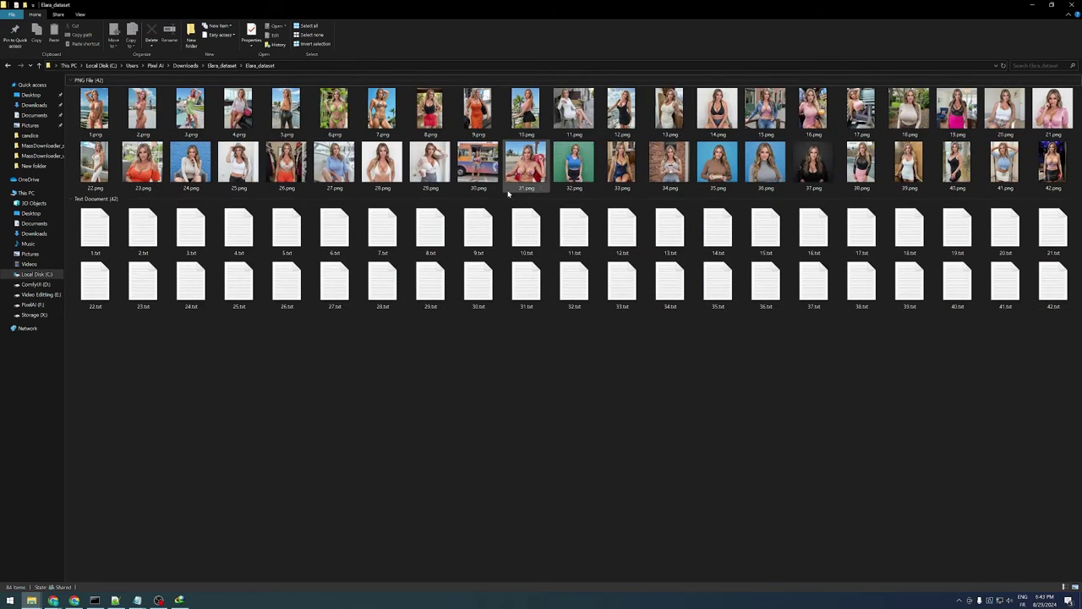
pyautogui.moveTo(1062, 367); pyautogui.dragTo(78, 204)
pyautogui.moveTo(103, 262); pyautogui.dragTo(115, 601)
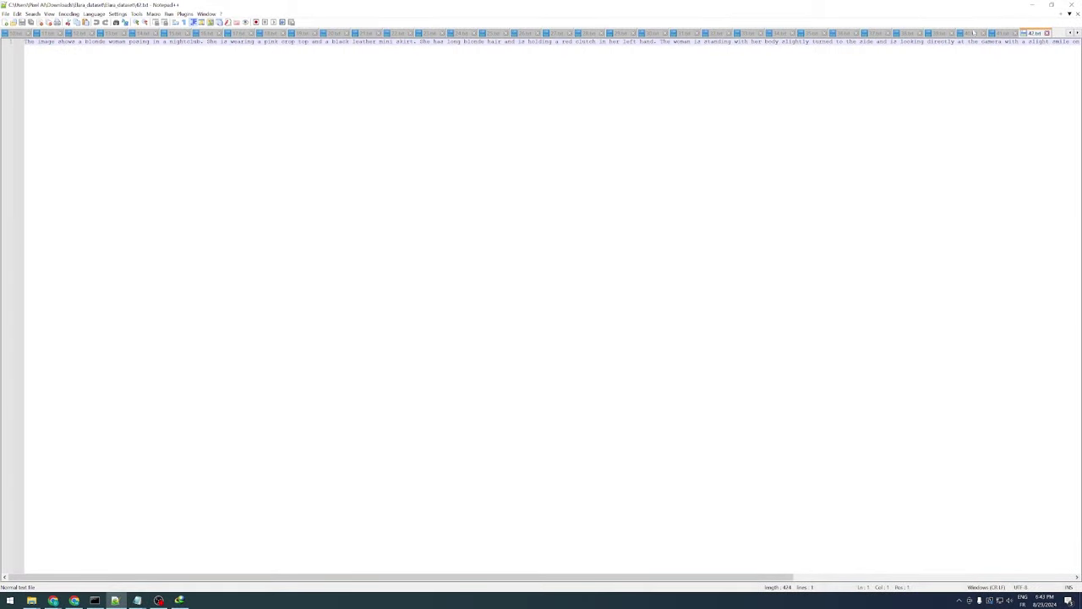
# Select and copy the opening phrase "The image is of a young woman" in 1.txt
pyautogui.hotkey('ctrl', 'Tab')
pyautogui.hotkey('ctrl', 'Tab')
pyautogui.hotkey('ctrl', 'Tab')
pyautogui.click(13, 33)
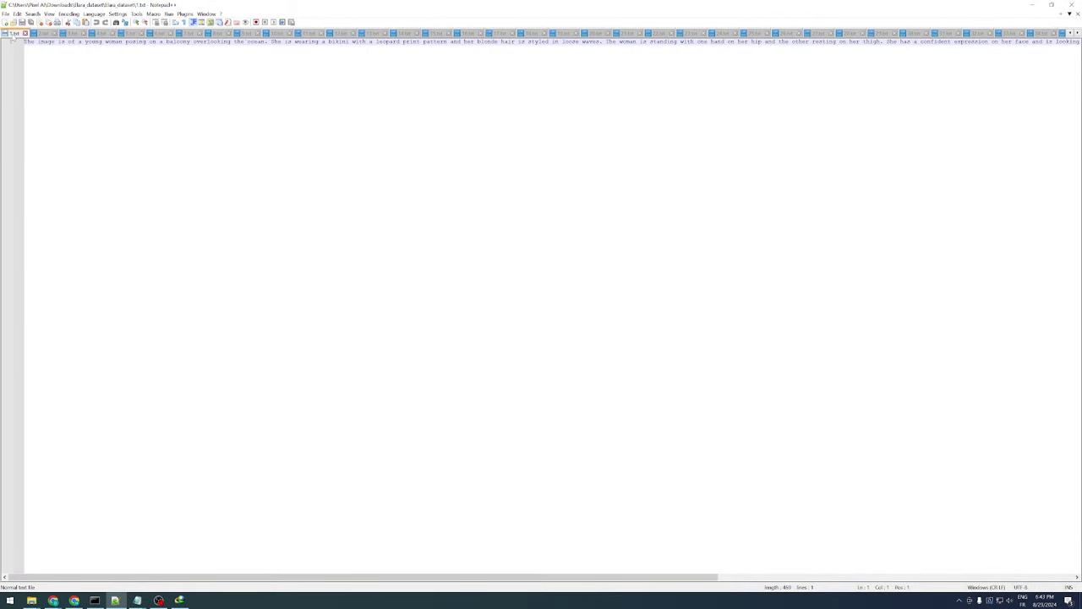
pyautogui.click(65, 41)
pyautogui.moveTo(67, 42); pyautogui.dragTo(23, 42)
pyautogui.click(43, 33)
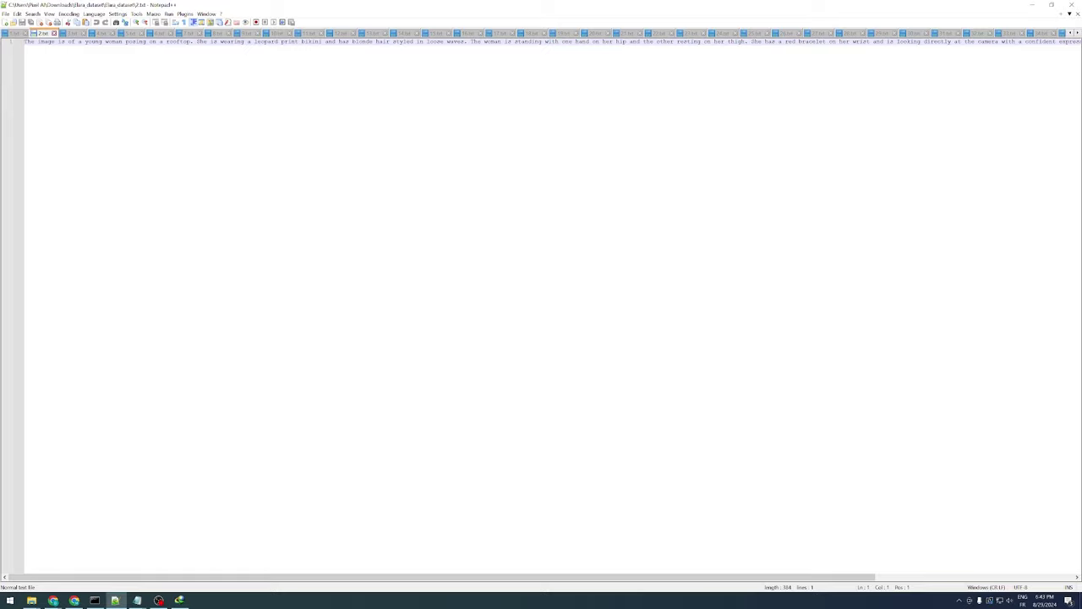
pyautogui.hotkey('ctrl', 'pageup')
pyautogui.hotkey('shift', 'Home')
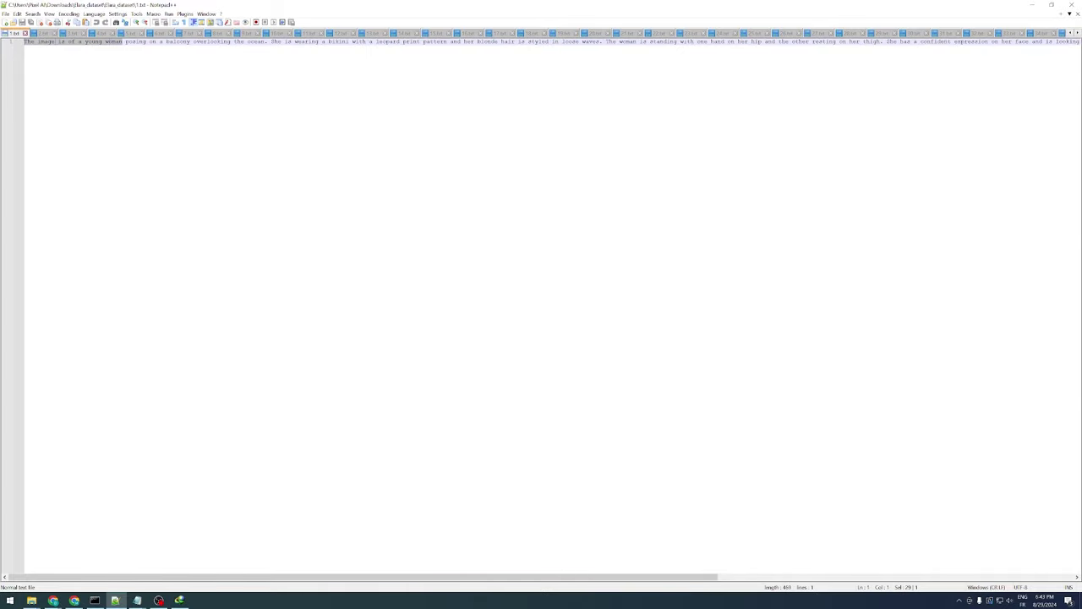
pyautogui.rightClick(107, 44)
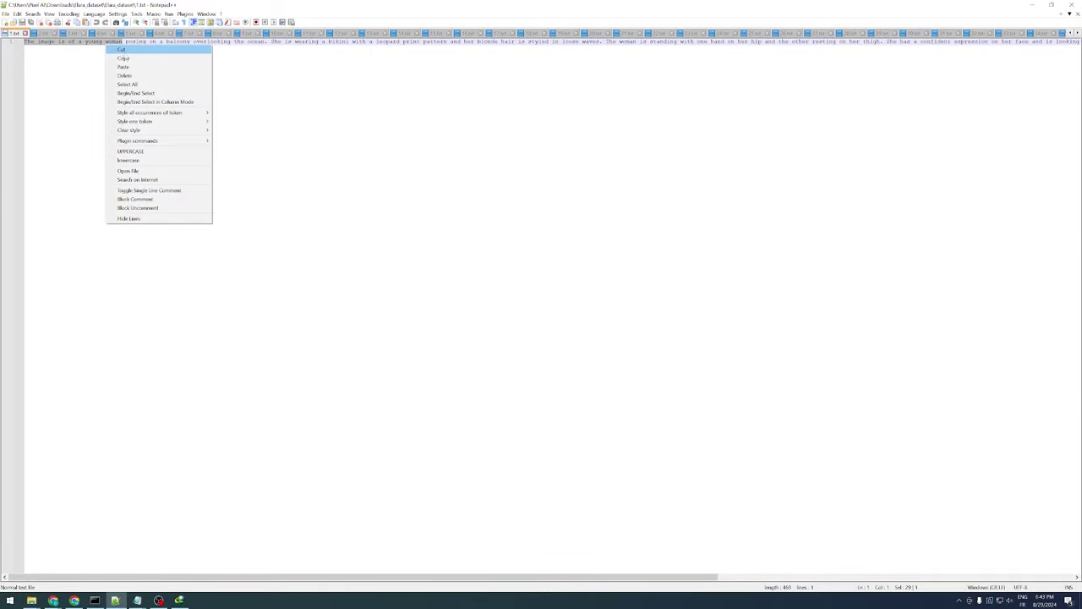
pyautogui.click(134, 56)
# Set the Replace field to "instagram photo of a 48 years-old woman" from the pasted phrase
pyautogui.hotkey('ctrl', 'h')
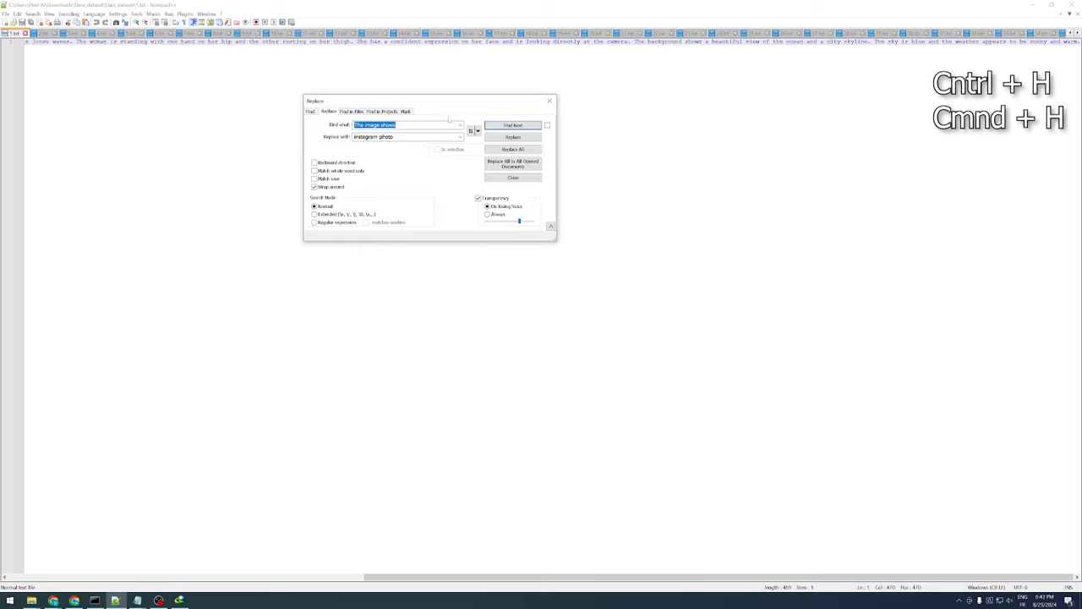
pyautogui.moveTo(355, 97); pyautogui.dragTo(464, 222)
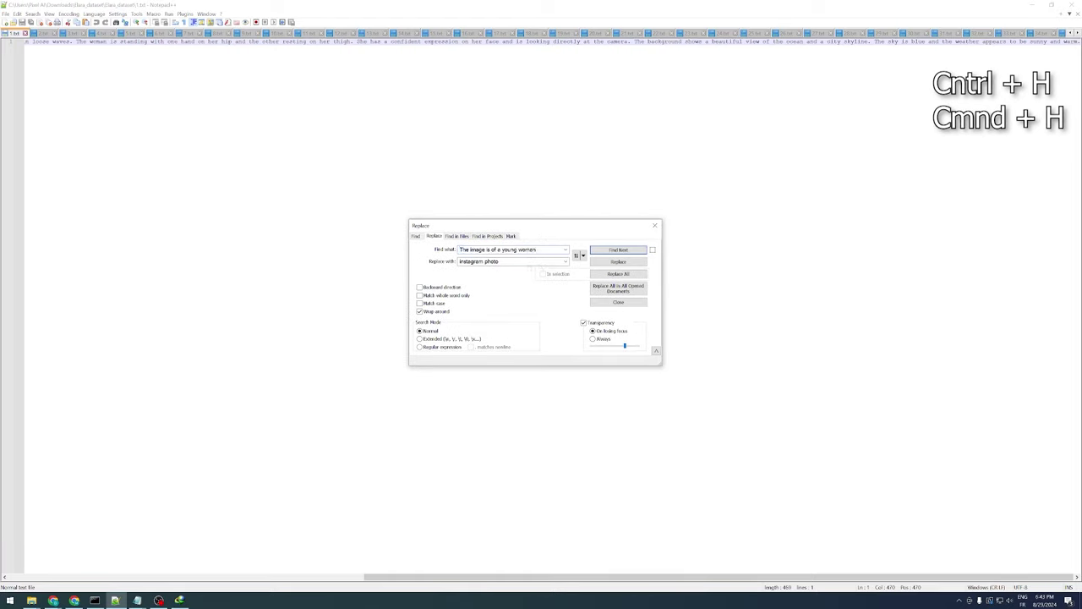
pyautogui.press('Tab')
pyautogui.hotkey('ctrl', 'v')
pyautogui.press('Home')
pyautogui.hotkey('ctrl', 'shift', 'Right')
pyautogui.hotkey('ctrl', 'shift', 'Right')
pyautogui.hotkey('ctrl', 'shift', 'Right')
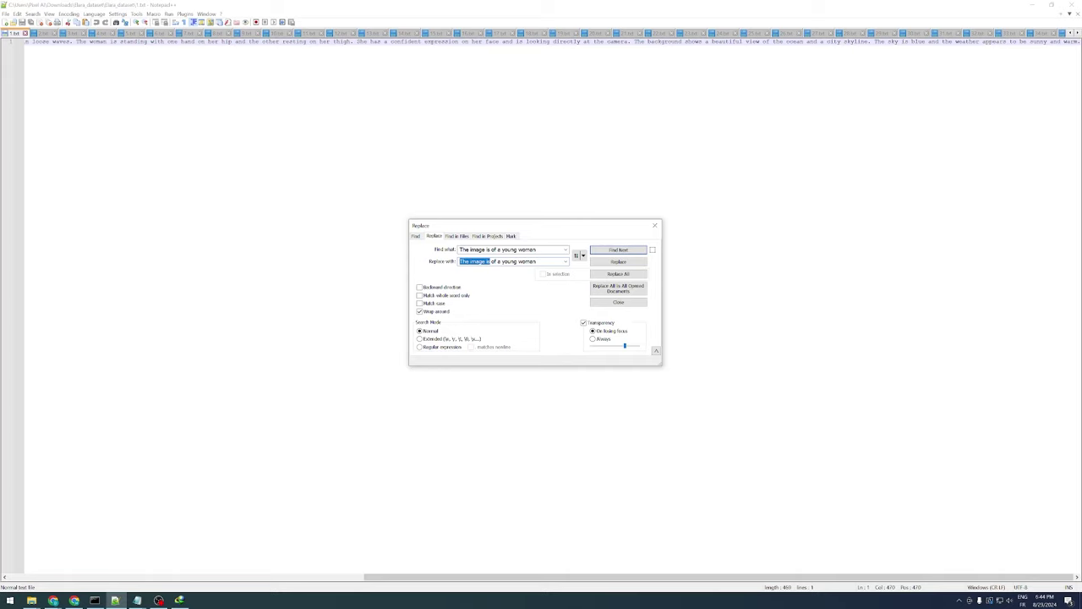
pyautogui.write('instagram photo')
pyautogui.doubleClick(519, 261)
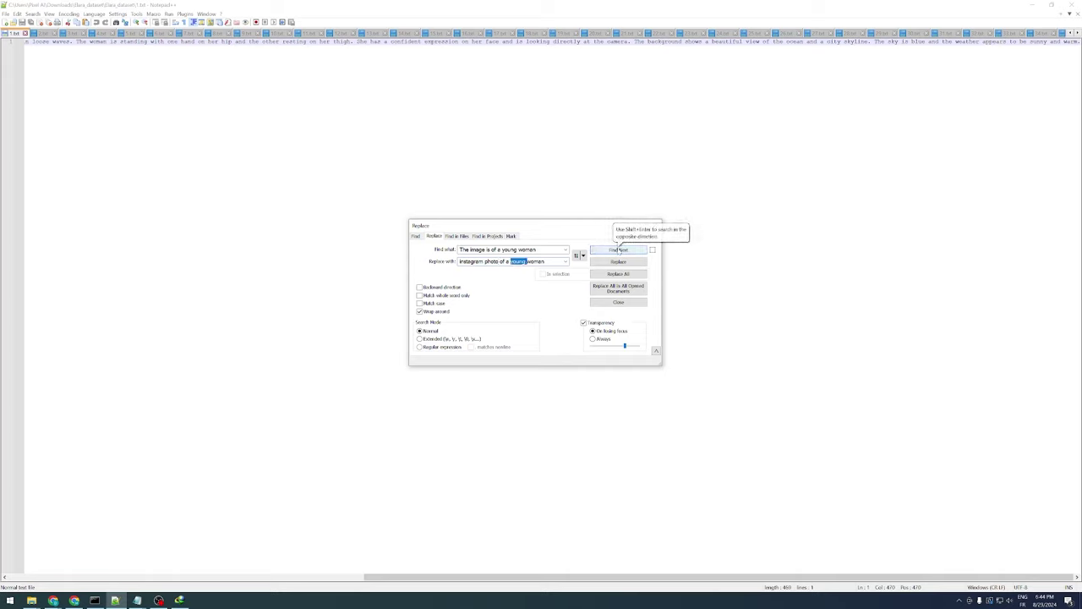
pyautogui.write('48 years-old')
# Replace "The image is of a young woman" in all opened documents and confirm
pyautogui.click(618, 249)
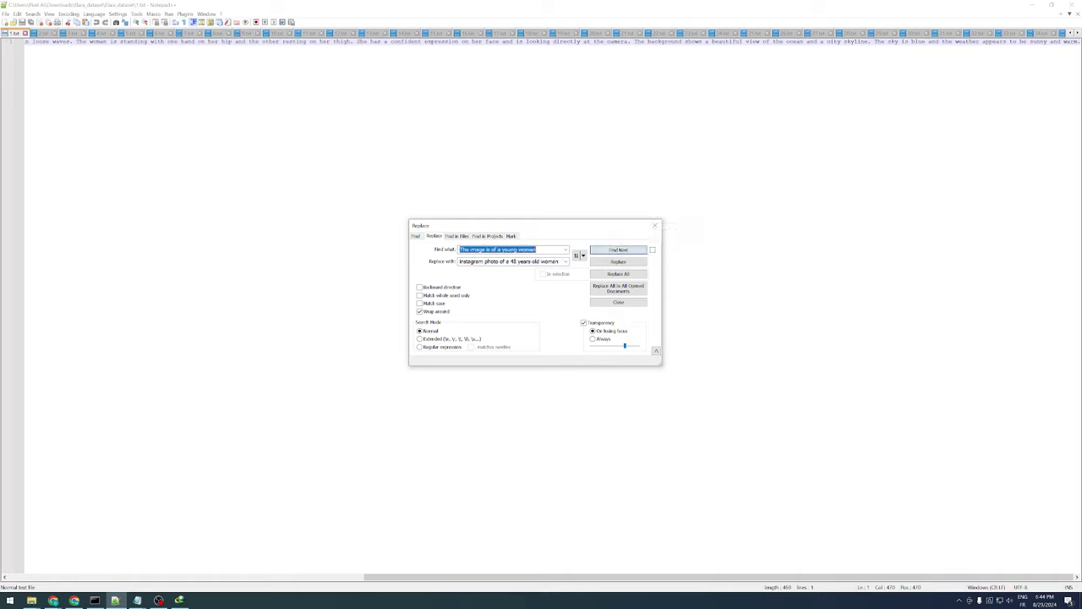
pyautogui.click(560, 250)
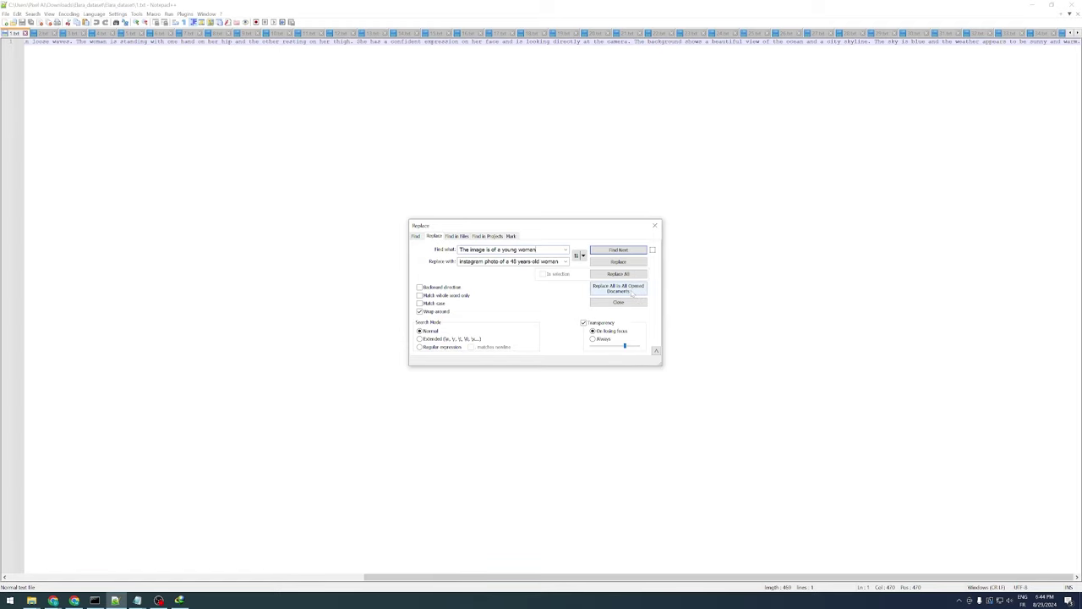
pyautogui.click(632, 294)
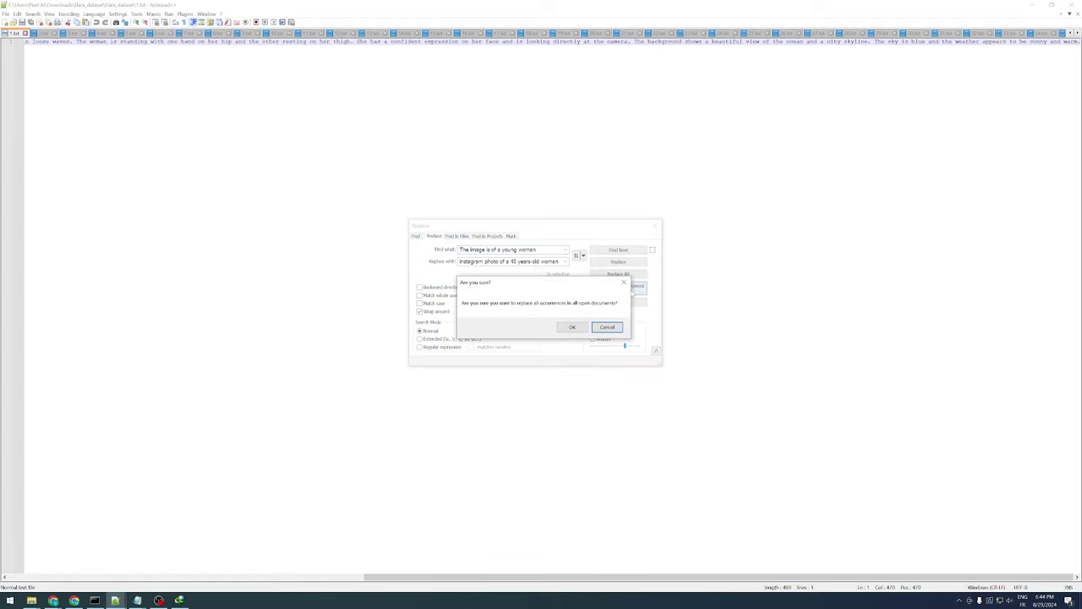
pyautogui.click(574, 330)
# Replace 3.txt's opening "The image shows a young woman" across all open captions
pyautogui.click(72, 33)
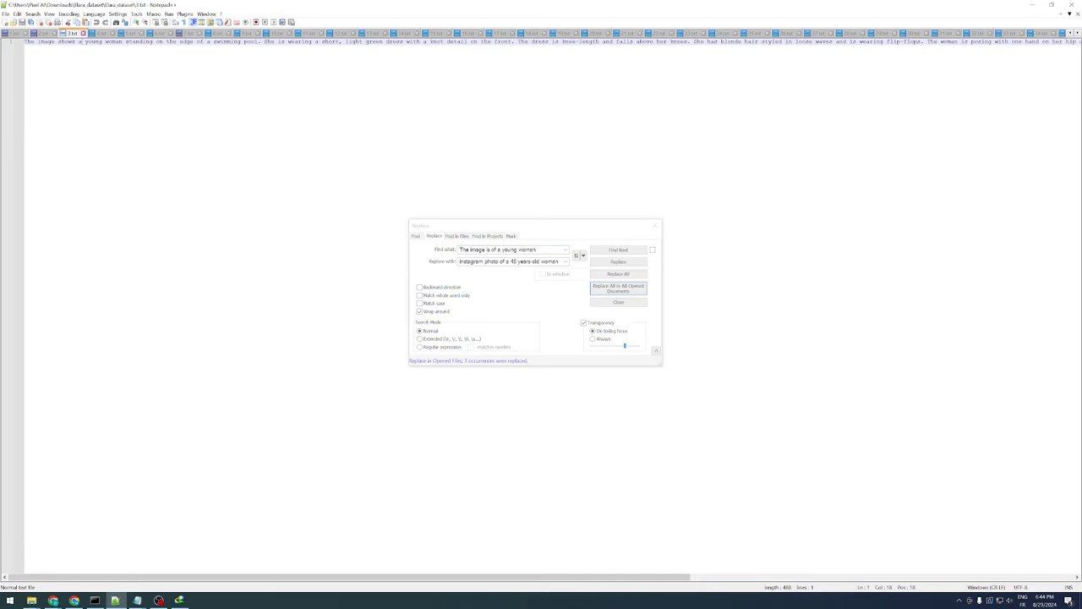
pyautogui.moveTo(125, 42); pyautogui.dragTo(23, 42)
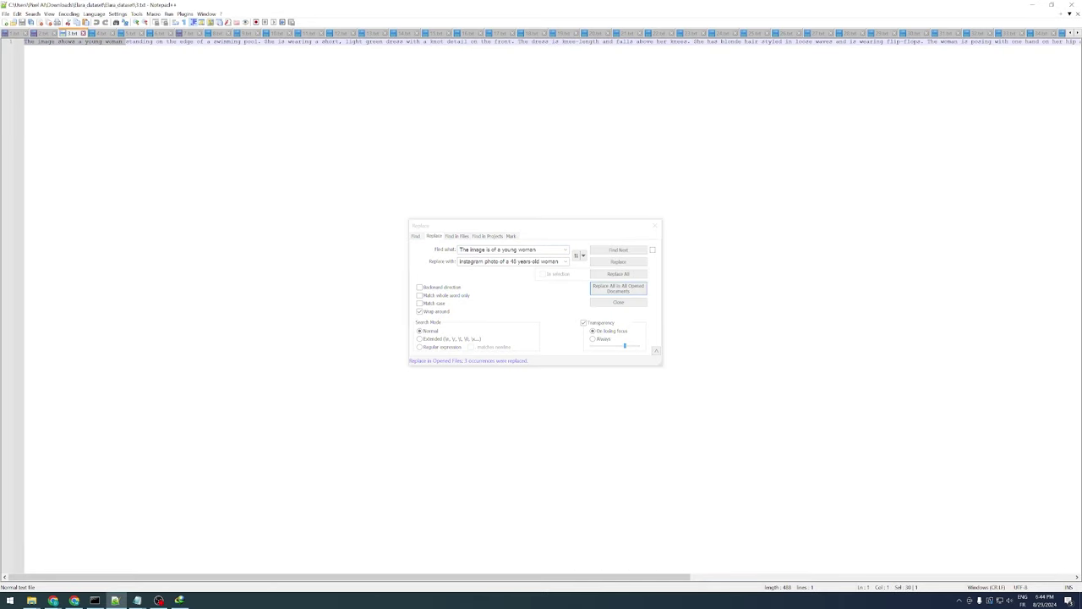
pyautogui.hotkey('ctrl', 'h')
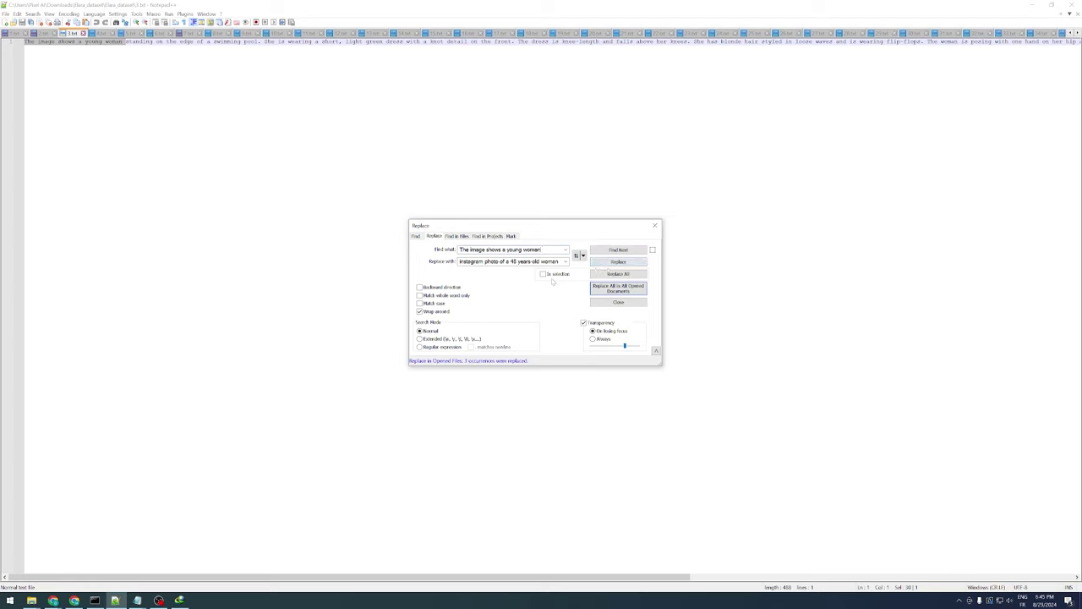
pyautogui.click(629, 296)
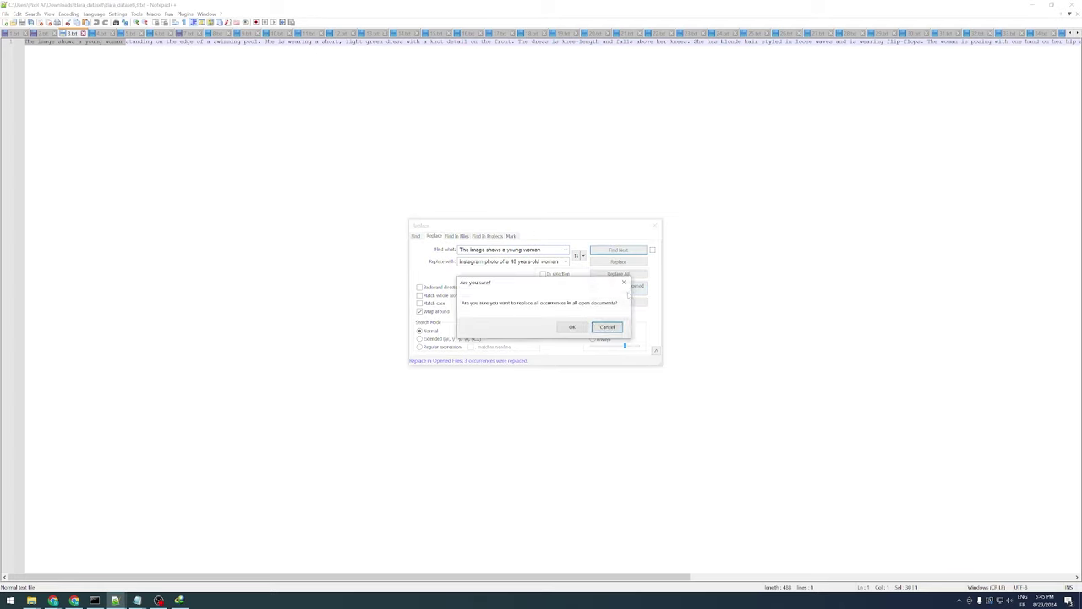
pyautogui.click(570, 329)
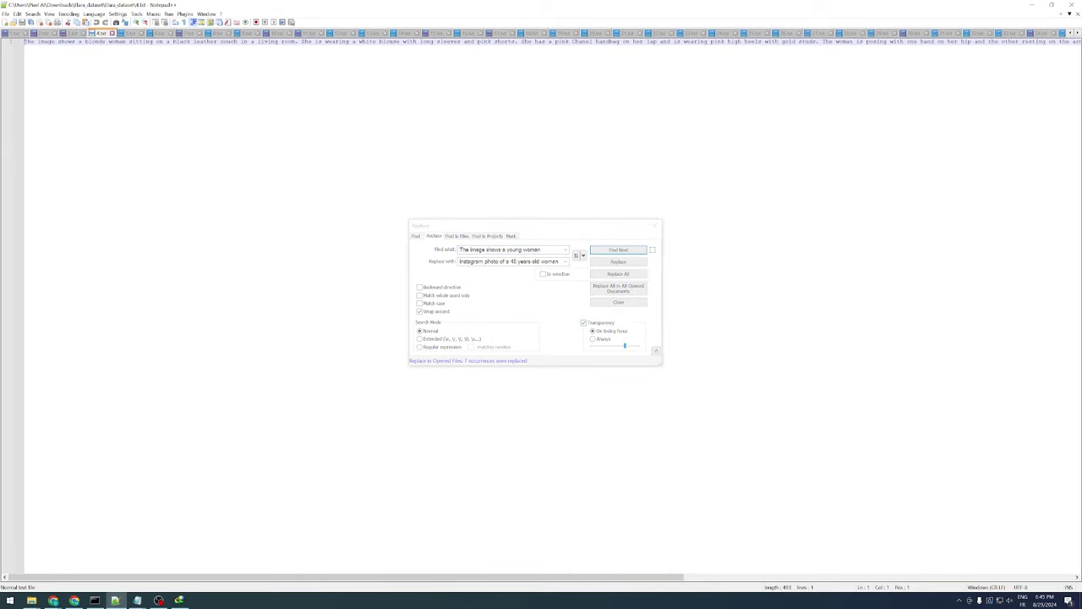
# Replace "The image is a portrait of a young woman" with the instagram portrait photo wording everywhere
pyautogui.moveTo(161, 41); pyautogui.dragTo(23, 41)
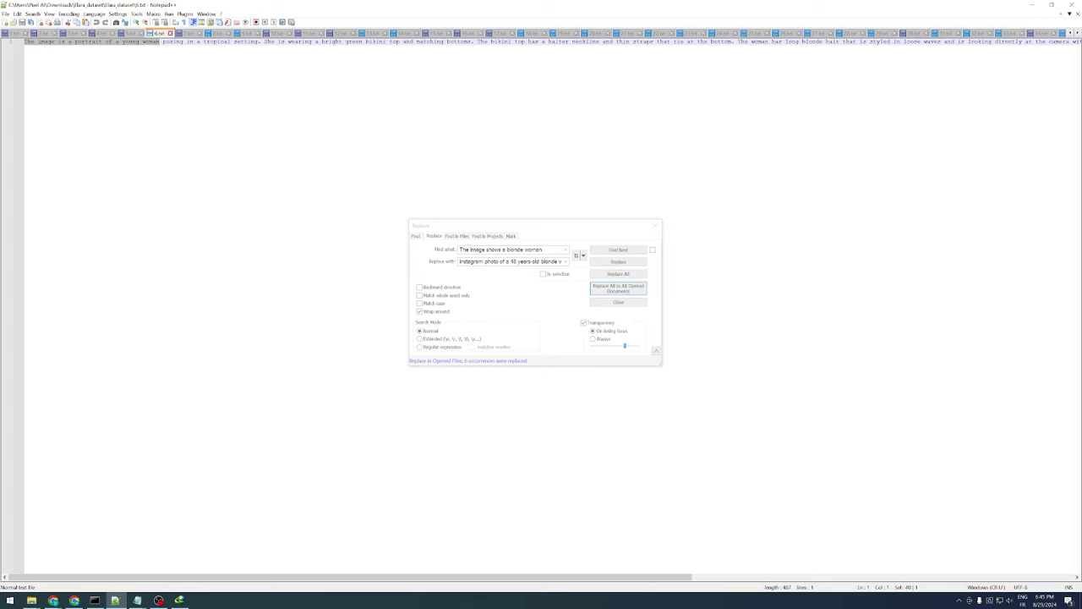
pyautogui.doubleClick(537, 250)
pyautogui.hotkey('ctrl', 'a')
pyautogui.hotkey('ctrl', 'v')
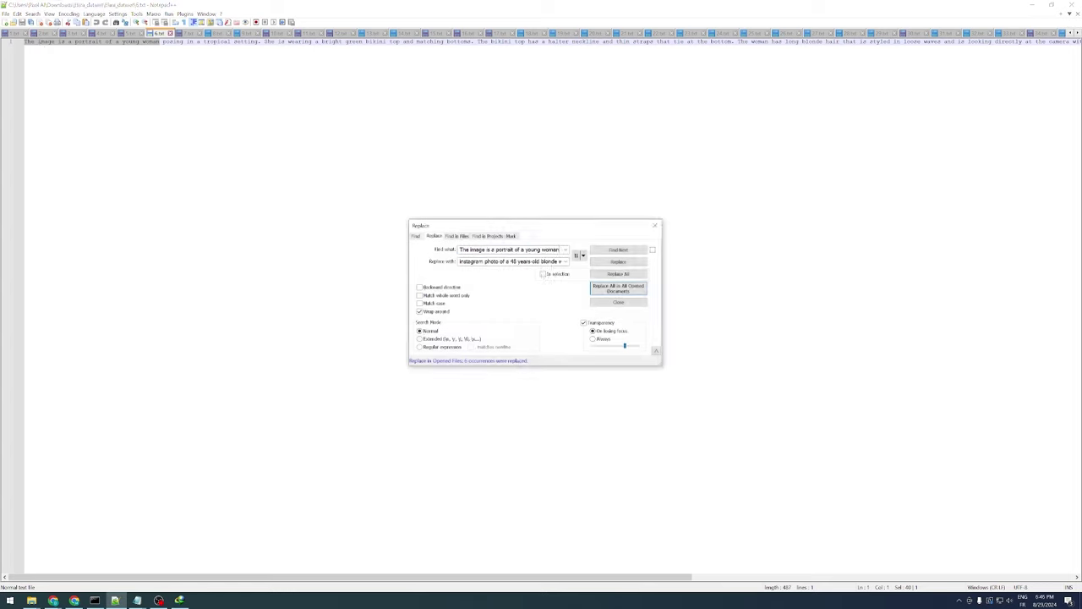
pyautogui.press('Tab')
pyautogui.press('End')
pyautogui.write('portrait')
pyautogui.press('BackSpace')
pyautogui.press('BackSpace')
pyautogui.press('BackSpace')
pyautogui.press('BackSpace')
pyautogui.press('BackSpace')
pyautogui.press('BackSpace')
pyautogui.press('BackSpace')
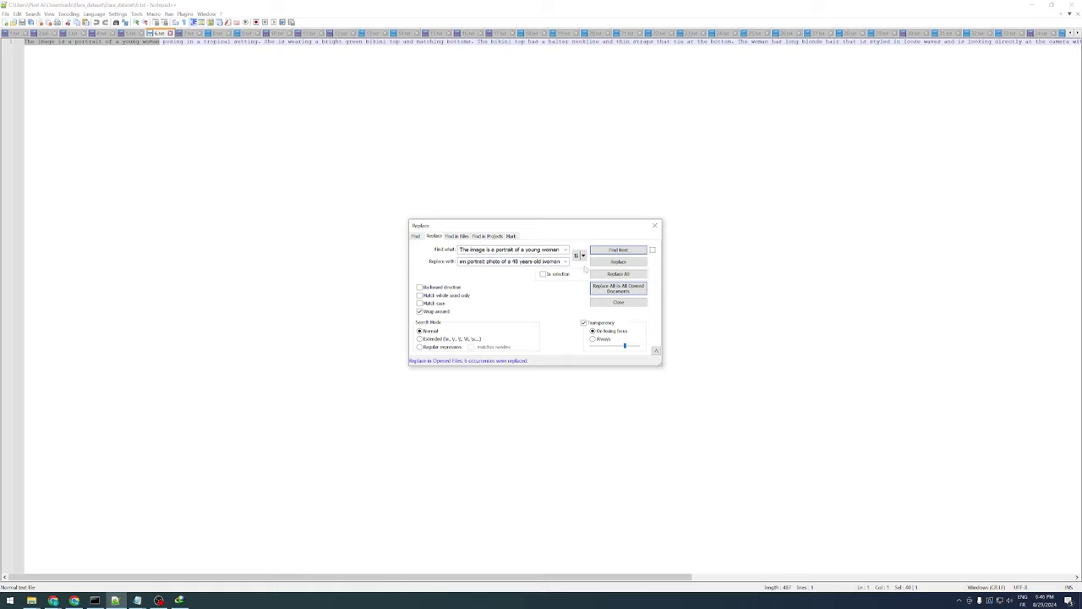
pyautogui.click(618, 288)
# Reword 8.txt's opening phrase to the instagram wording in all open captions
pyautogui.hotkey('ctrl', 'Tab')
pyautogui.moveTo(24, 40); pyautogui.dragTo(164, 41)
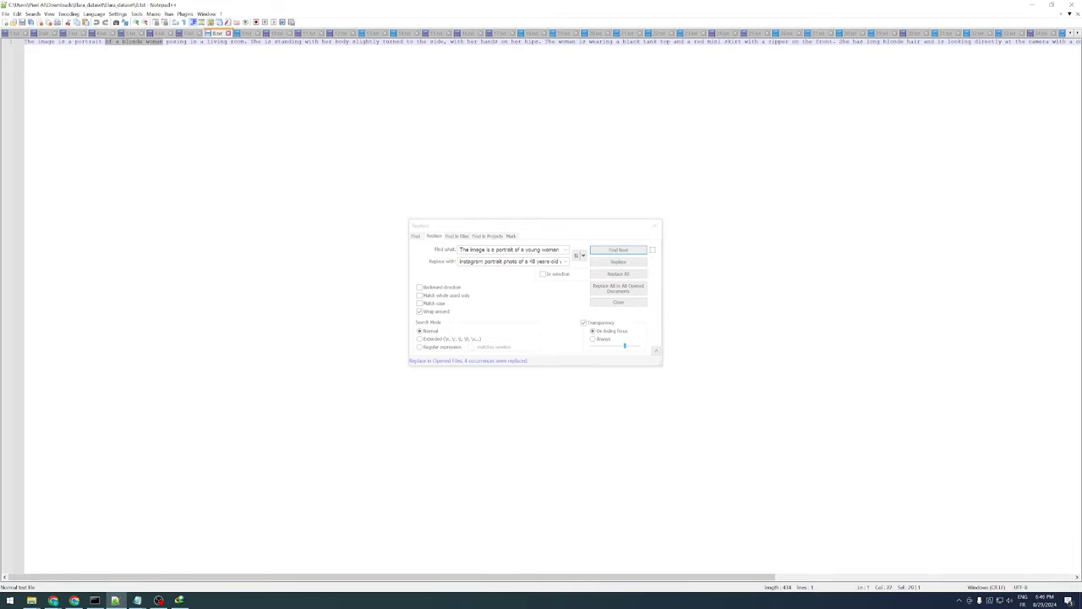
pyautogui.hotkey('ctrl', 'h')
pyautogui.press('Tab')
pyautogui.click(638, 291)
pyautogui.click(572, 327)
# Reword 9.txt's opening, ending the replacement with "woman", in all open captions
pyautogui.hotkey('ctrl', 'Tab')
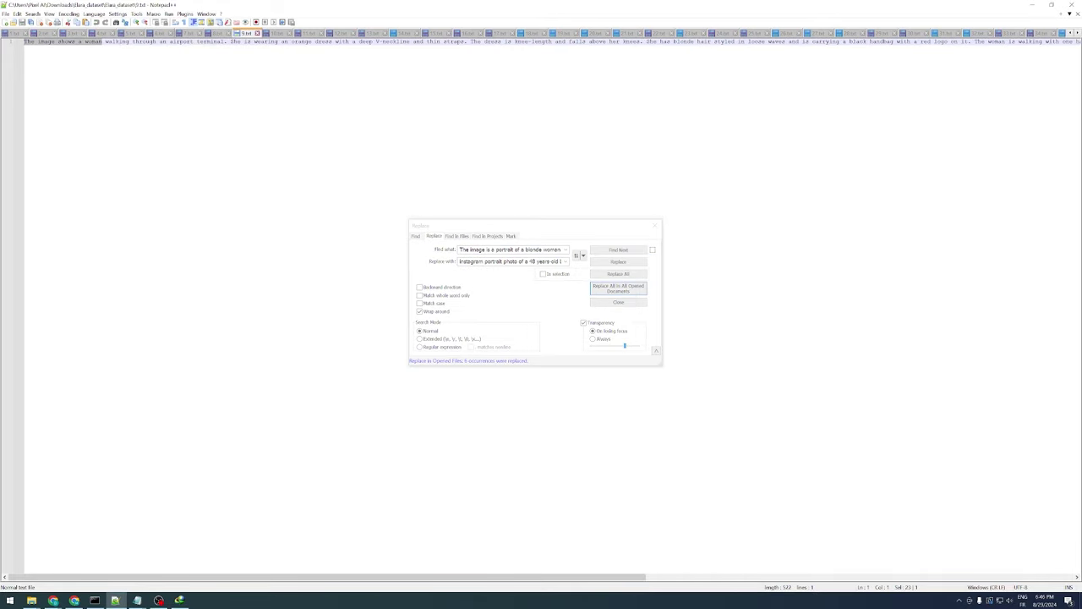
pyautogui.hotkey('ctrl', 'h')
pyautogui.press('Tab')
pyautogui.press('Down')
pyautogui.hotkey('ctrl', 'shift', 'Left')
pyautogui.write('woman')
pyautogui.click(619, 288)
pyautogui.click(569, 326)
# Reword 14.txt's opening with the instagram portrait photo wording across all files
pyautogui.hotkey('ctrl', 'Tab')
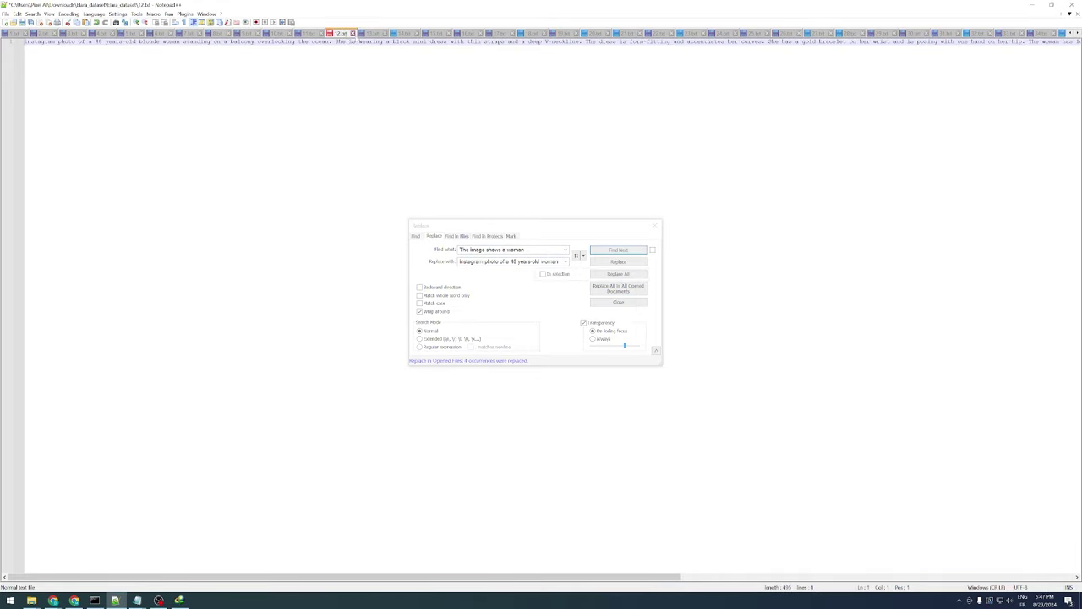
pyautogui.hotkey('ctrl', 'h')
pyautogui.press('Tab')
pyautogui.press('Down')
pyautogui.click(618, 288)
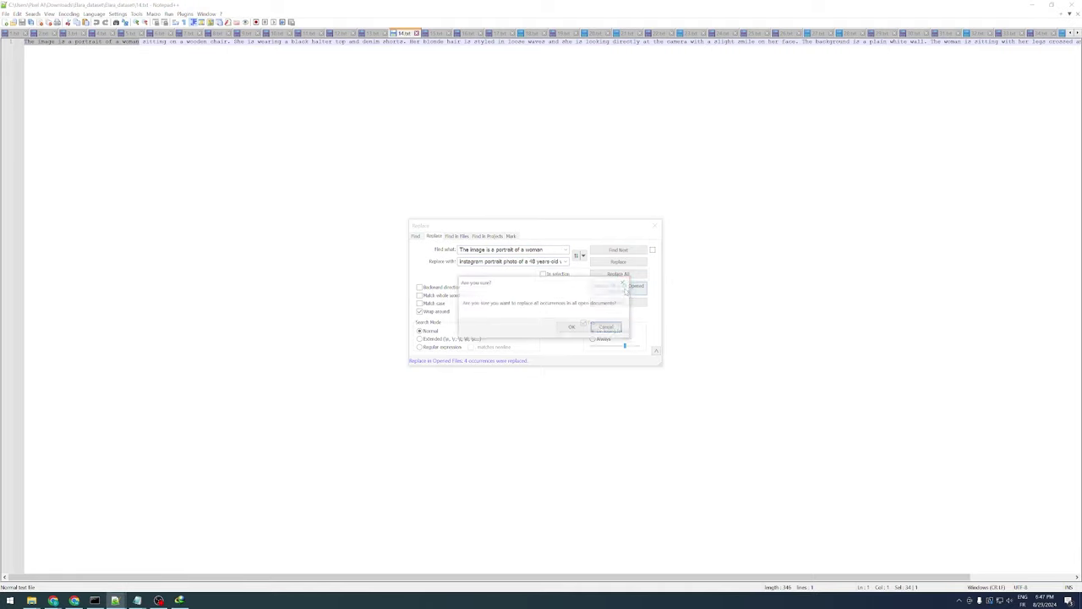
pyautogui.click(570, 326)
# Reword the 18.txt and 20.txt openings to the instagram photo wording across all files
pyautogui.hotkey('ctrl', 'Tab')
pyautogui.hotkey('ctrl', 'h')
pyautogui.click(618, 288)
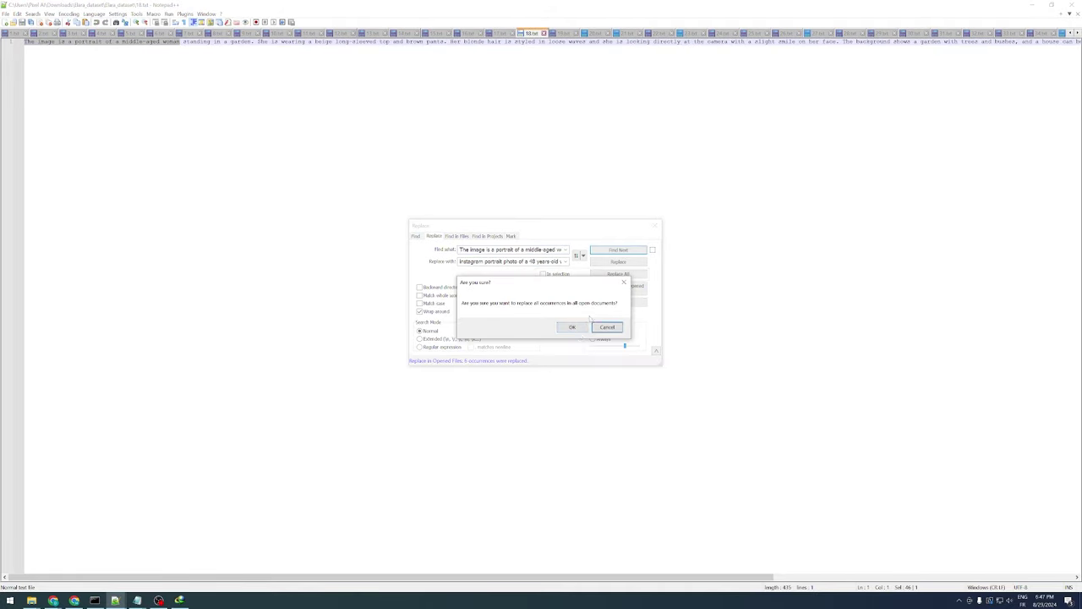
pyautogui.click(569, 327)
pyautogui.hotkey('ctrl', 'Tab')
pyautogui.hotkey('ctrl', 'h')
pyautogui.press('Tab')
pyautogui.press('Down')
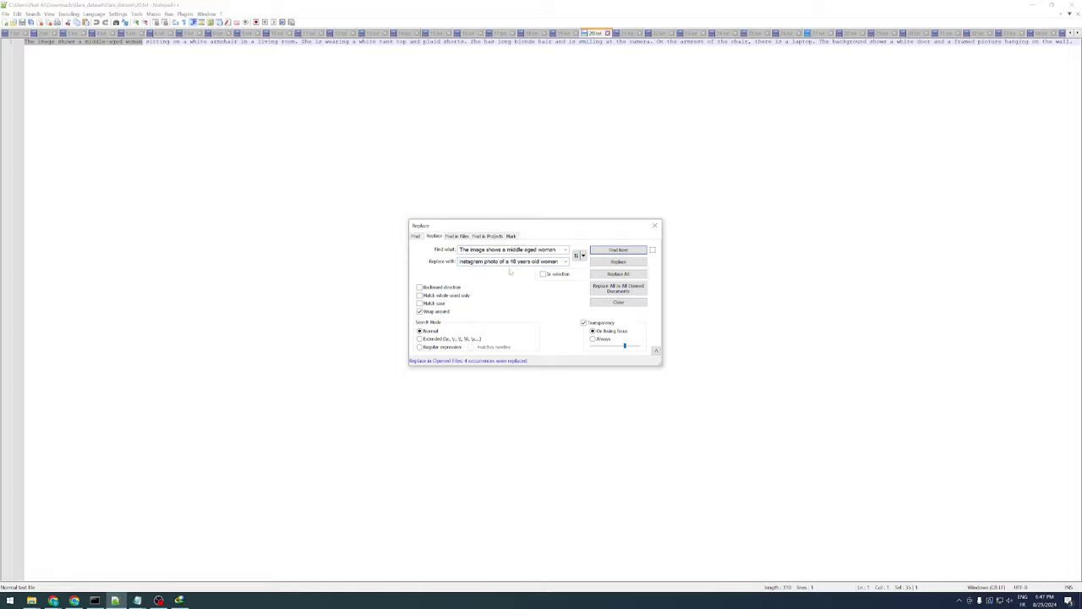
pyautogui.click(618, 288)
pyautogui.click(570, 326)
# Scroll through 24.txt to check its caption
pyautogui.hotkey('ctrl', 'Tab')
pyautogui.scroll(-12, 880, 35)
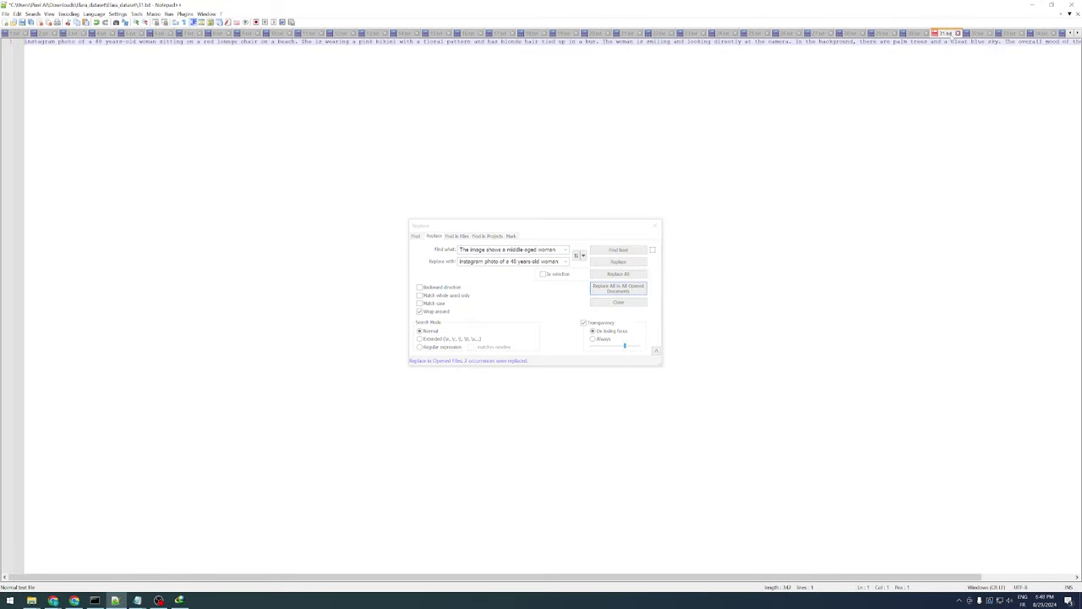
pyautogui.scroll(-6, 880, 36)
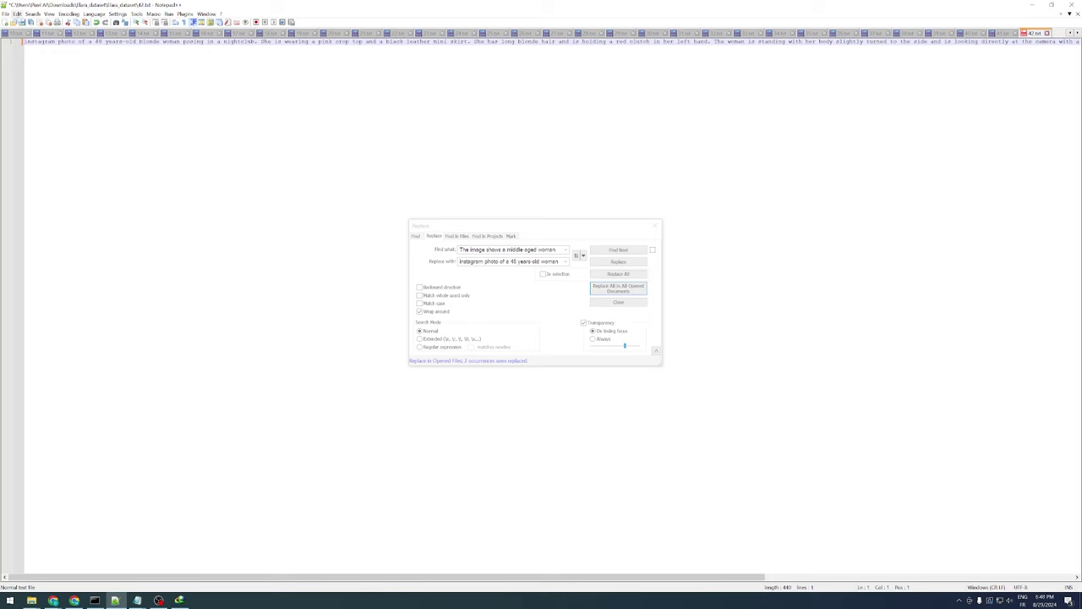
pyautogui.click(6, 14)
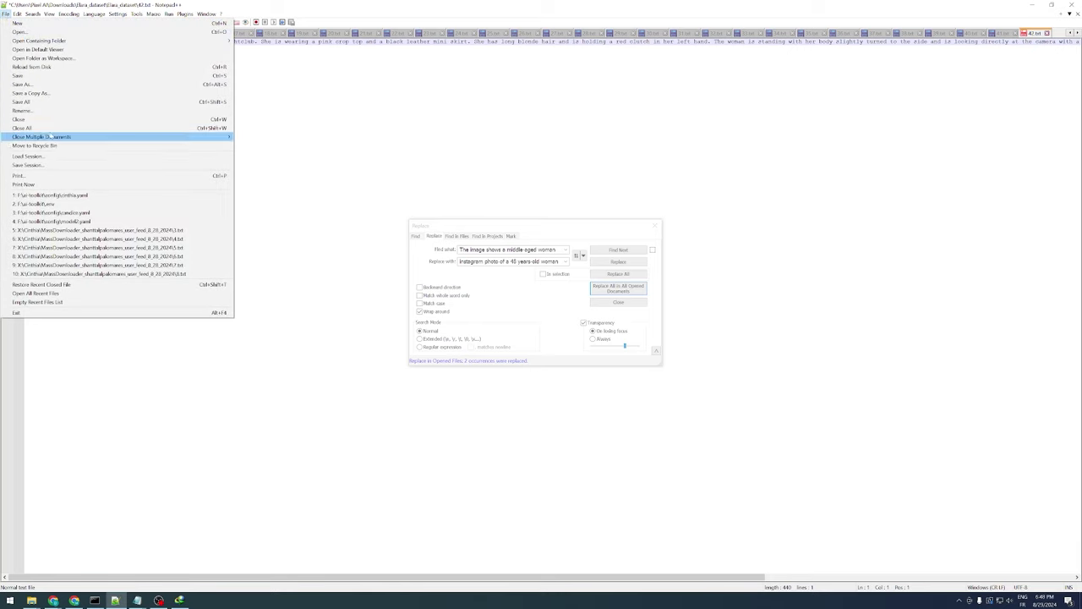
# Save all edited caption files, then close every document in Notepad++
pyautogui.click(50, 101)
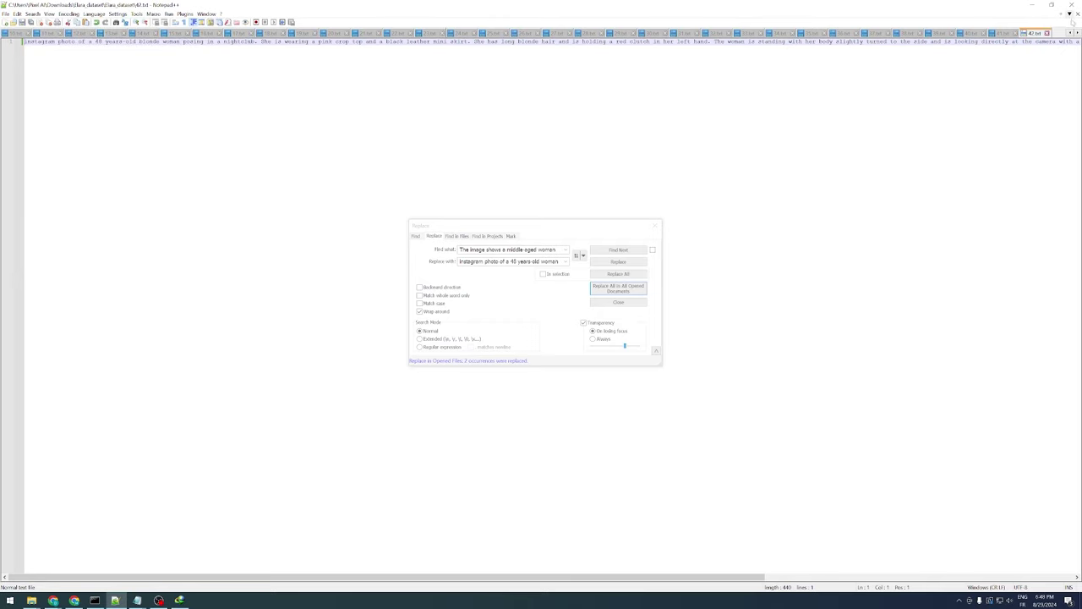
pyautogui.click(5, 13)
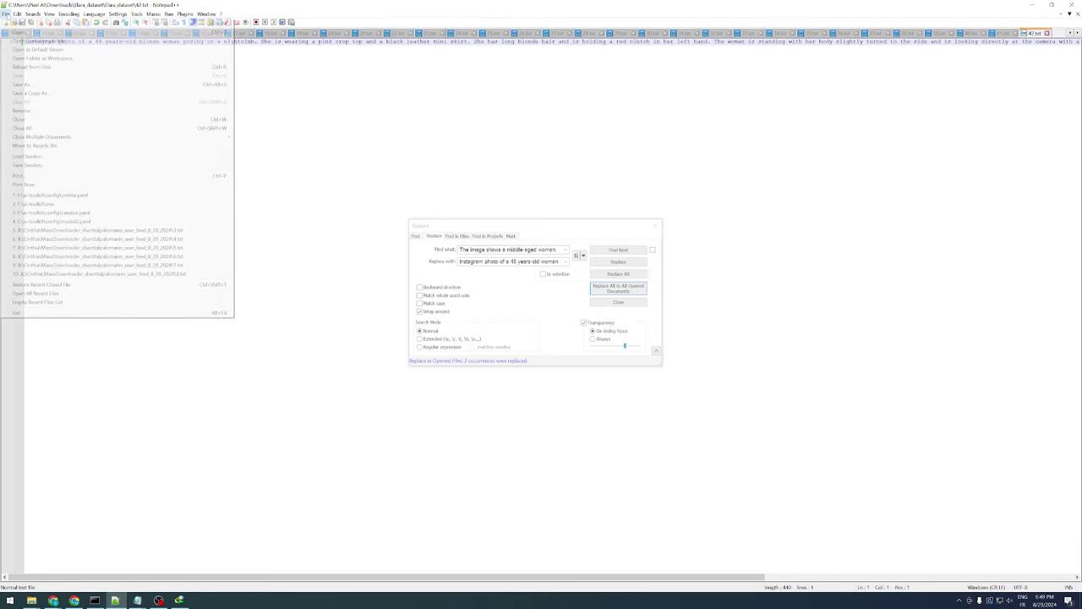
pyautogui.click(38, 128)
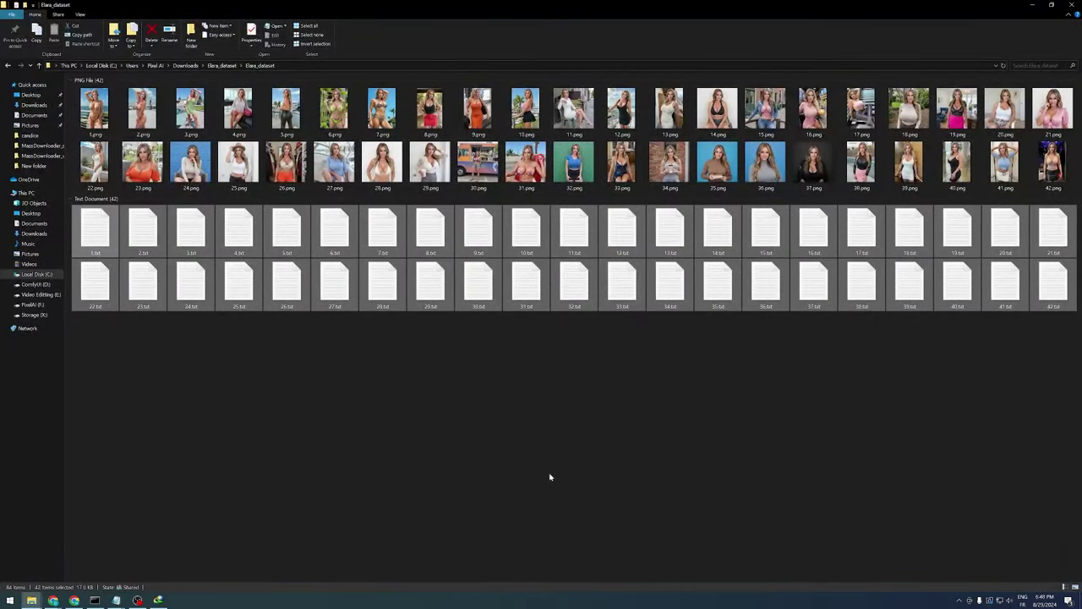
# Open 1.txt and 33.txt in Notepad to confirm the instagram photo opening, closing each
pyautogui.click(549, 477)
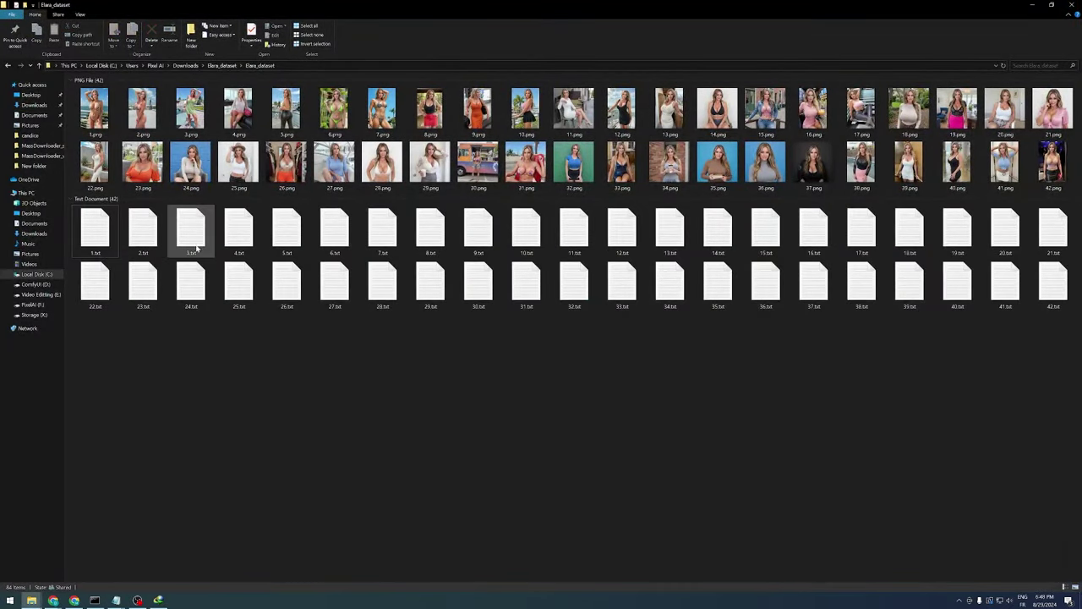
pyautogui.doubleClick(94, 229)
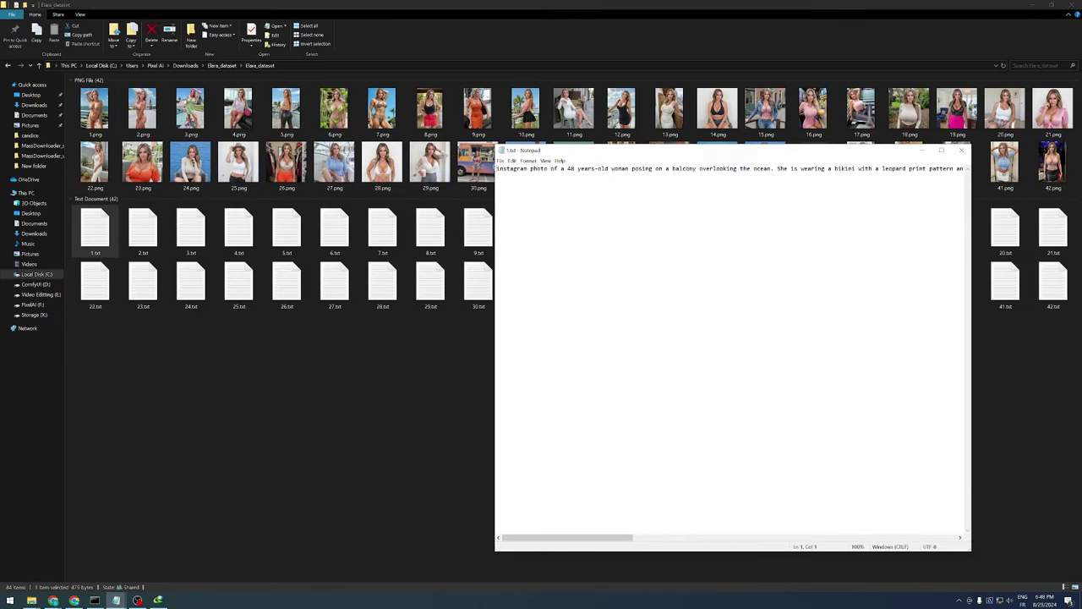
pyautogui.click(962, 149)
pyautogui.doubleClick(623, 284)
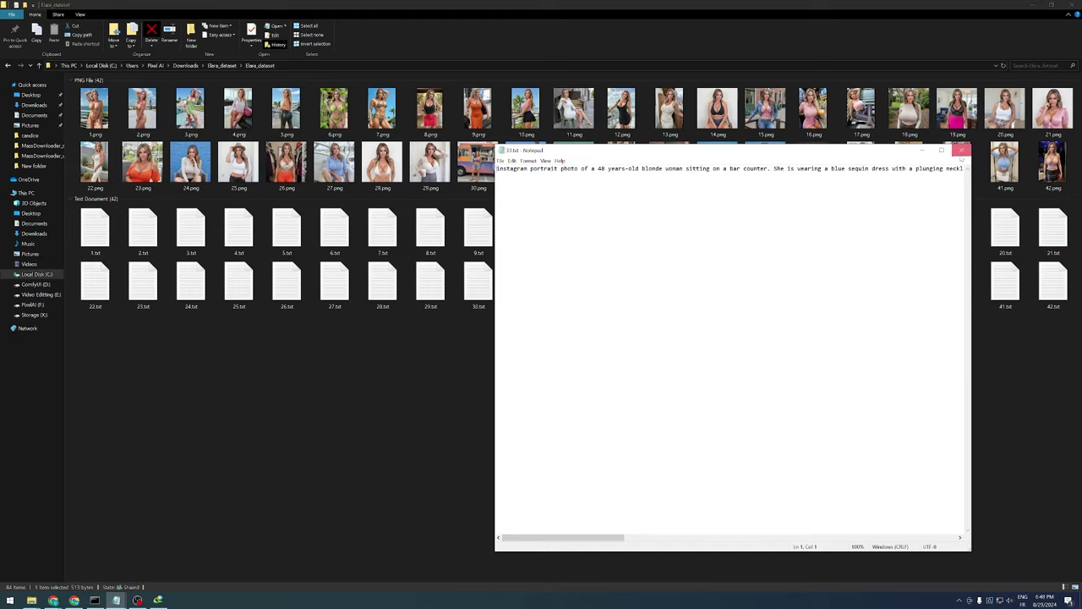
pyautogui.click(962, 149)
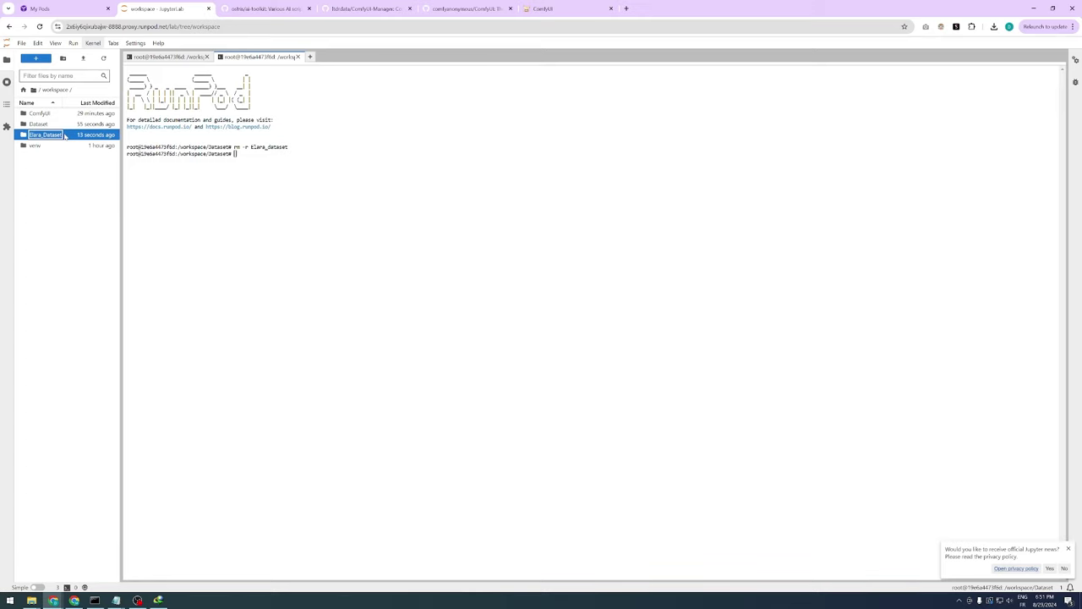
# Open Elara_Dataset, view 11.png alongside its 11.txt caption, then close both
pyautogui.doubleClick(51, 136)
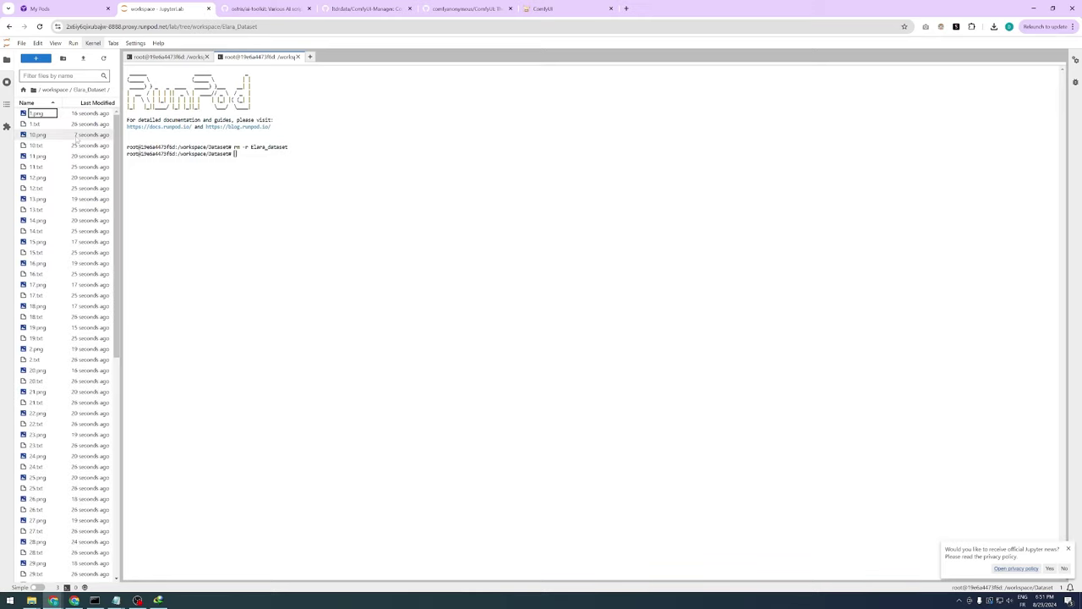
pyautogui.doubleClick(43, 157)
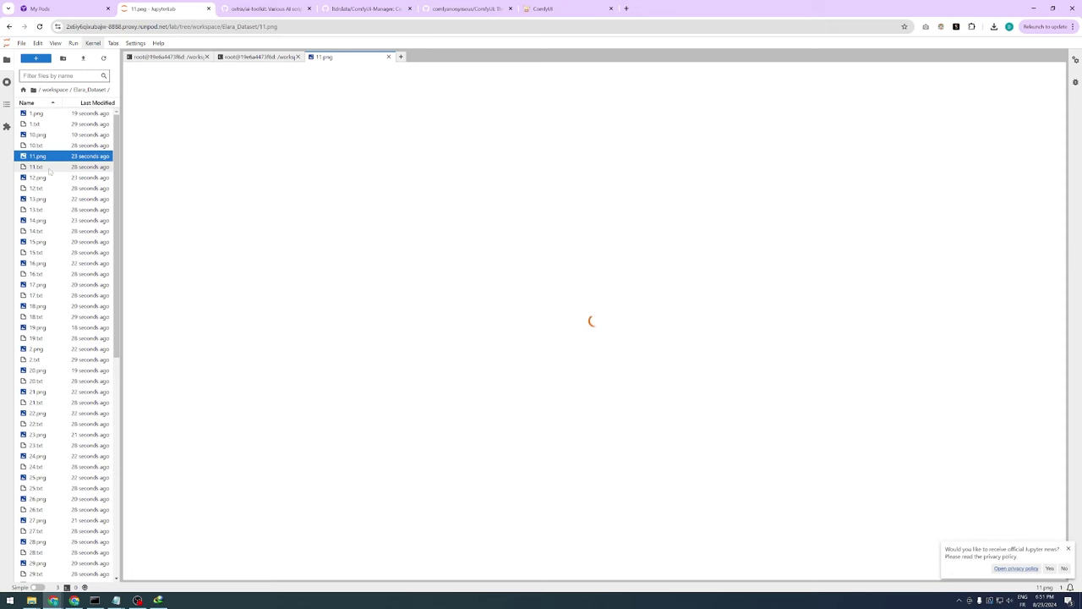
pyautogui.doubleClick(38, 168)
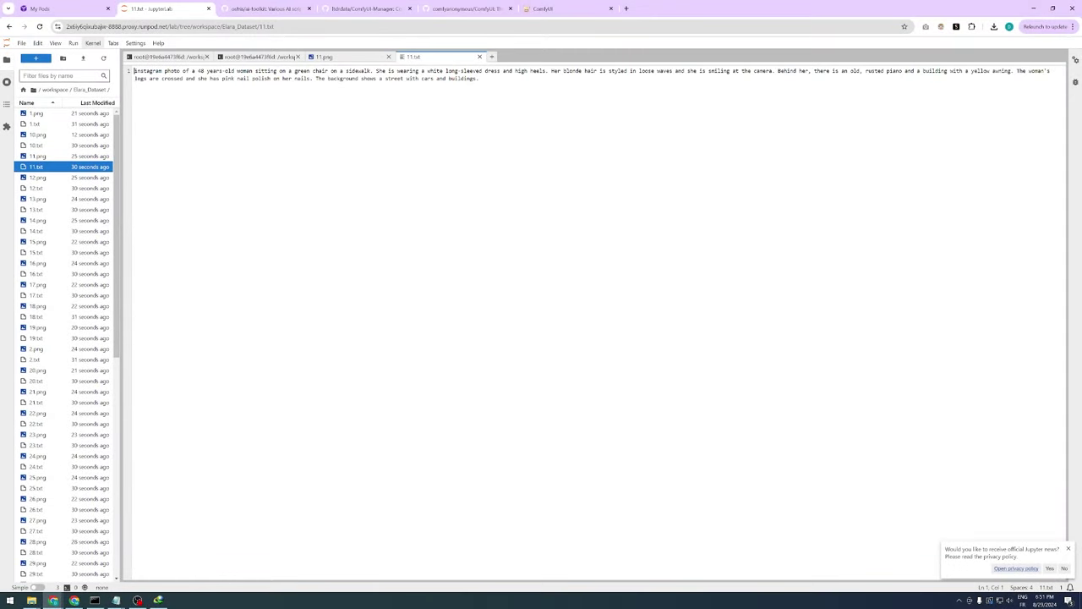
pyautogui.click(353, 59)
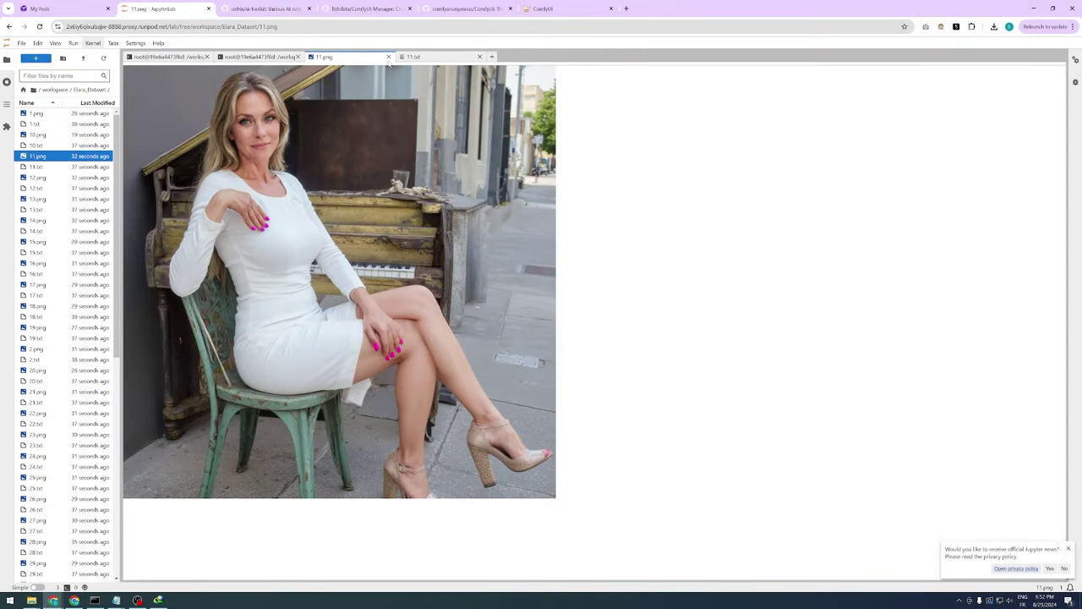
pyautogui.click(388, 57)
pyautogui.click(388, 57)
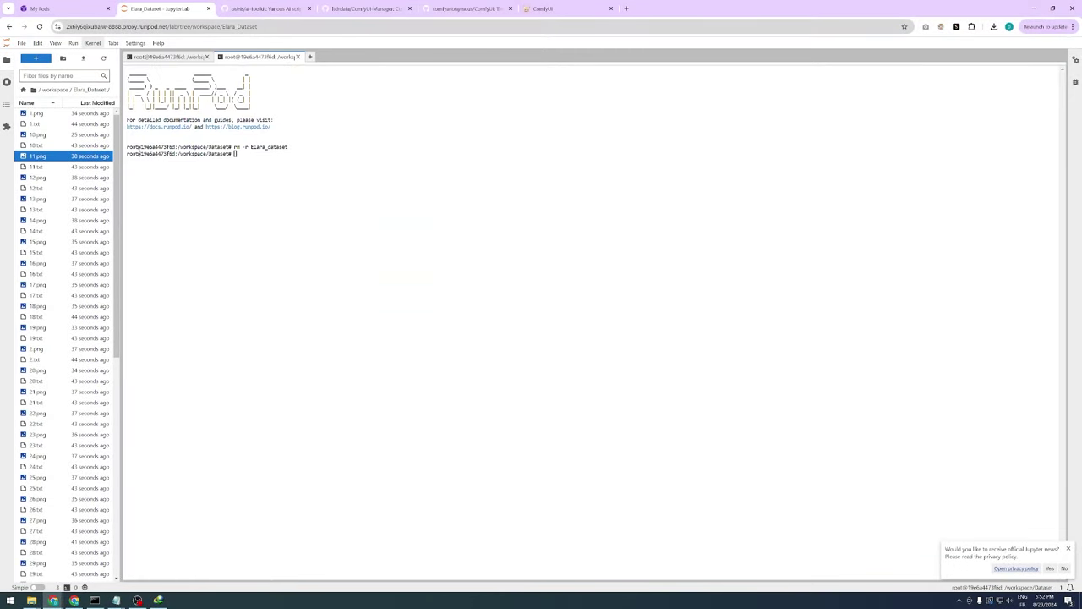
# Stop the running ComfyUI server with Ctrl+C in its terminal
pyautogui.click(55, 89)
pyautogui.hotkey('alt', 'w')
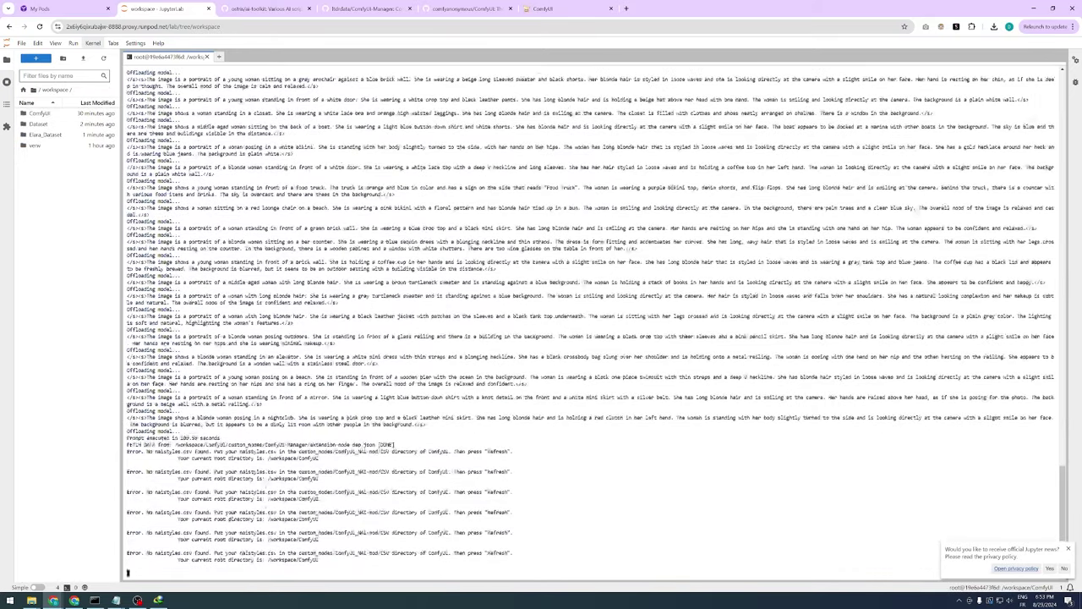
pyautogui.hotkey('ctrl', 'c')
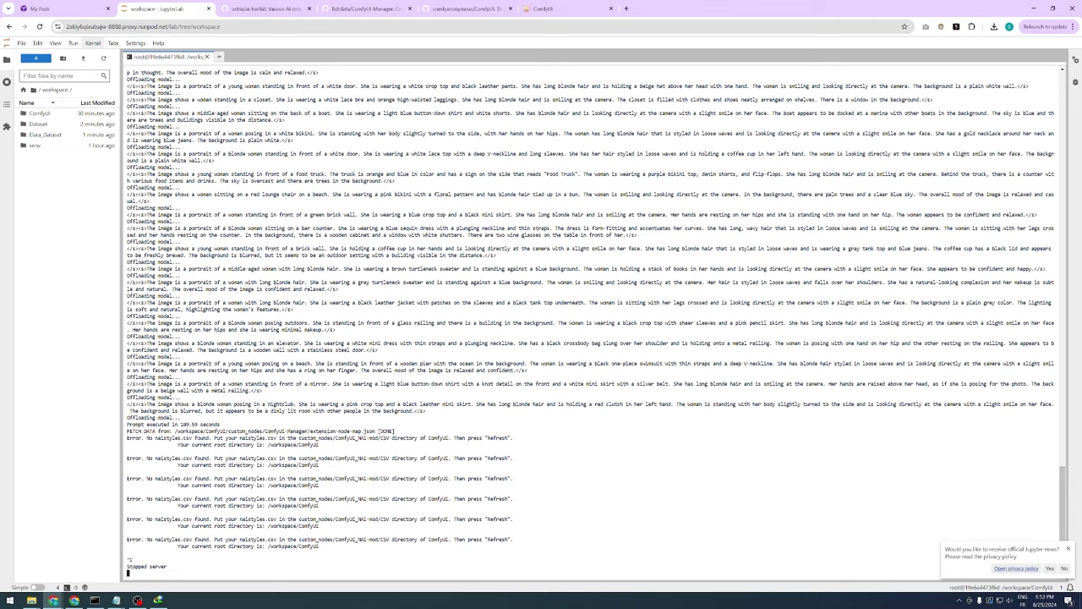
pyautogui.hotkey('ctrl', 'c')
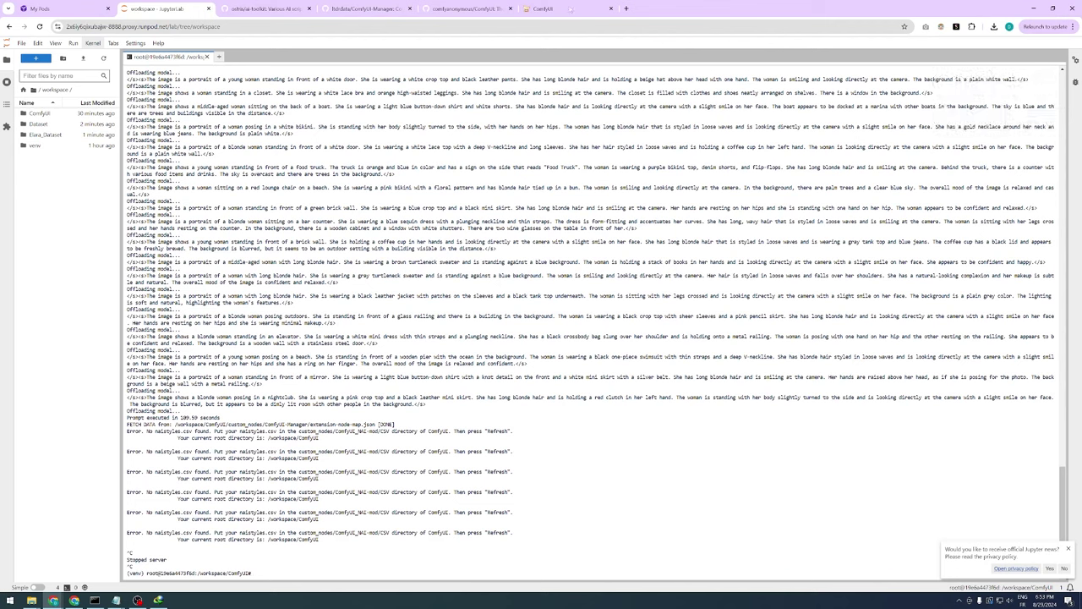
# Close the dead ComfyUI page and old terminal, then start a fresh terminal in /workspace
pyautogui.click(566, 8)
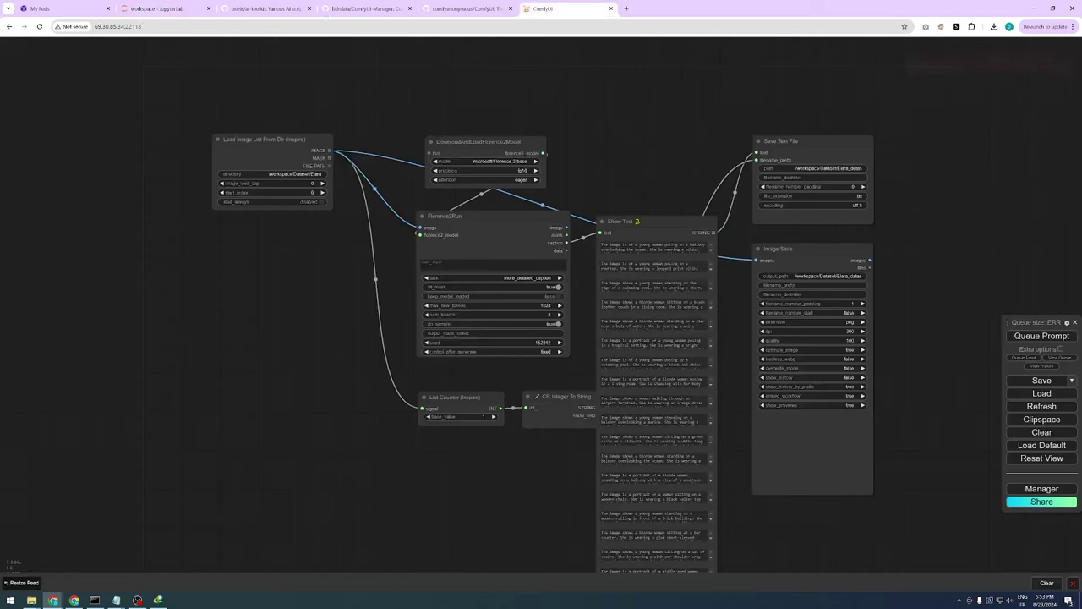
pyautogui.click(40, 26)
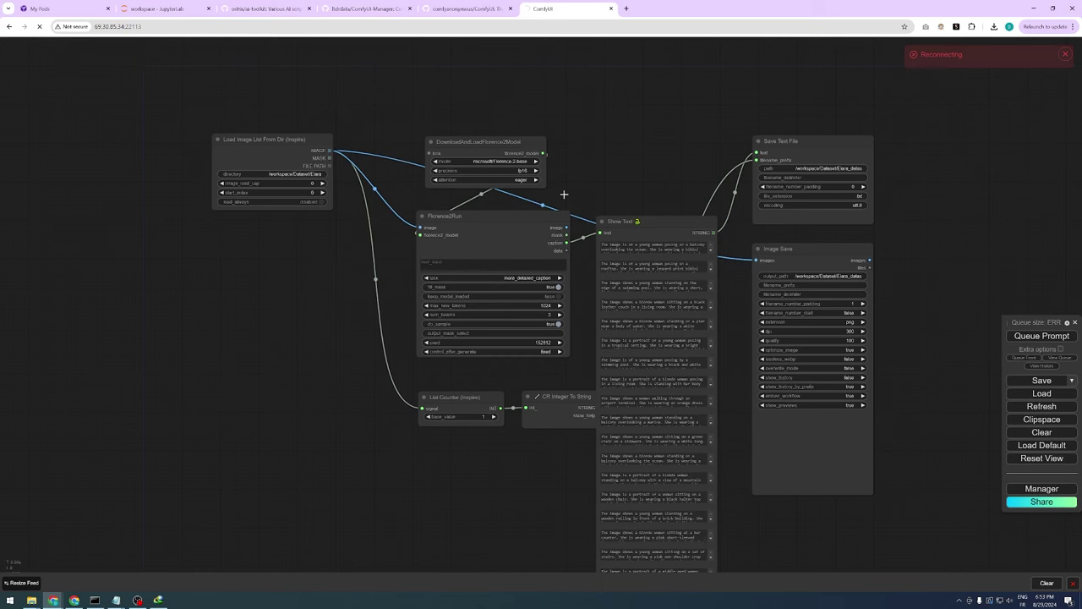
pyautogui.click(611, 9)
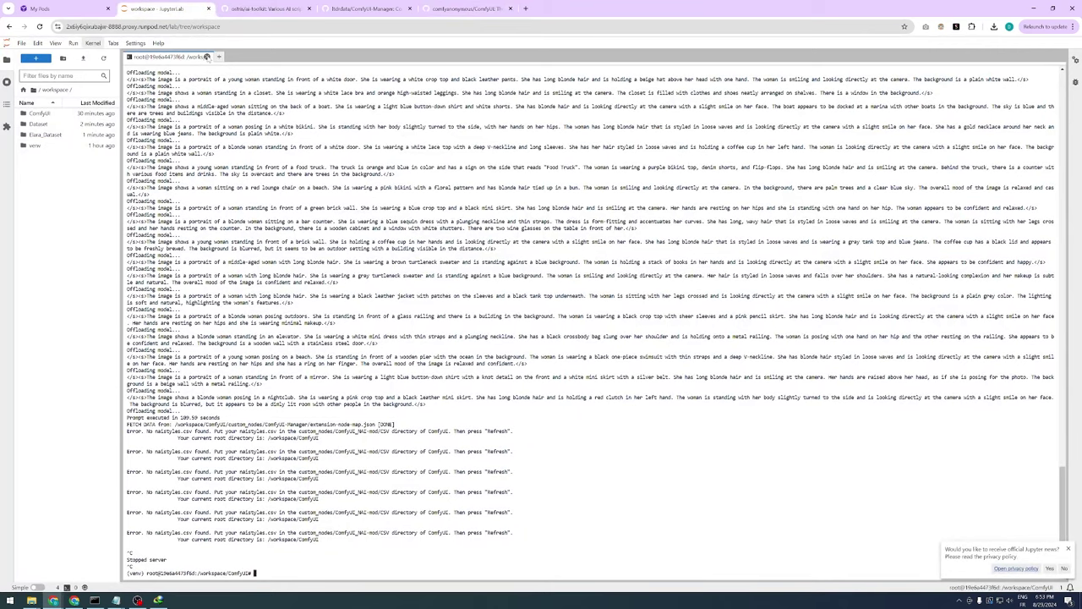
pyautogui.click(208, 57)
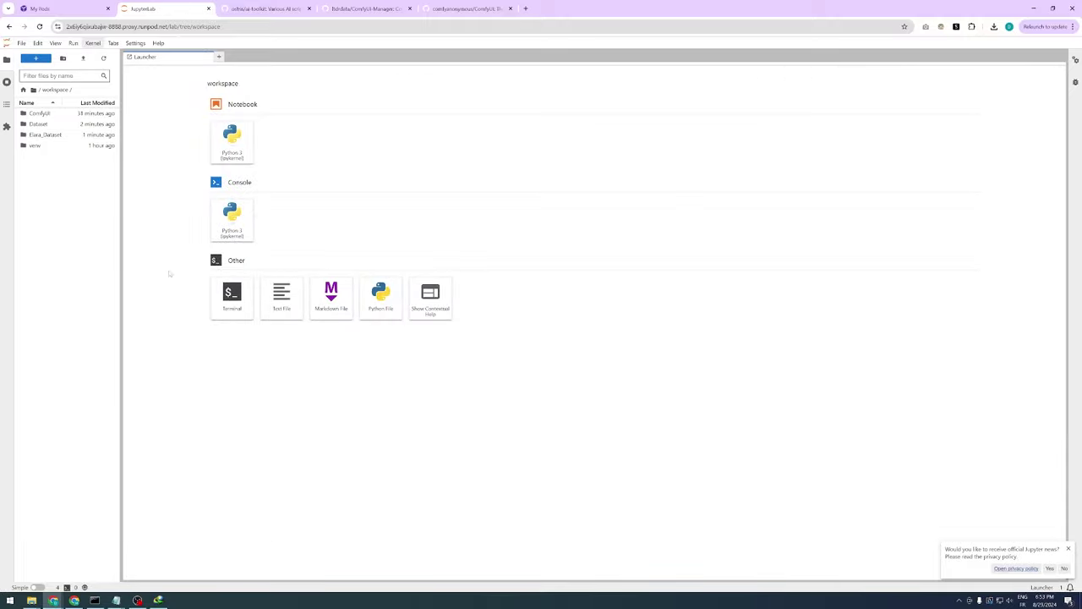
pyautogui.click(231, 298)
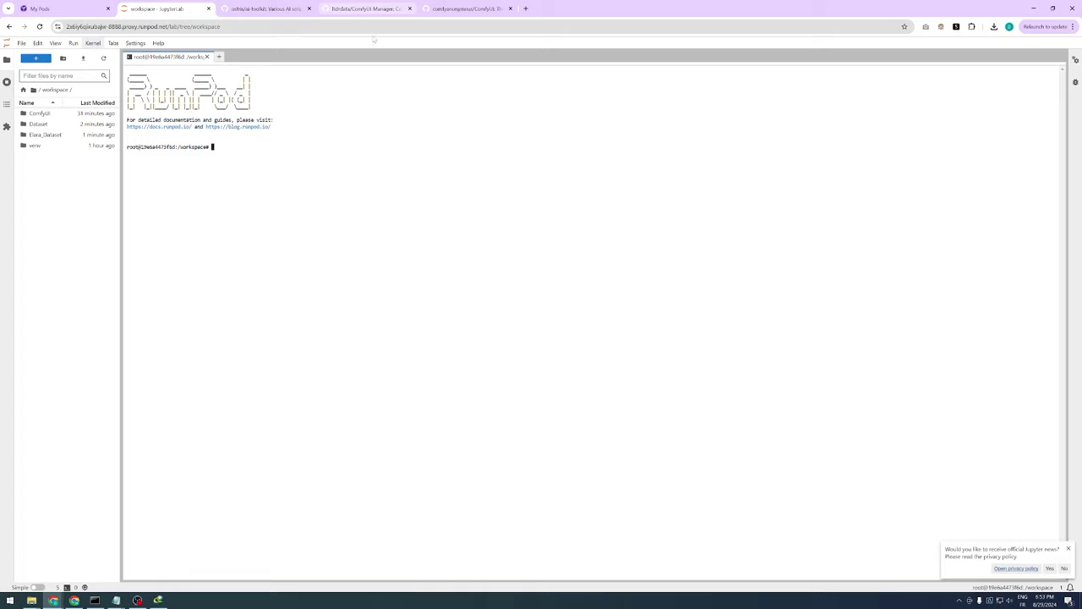
pyautogui.click(268, 8)
# Copy the first seven '1. Setup' command lines from the ai-toolkit README
pyautogui.scroll(20, 688, 268)
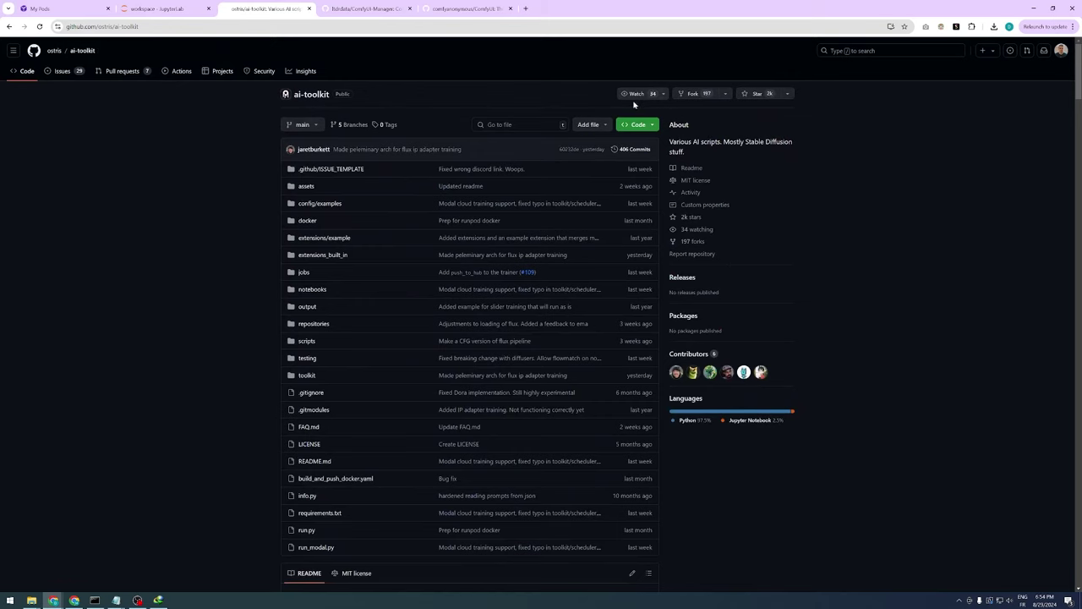
pyautogui.scroll(-3, 918, 194)
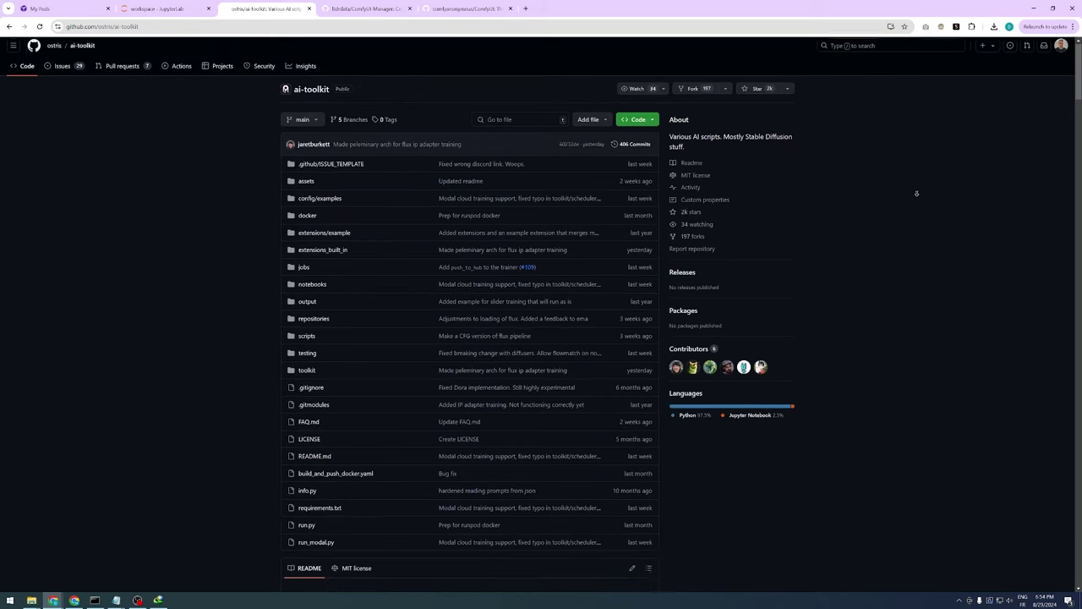
pyautogui.scroll(-10, 926, 247)
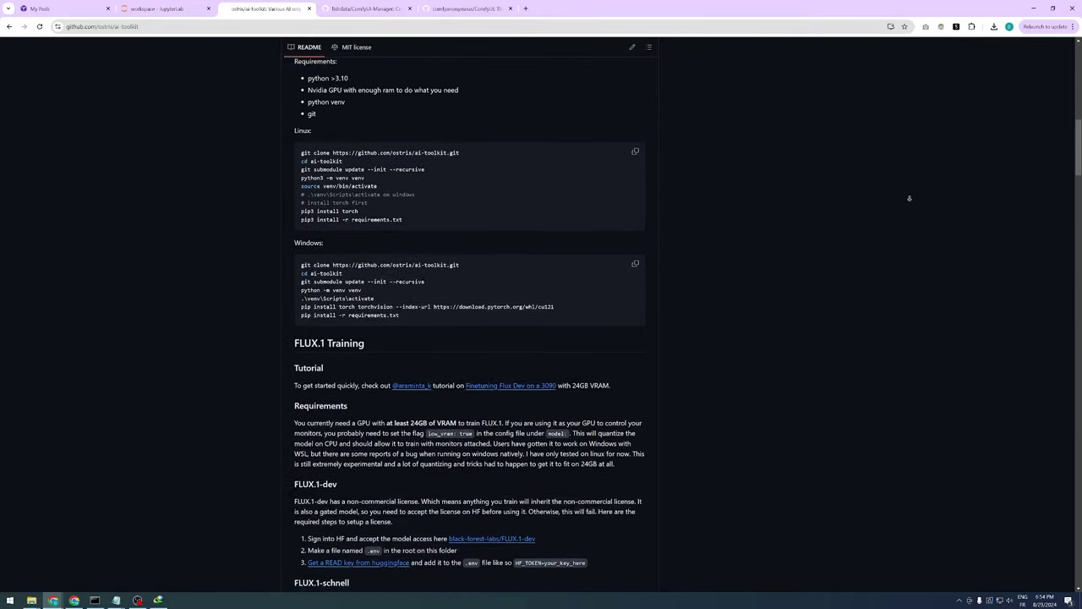
pyautogui.scroll(-11, 900, 221)
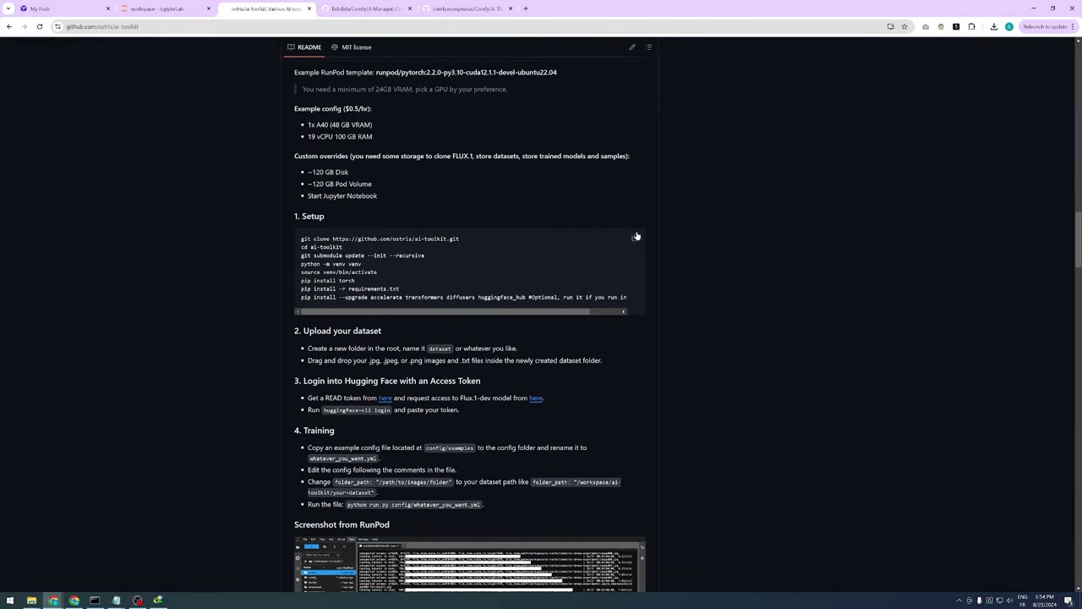
pyautogui.moveTo(301, 239); pyautogui.dragTo(400, 289)
pyautogui.rightClick(358, 264)
pyautogui.click(380, 270)
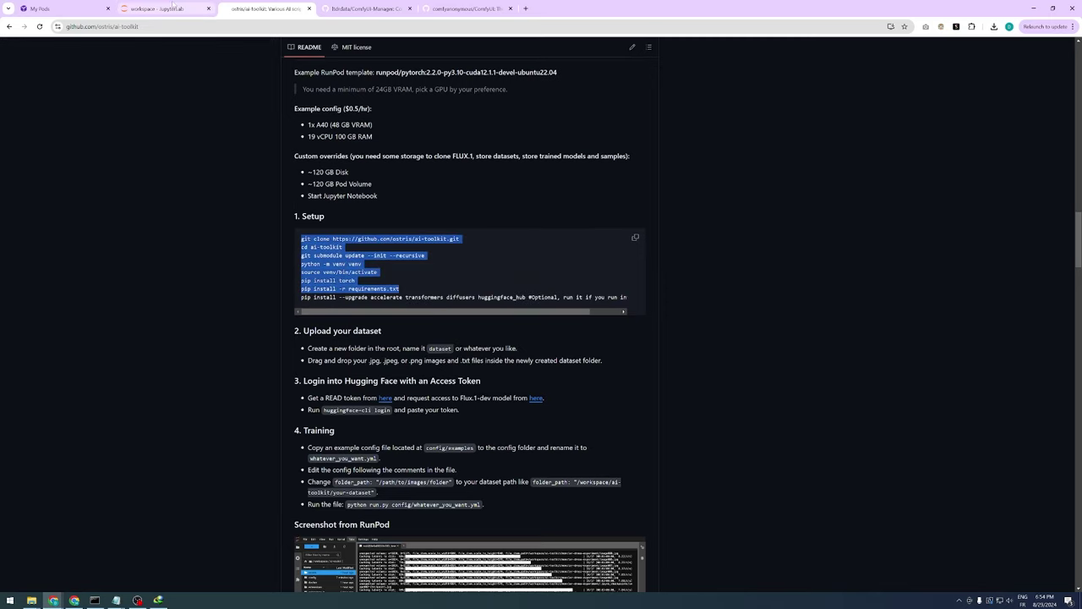
pyautogui.click(166, 9)
# Run the pasted setup commands, git clone through pip install -r requirements.txt, in the terminal
pyautogui.hotkey('ctrl', 'v')
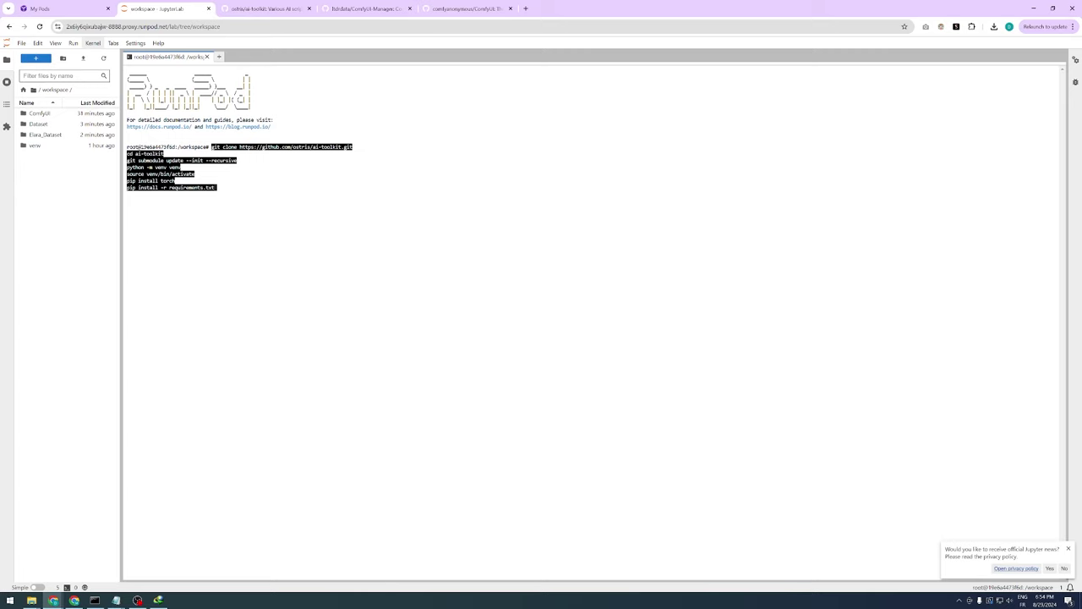
pyautogui.press('Return')
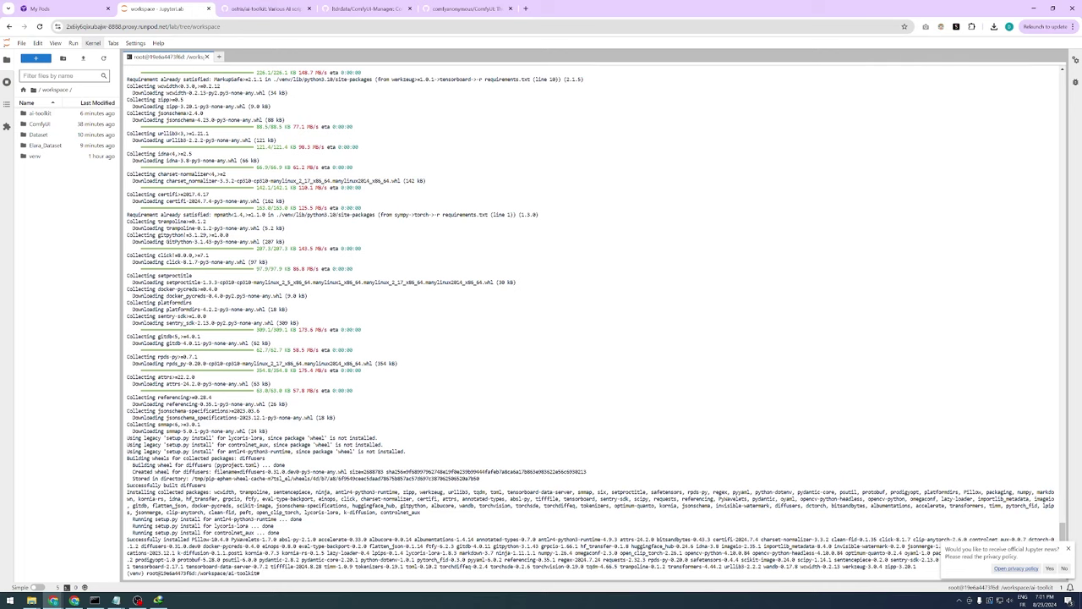
pyautogui.doubleClick(39, 112)
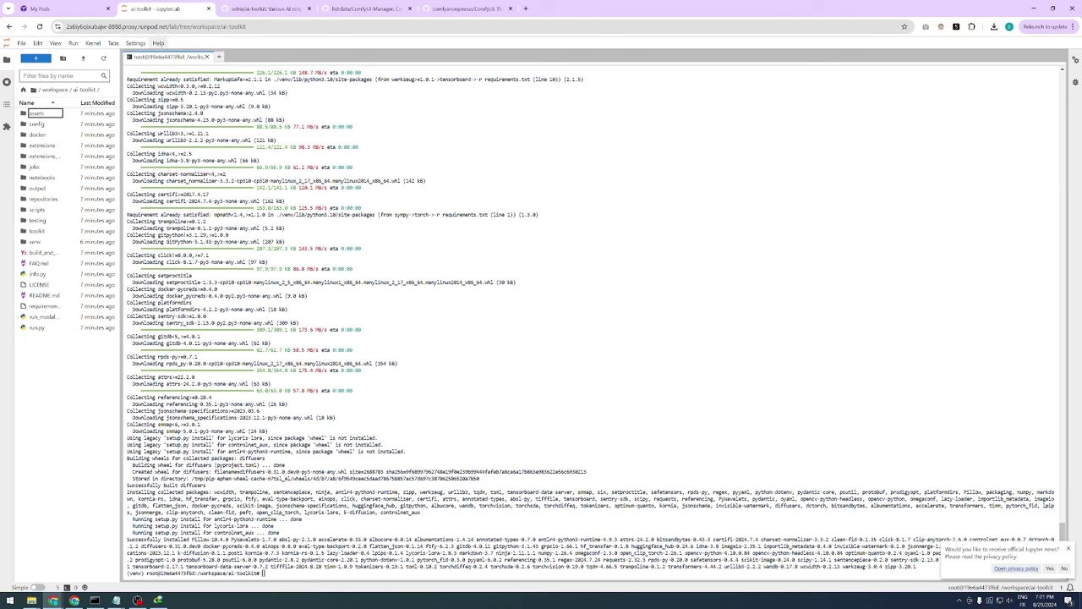
# Create a new file in ai-toolkit, keeping the default name untitled.txt
pyautogui.rightClick(63, 372)
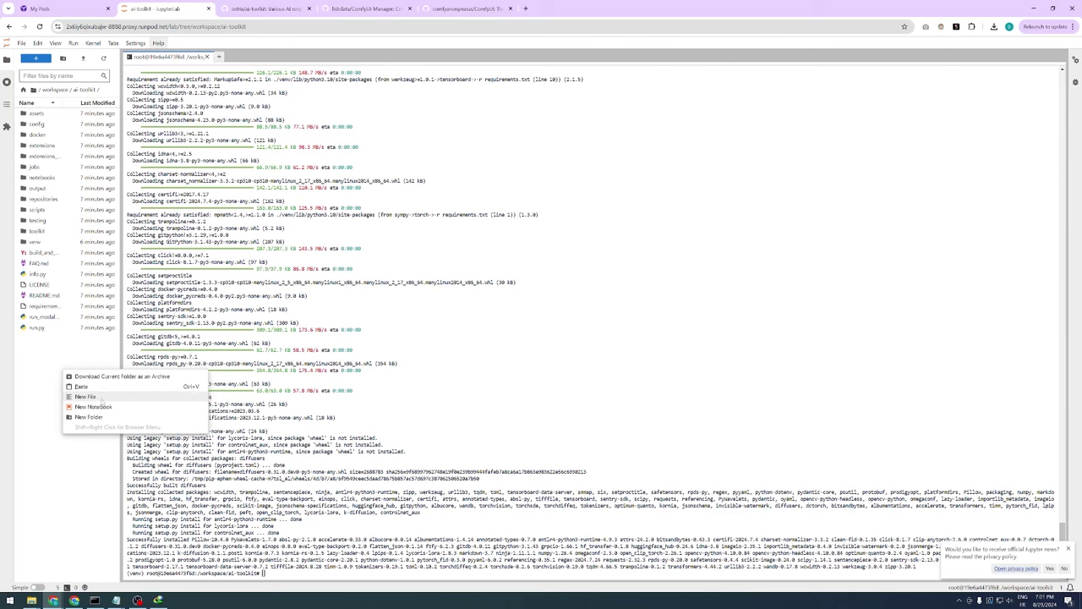
pyautogui.click(101, 397)
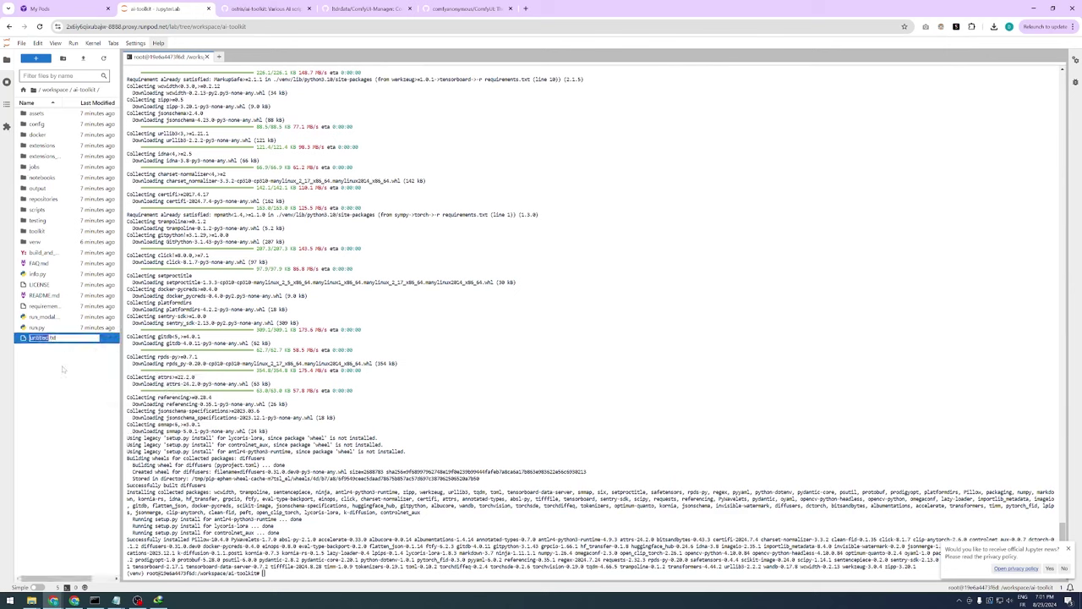
pyautogui.press('Return')
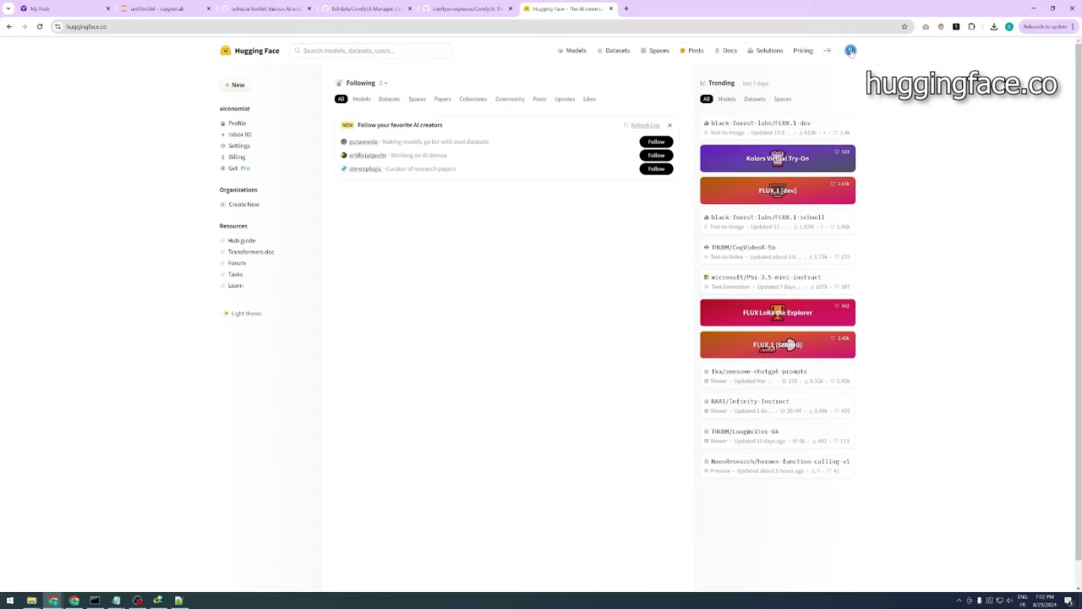
# Create a Read access token named ai-toolkit in Hugging Face's Access Tokens settings
pyautogui.click(850, 50)
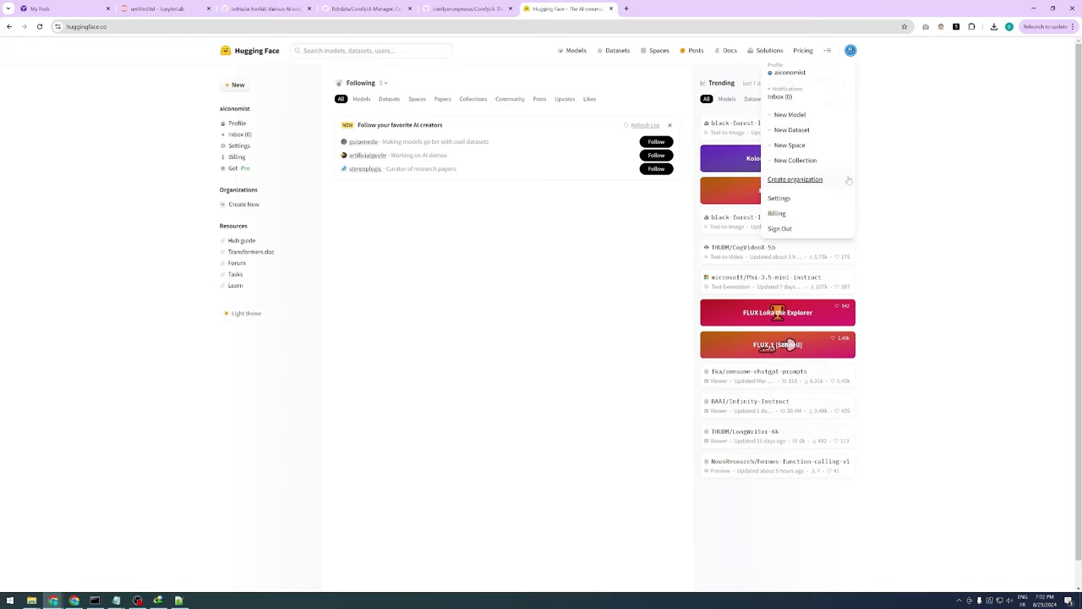
pyautogui.click(809, 199)
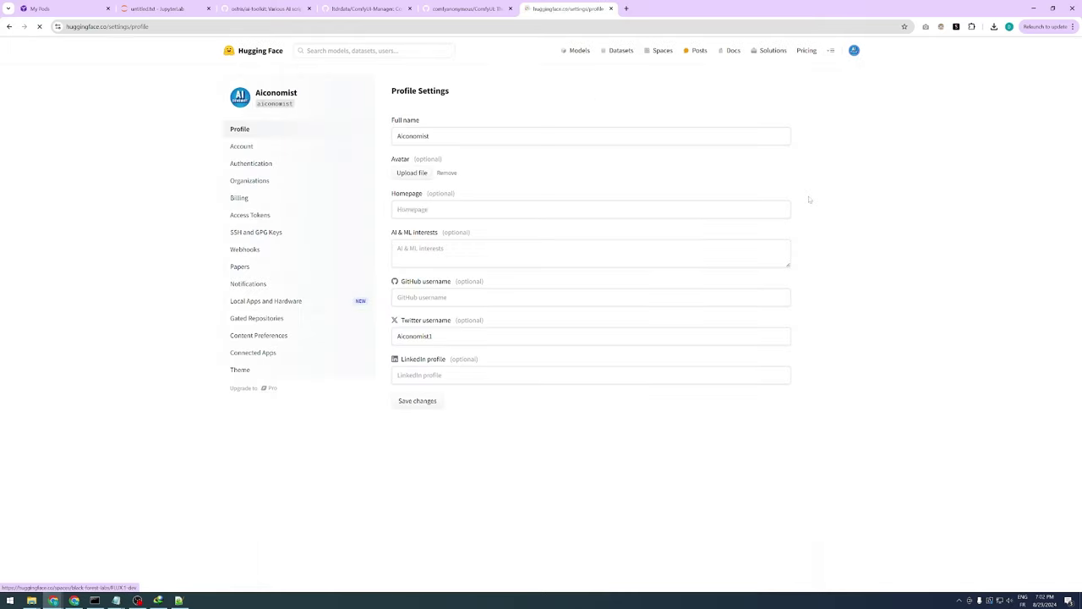
pyautogui.click(274, 216)
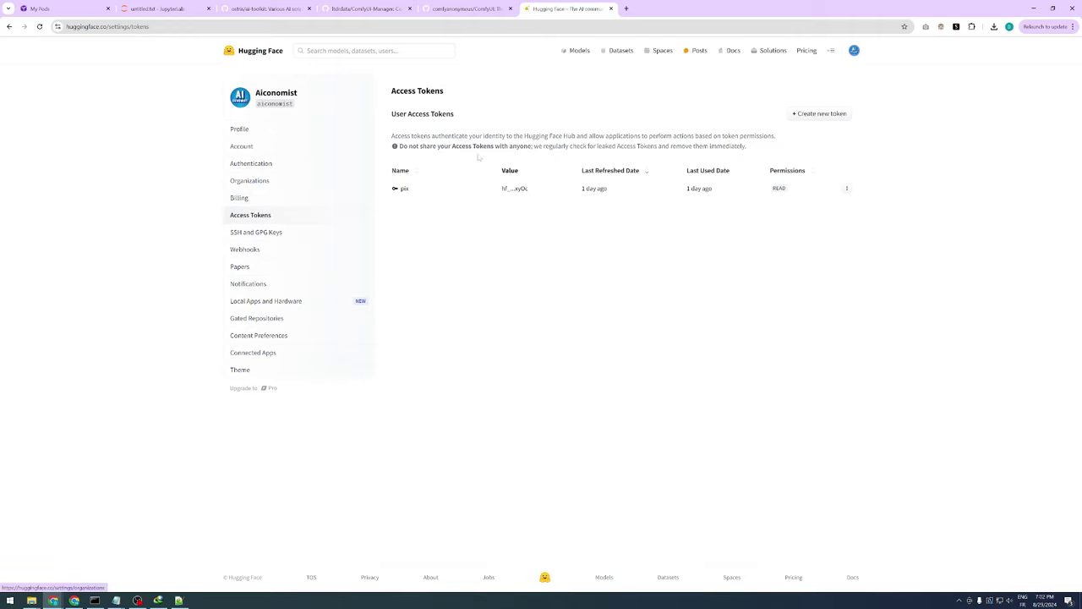
pyautogui.click(818, 113)
pyautogui.click(446, 129)
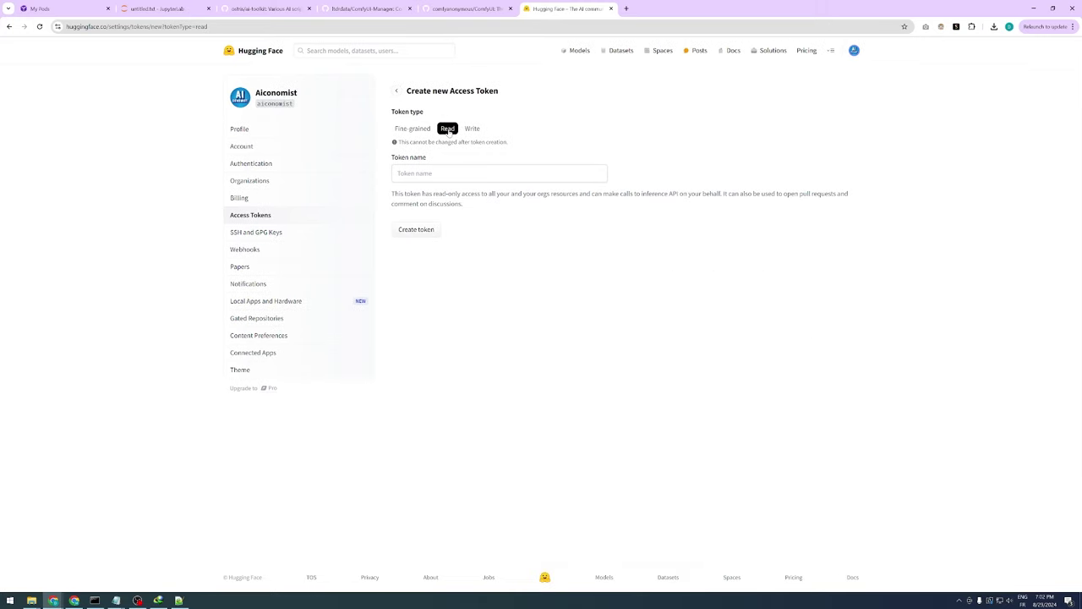
pyautogui.write('ai-toolkit')
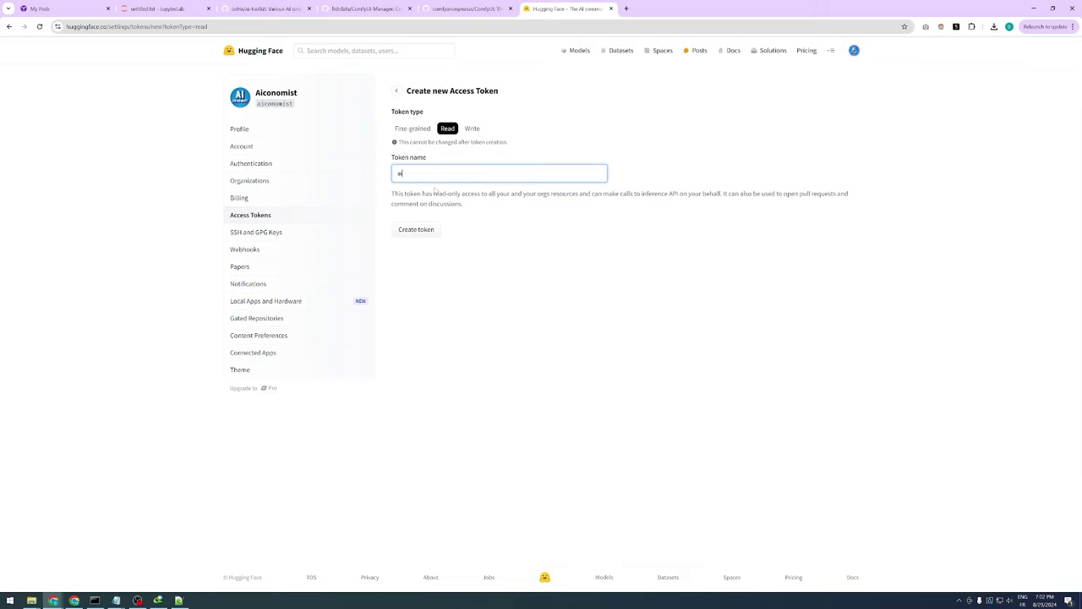
pyautogui.click(422, 234)
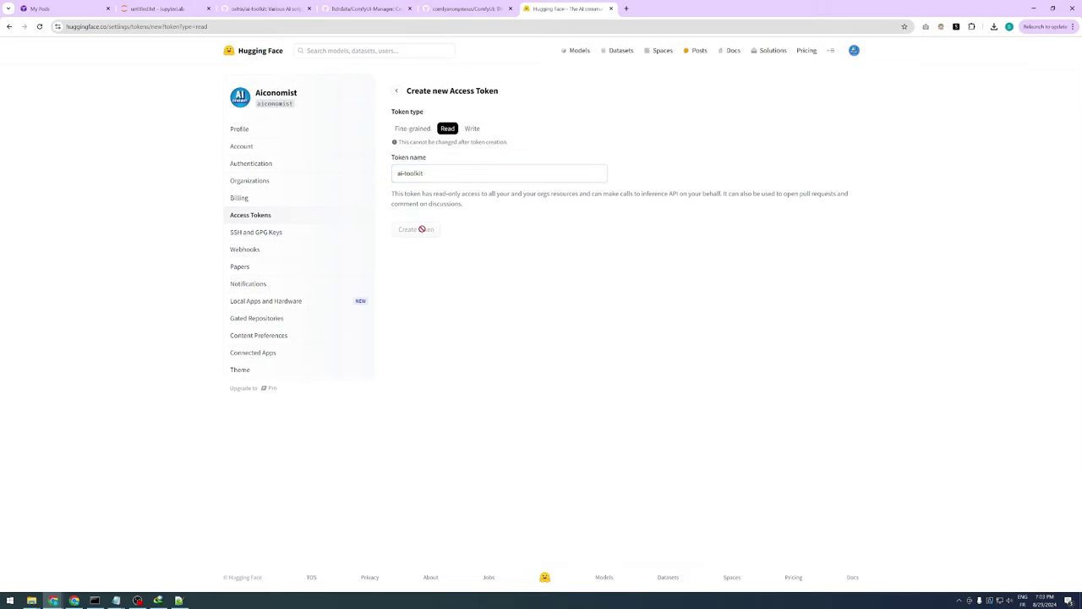
# Copy the new token value and paste it after HF_TOKEN= in untitled.txt
pyautogui.click(635, 161)
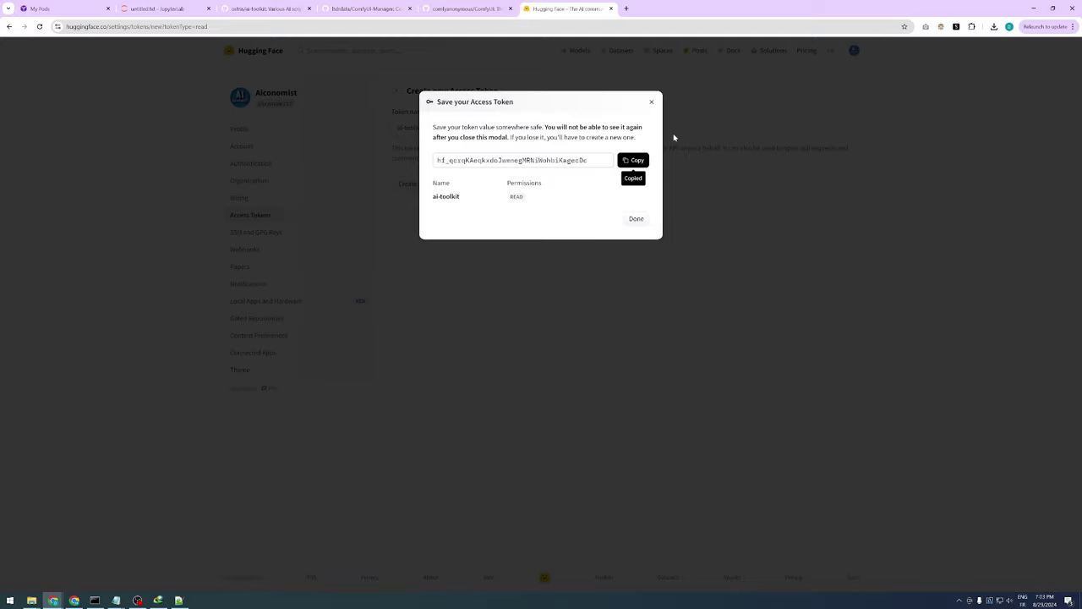
pyautogui.hotkey('ctrl', '2')
pyautogui.hotkey('ctrl', 'v')
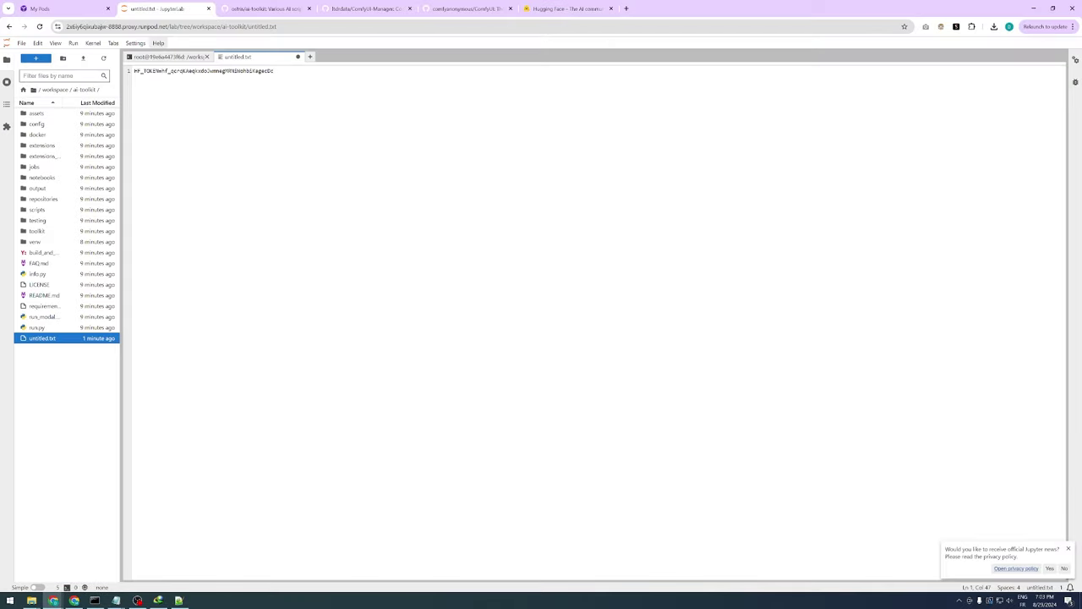
# Save the token file, then rename untitled.txt to .env with mv untitled.txt .env in a new terminal
pyautogui.hotkey('ctrl', 's')
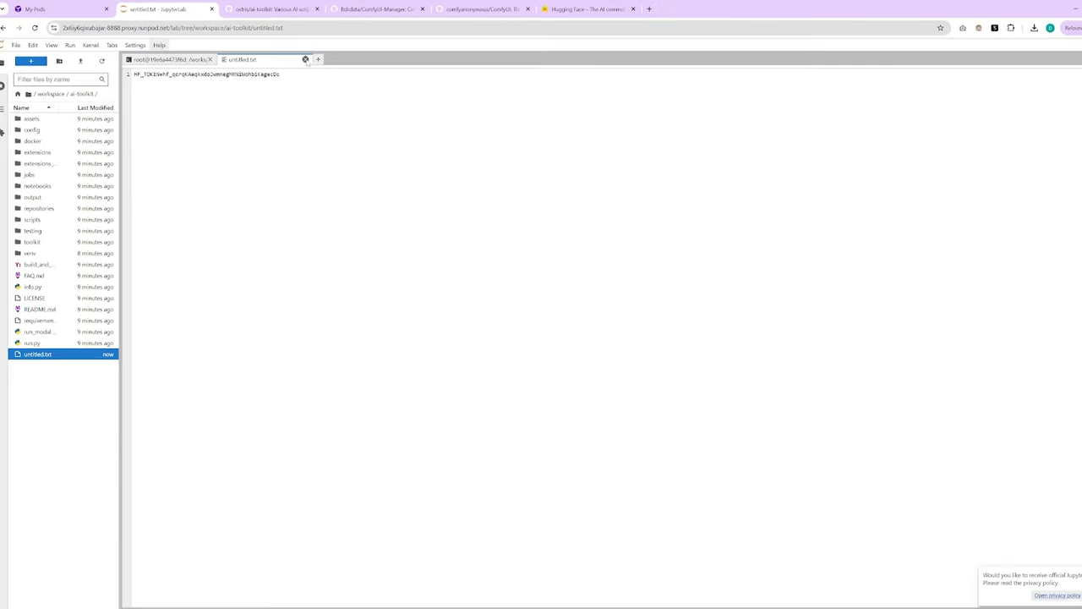
pyautogui.click(298, 57)
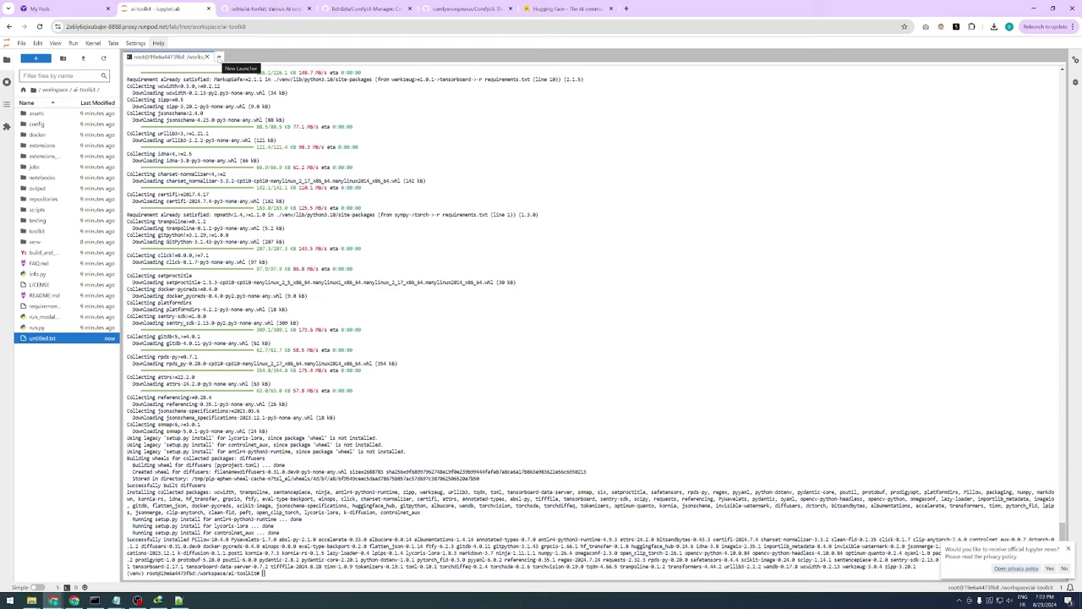
pyautogui.click(218, 57)
pyautogui.click(233, 302)
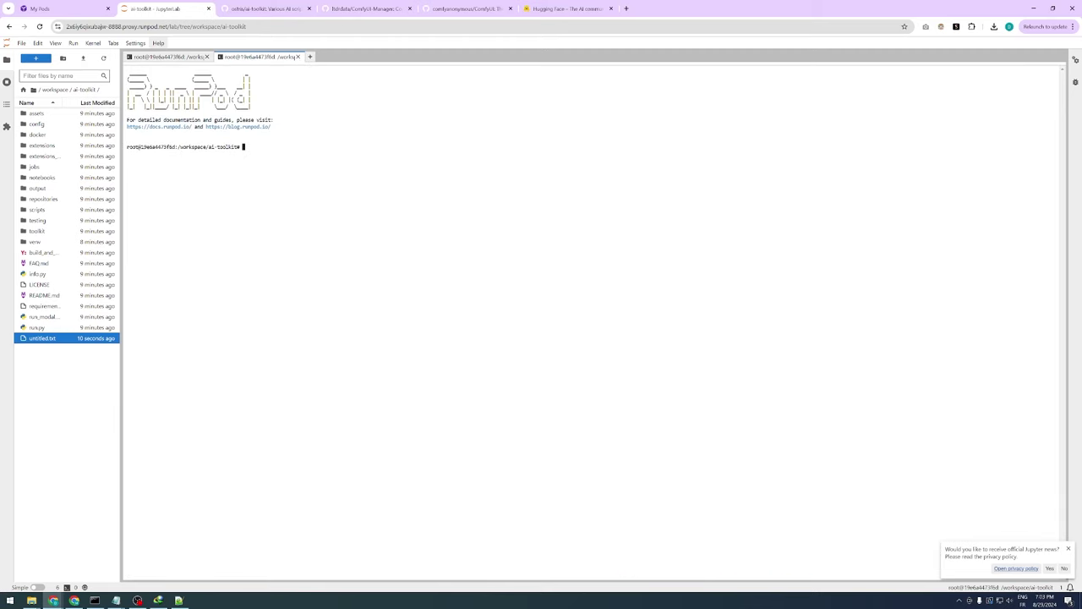
pyautogui.write('mv ')
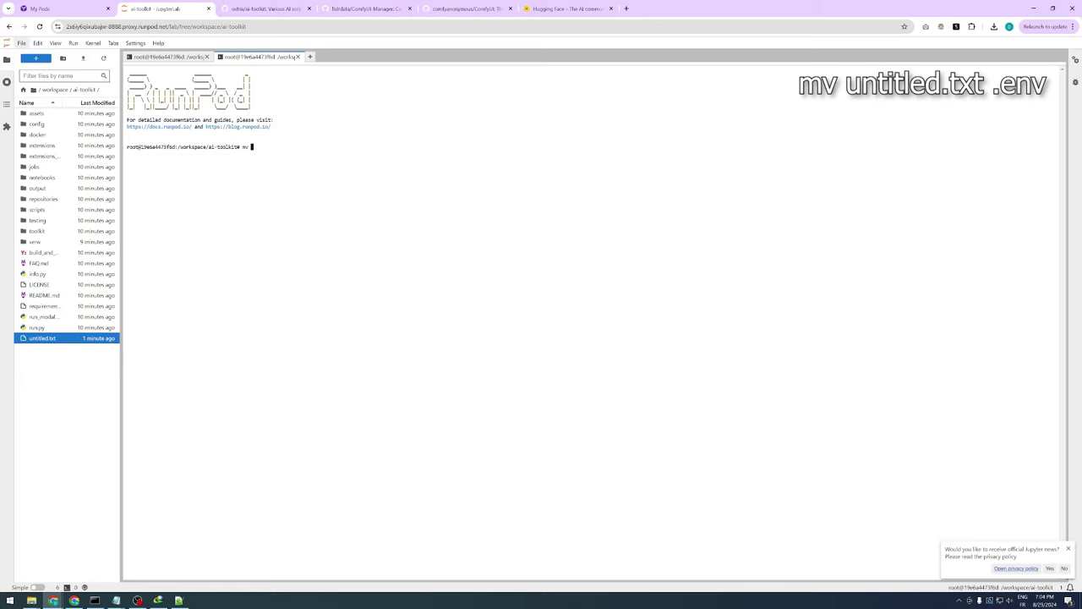
pyautogui.write('u')
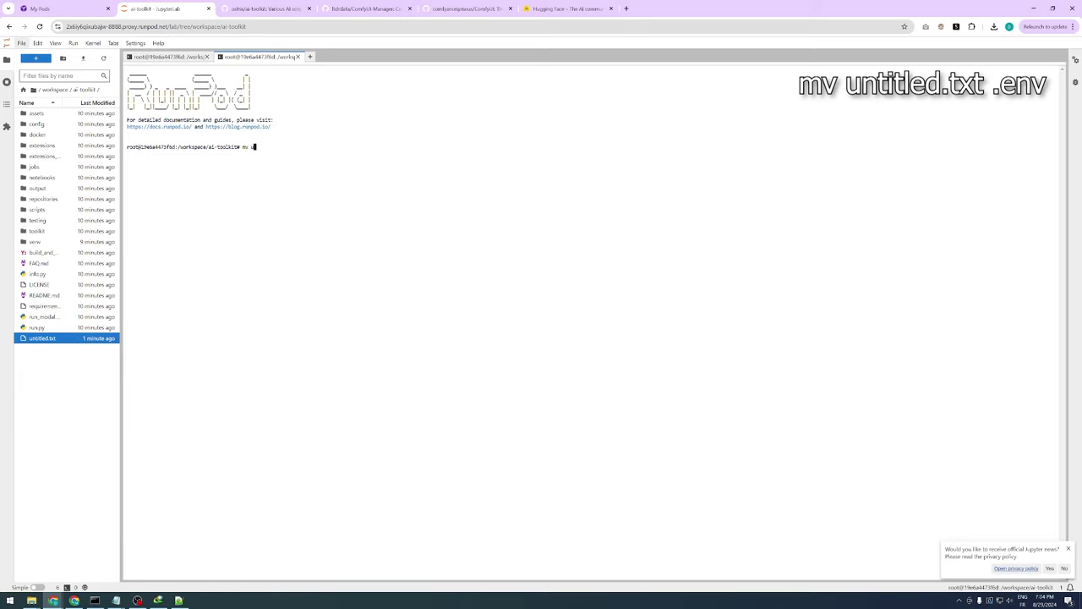
pyautogui.write('ntitled.txt .env')
pyautogui.press('Return')
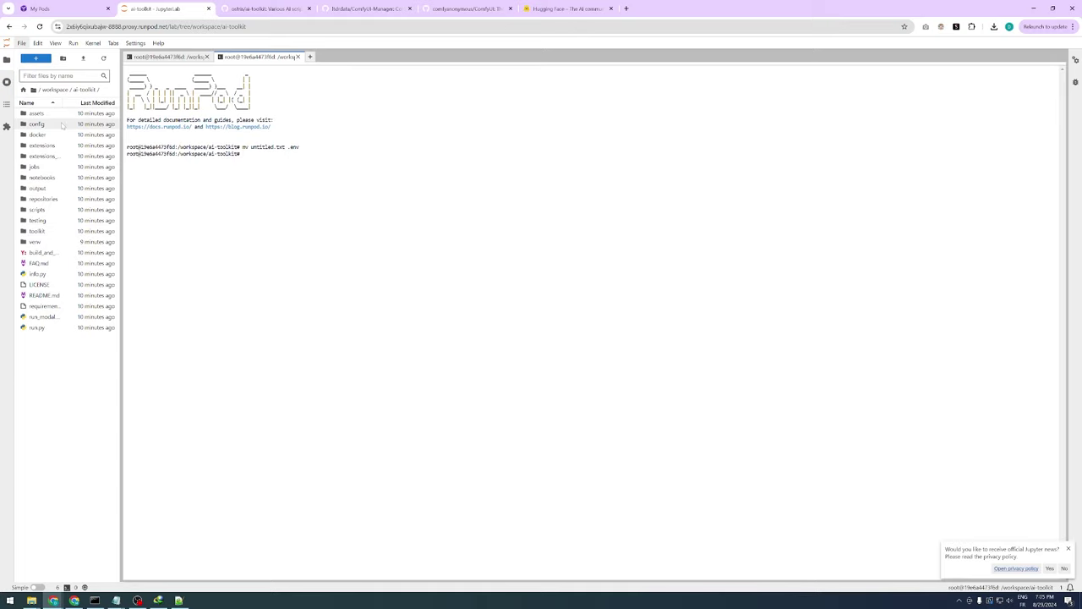
pyautogui.doubleClick(62, 124)
# Open config/examples/train_lora_flux_24gb.yaml and rename the job to Flora-Ravenna-Flux-Lora-V1
pyautogui.doubleClick(68, 113)
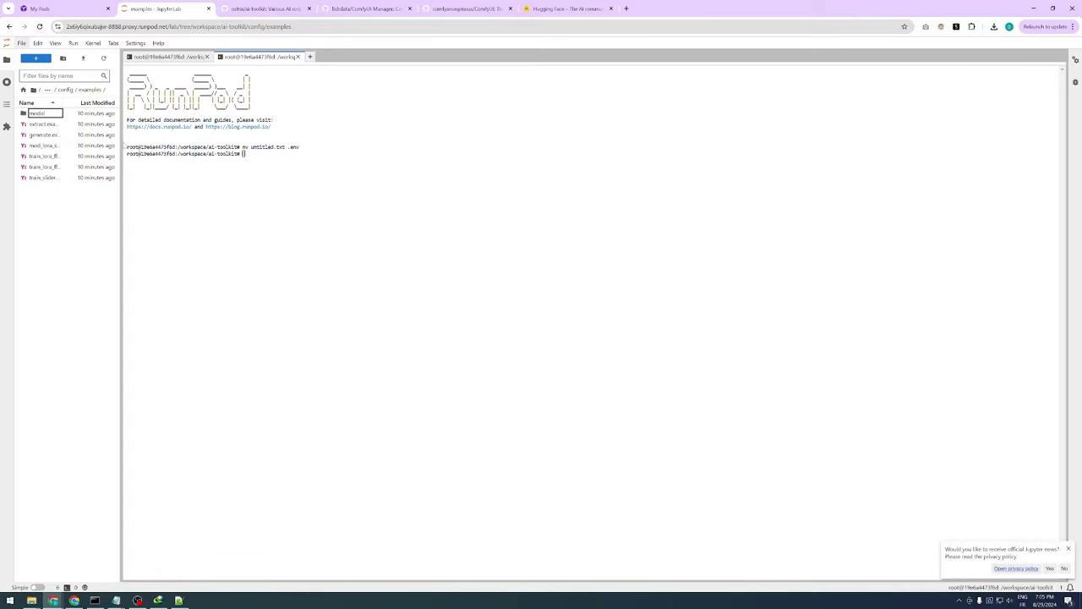
pyautogui.moveTo(122, 147); pyautogui.dragTo(179, 158)
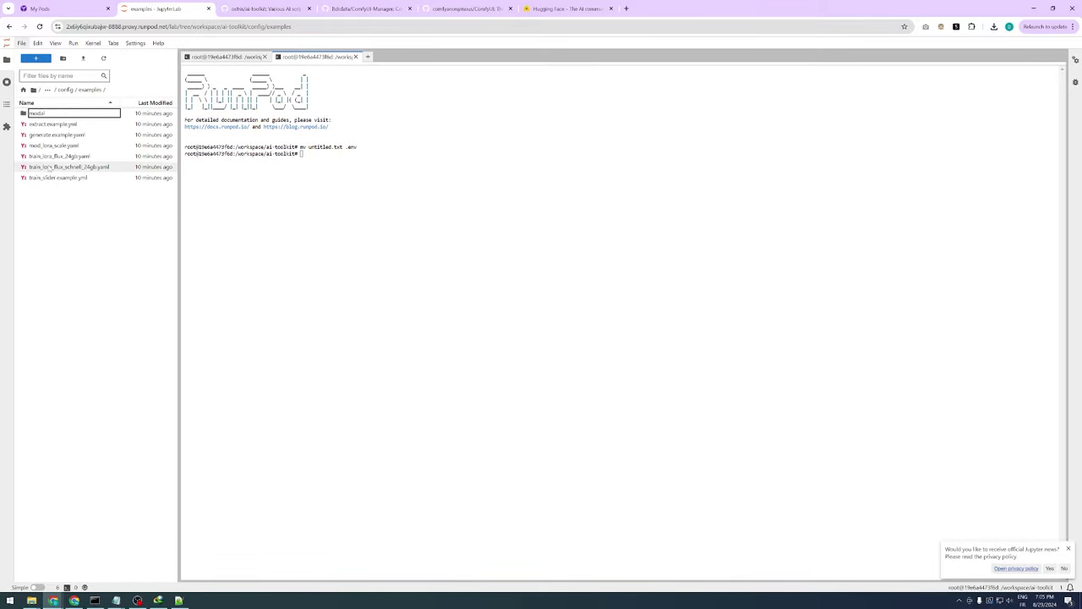
pyautogui.click(63, 158)
pyautogui.doubleClick(64, 157)
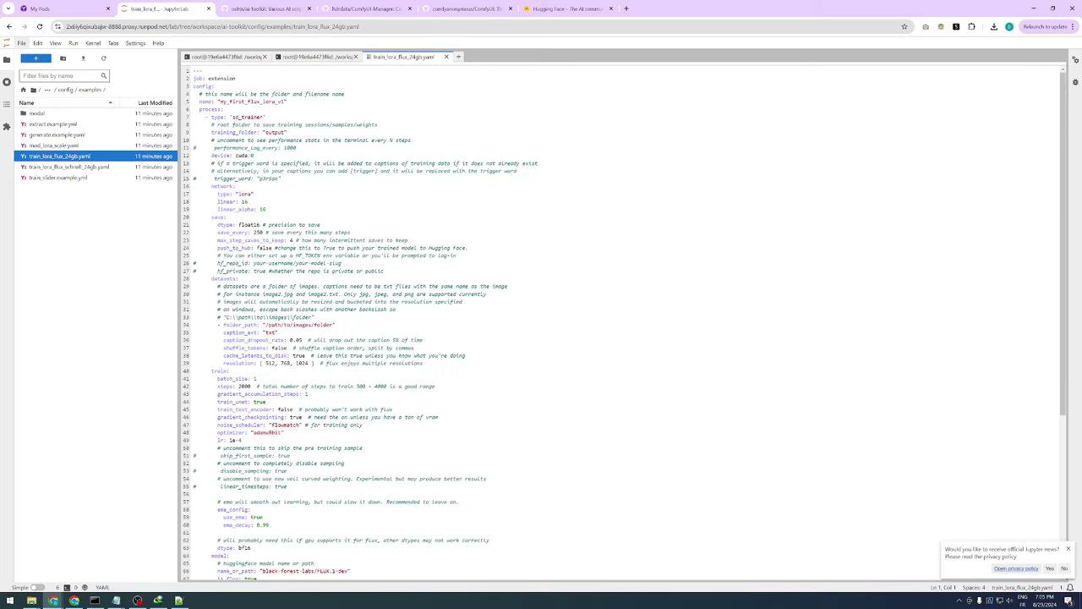
pyautogui.moveTo(284, 102); pyautogui.dragTo(222, 102)
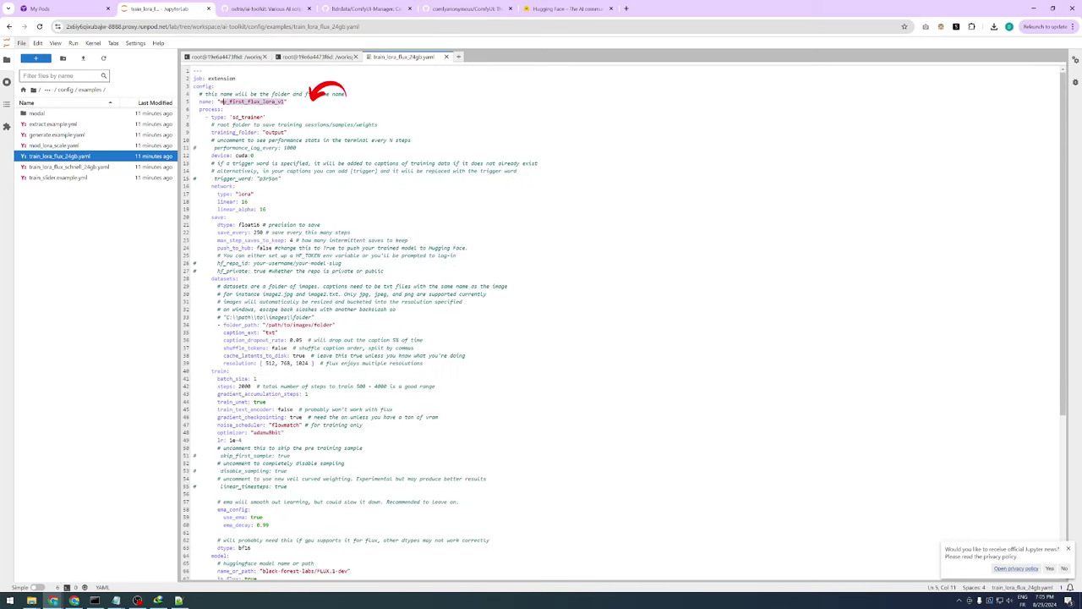
pyautogui.write('Flora-Ravenna-Flux-Lora-V1')
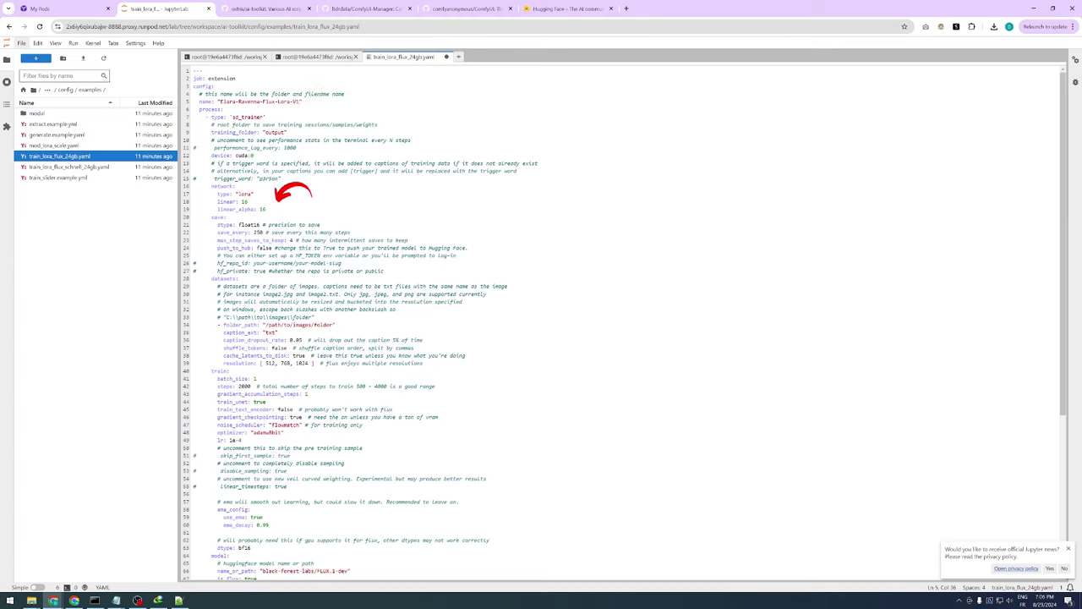
# Set linear and linear_alpha to 32, and uncomment trigger_word with the value Elara
pyautogui.doubleClick(244, 202)
pyautogui.write('32')
pyautogui.doubleClick(263, 209)
pyautogui.write('32')
pyautogui.click(193, 179)
pyautogui.press('Delete')
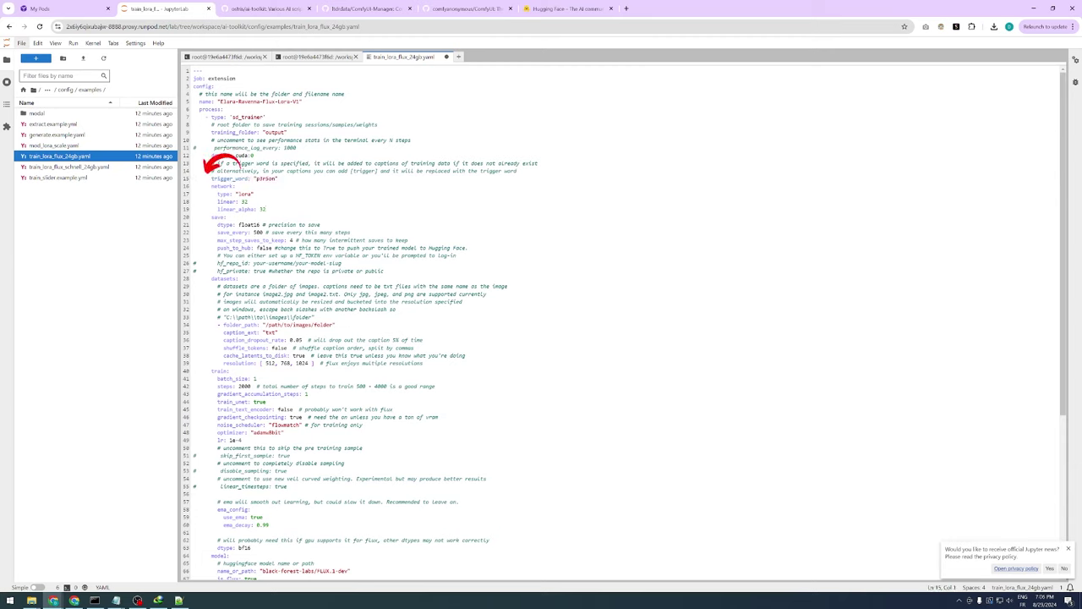
pyautogui.doubleClick(266, 179)
pyautogui.write('Ela')
pyautogui.write('r')
pyautogui.write('a')
pyautogui.scroll(-3, 508, 321)
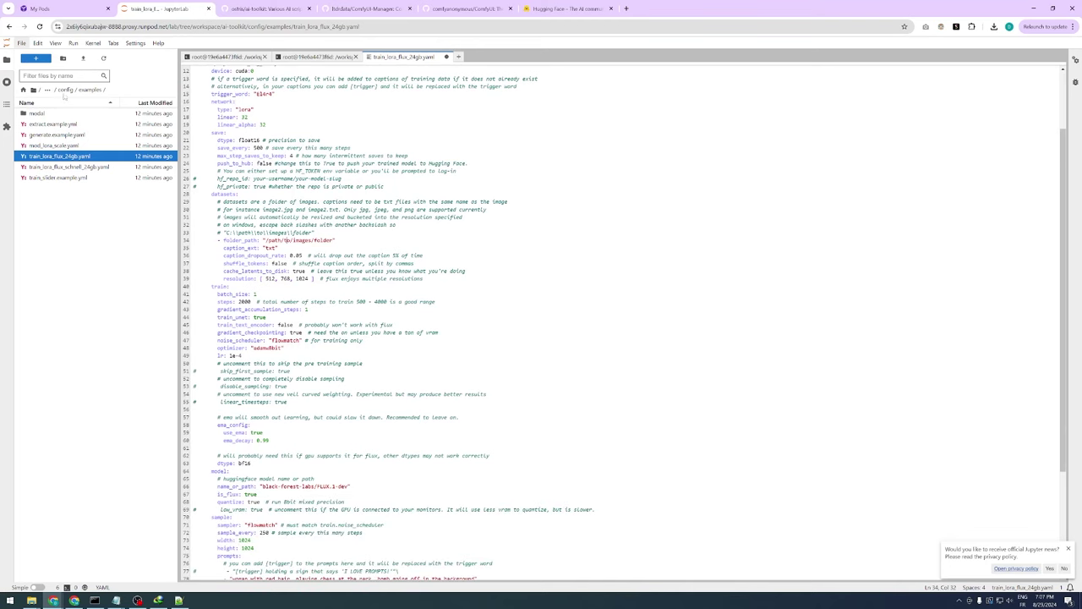
# Set folder_path to /workspace/Elara_Dataset using the folder's copied path
pyautogui.click(62, 89)
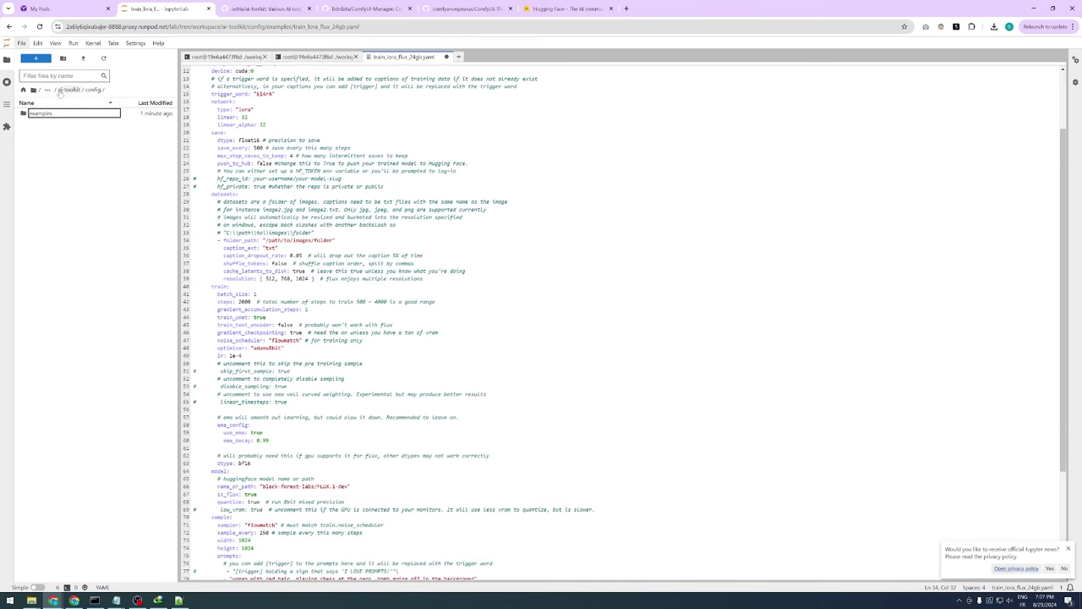
pyautogui.click(58, 90)
pyautogui.click(56, 90)
pyautogui.click(95, 145)
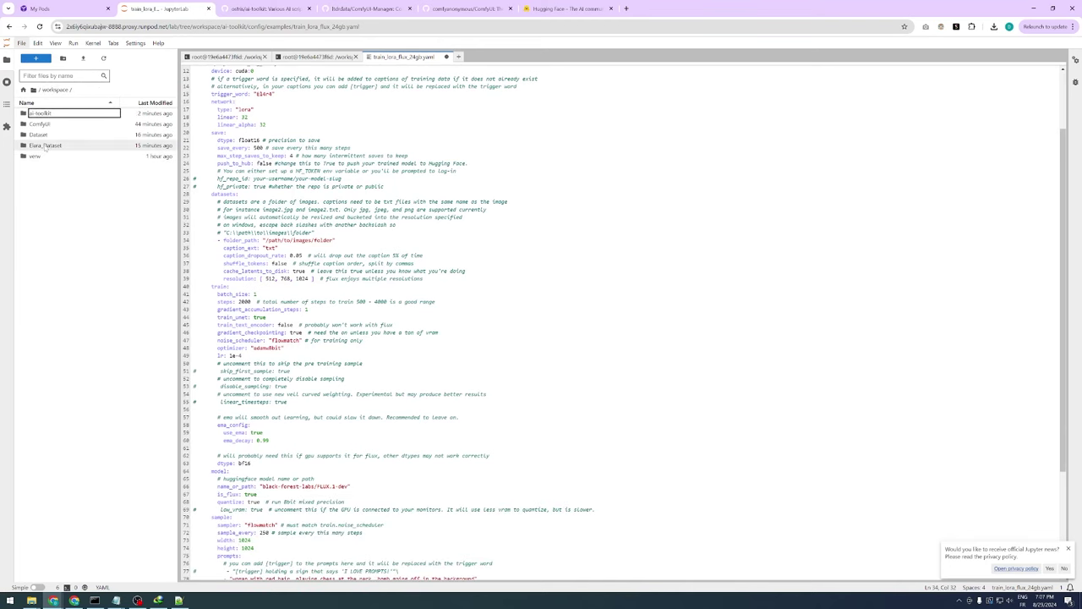
pyautogui.click(95, 146)
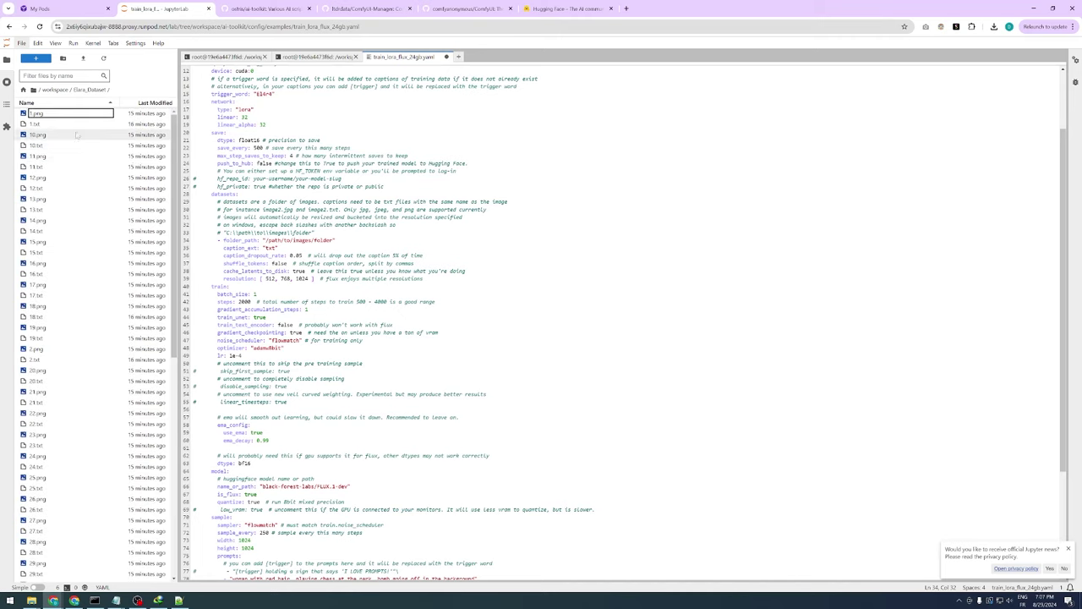
pyautogui.click(63, 90)
pyautogui.rightClick(58, 146)
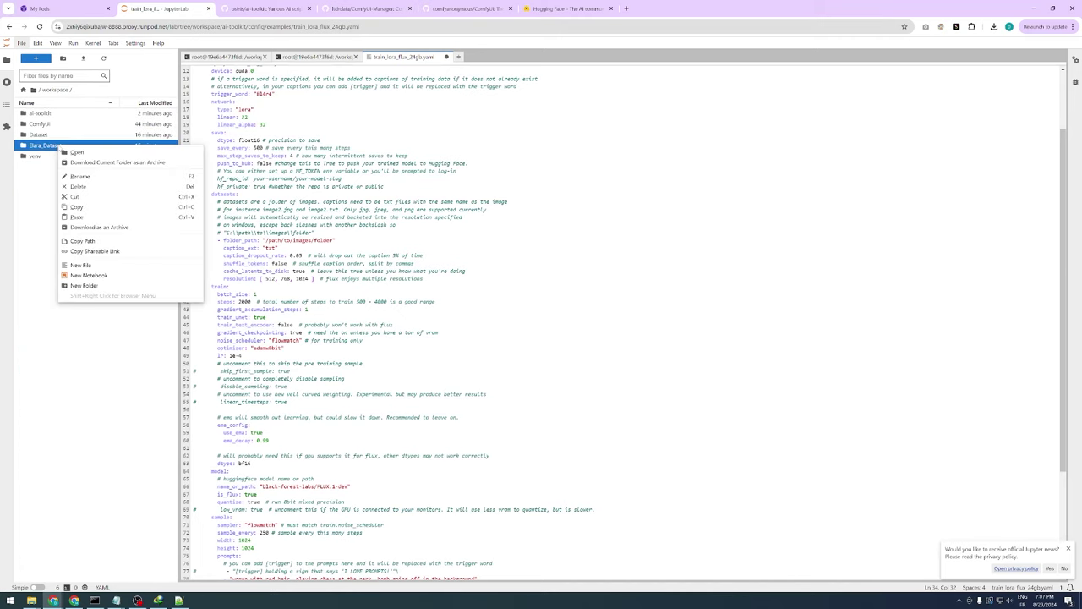
pyautogui.click(83, 241)
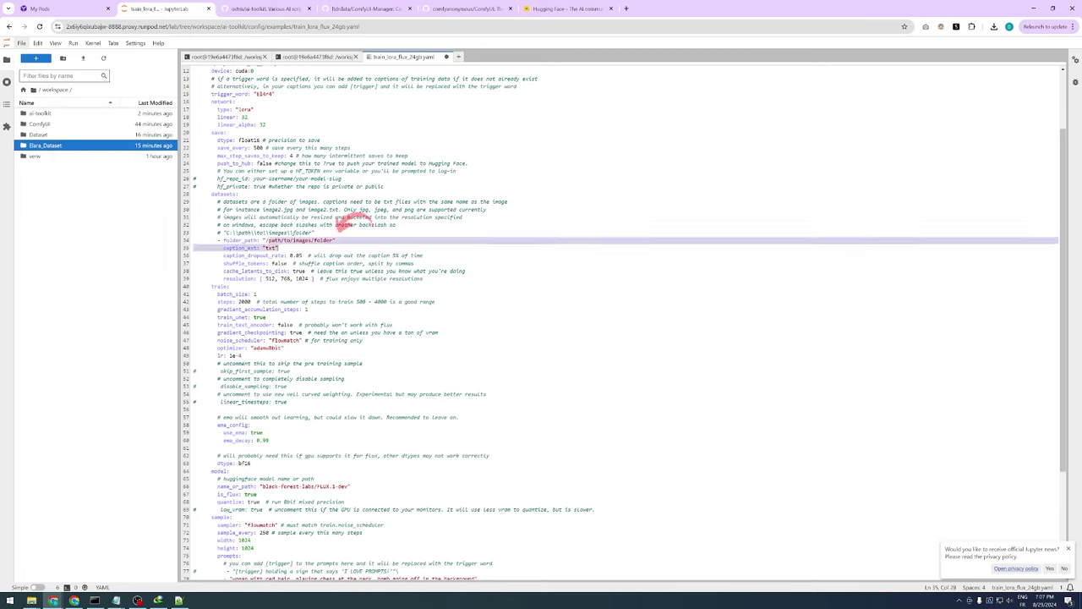
pyautogui.moveTo(269, 241); pyautogui.dragTo(333, 241)
pyautogui.write('workspace/Elara_Dataset')
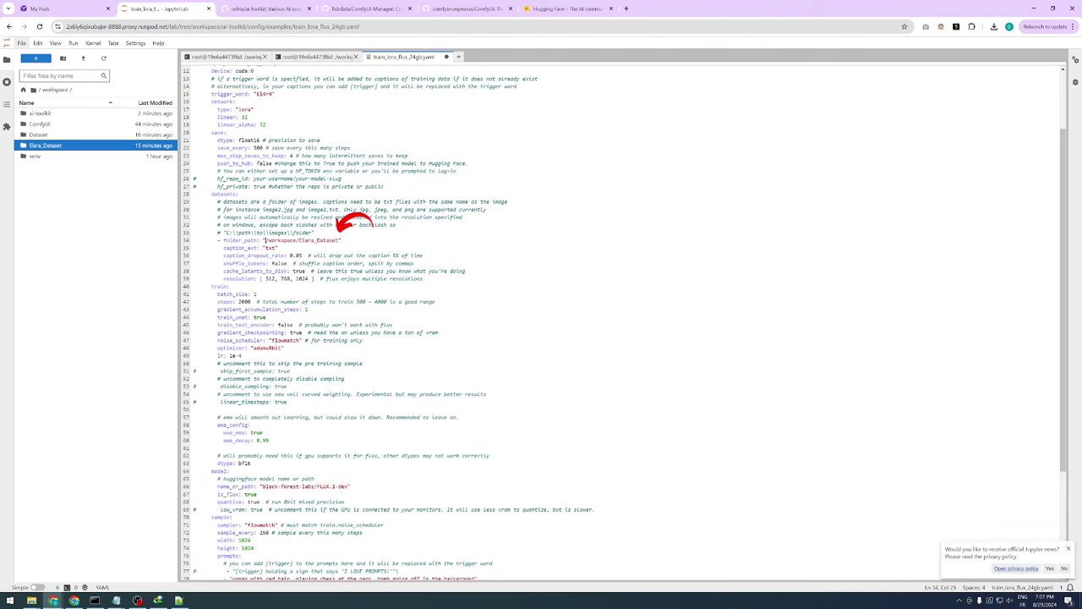
pyautogui.write('/')
pyautogui.click(300, 241)
# Change the training steps from 2000 to 3000
pyautogui.scroll(-2, 542, 321)
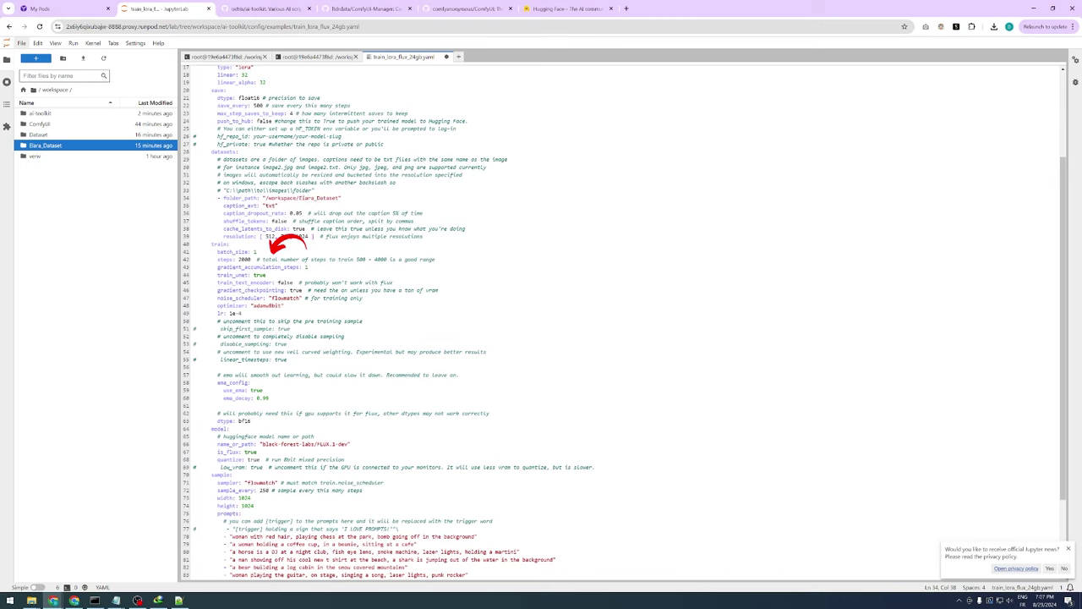
pyautogui.moveTo(355, 259); pyautogui.dragTo(392, 259)
pyautogui.click(362, 260)
pyautogui.doubleClick(244, 260)
pyautogui.write('3000')
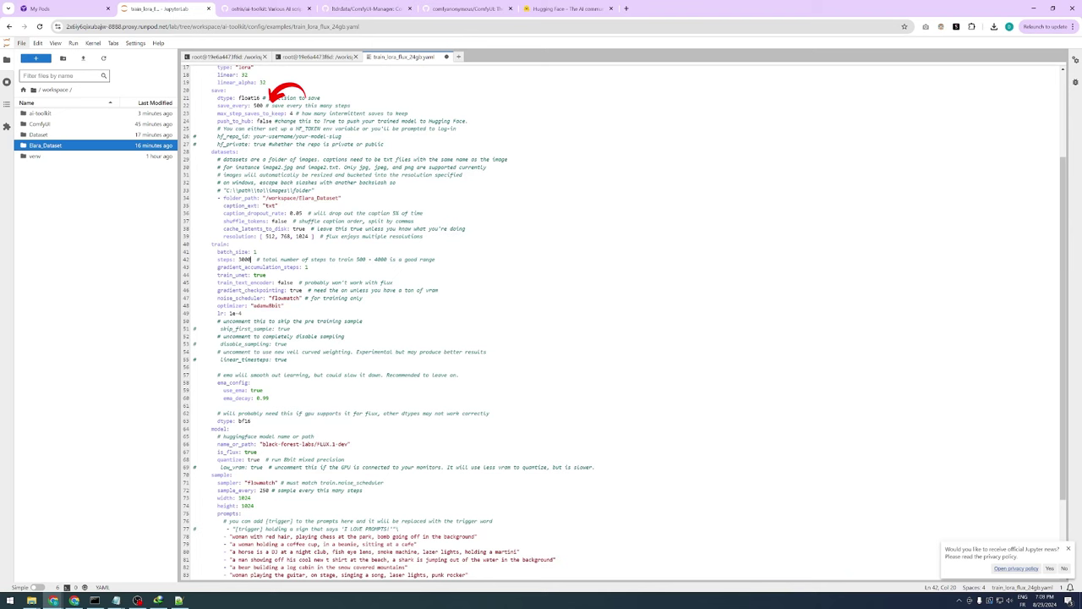
# Delete the extra sample prompts, leaving only two
pyautogui.scroll(-5, 626, 321)
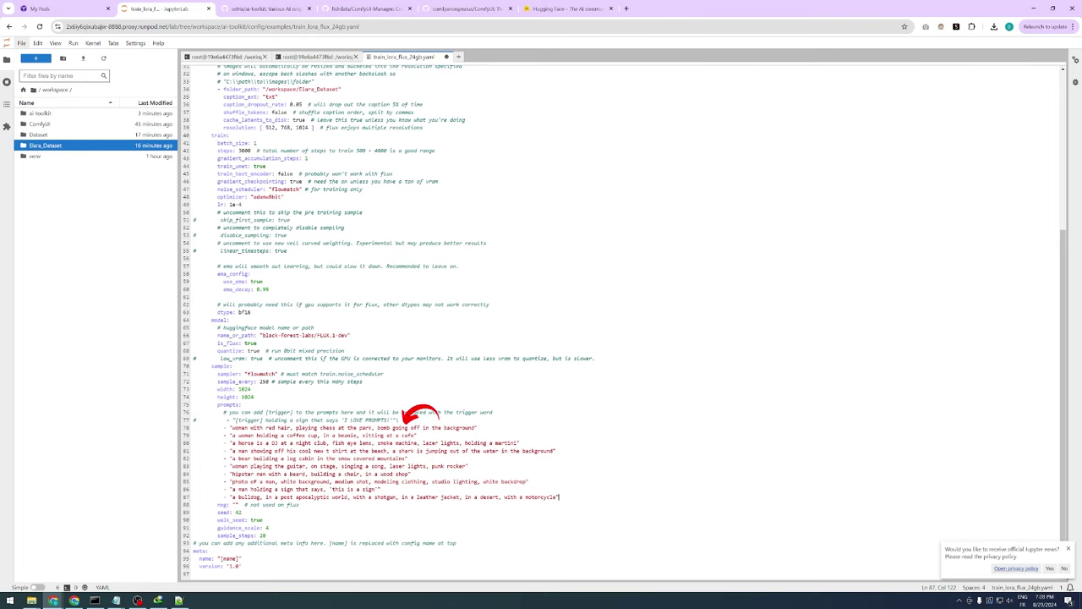
pyautogui.moveTo(559, 498); pyautogui.dragTo(160, 446)
pyautogui.press('Delete')
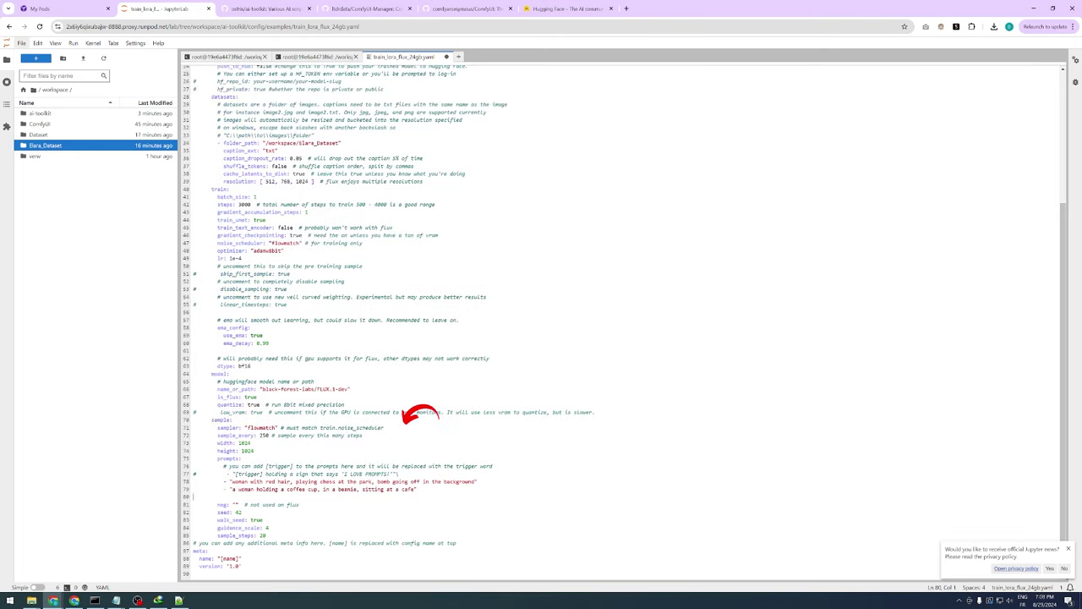
pyautogui.press('BackSpace')
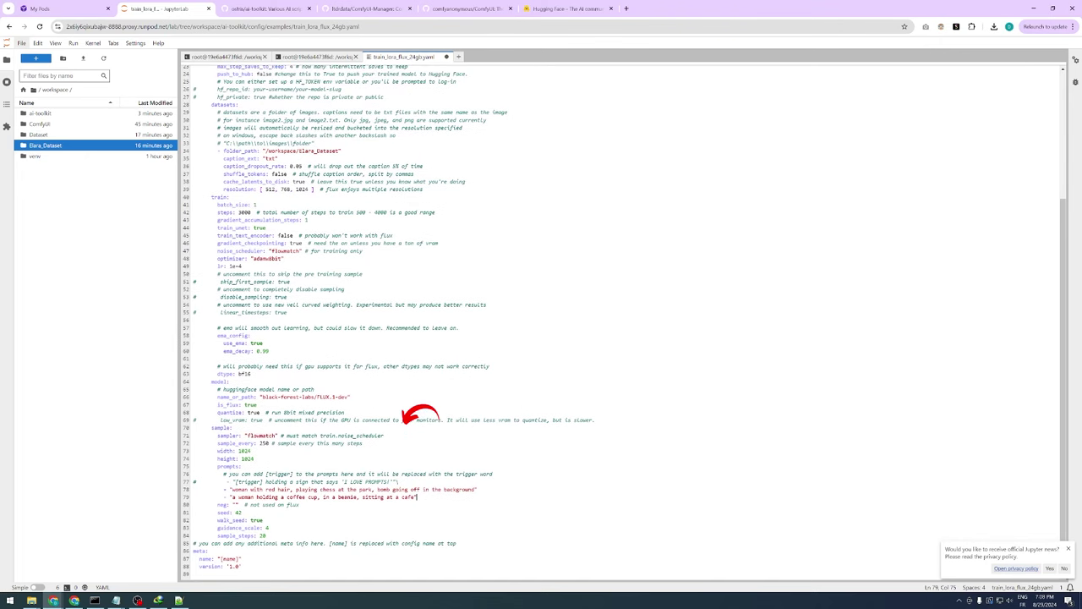
# Replace the first sample prompt with the image 4 caption and insert [trigger] after 'photo of'
pyautogui.click(31, 601)
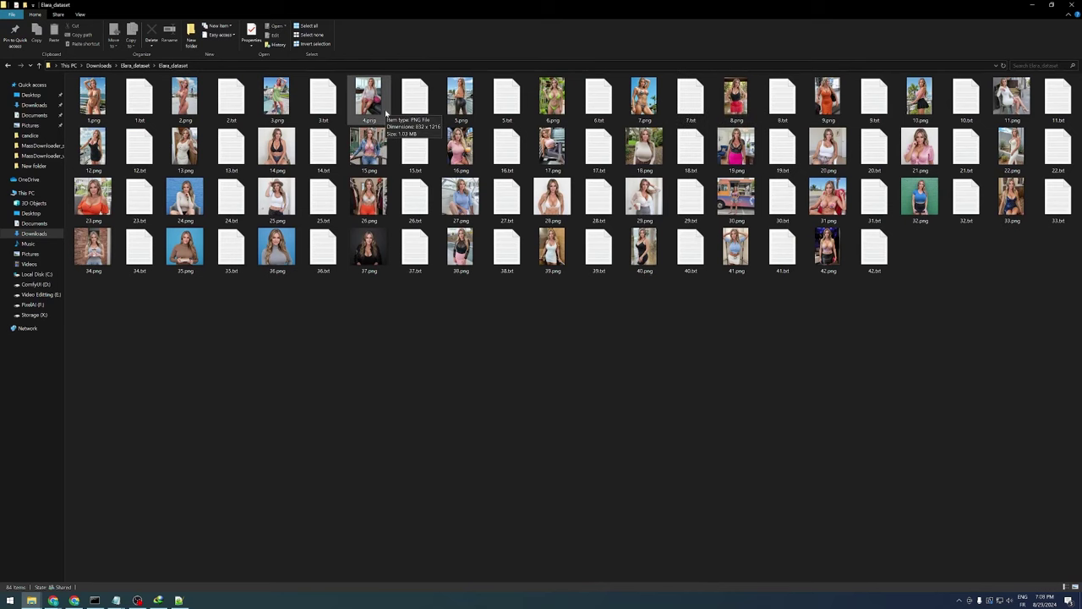
pyautogui.doubleClick(414, 97)
pyautogui.hotkey('ctrl', 'a')
pyautogui.click(1031, 7)
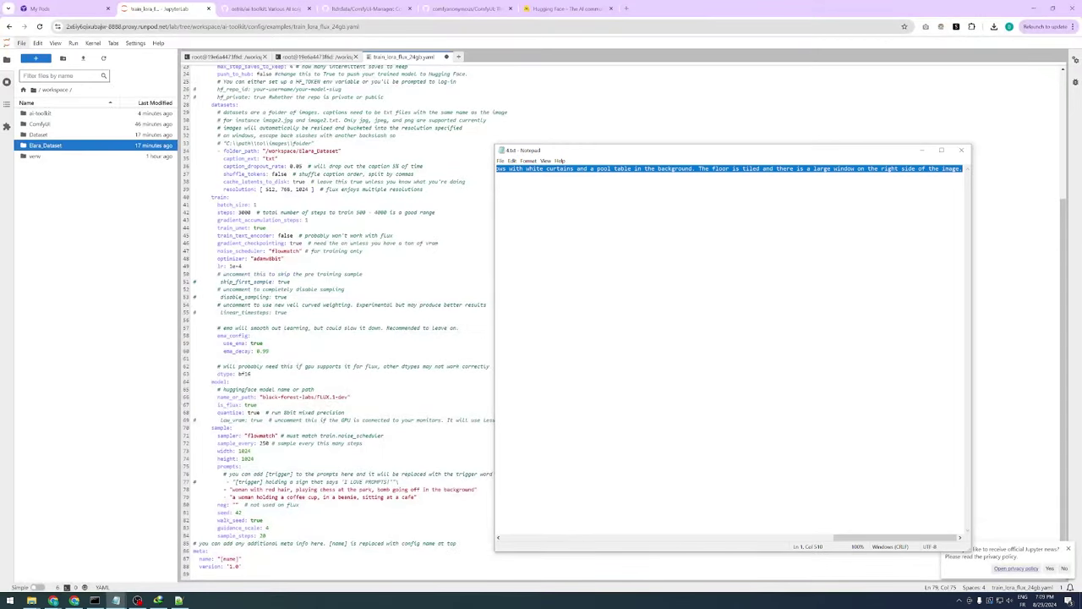
pyautogui.click(254, 481)
pyautogui.moveTo(232, 490); pyautogui.dragTo(469, 490)
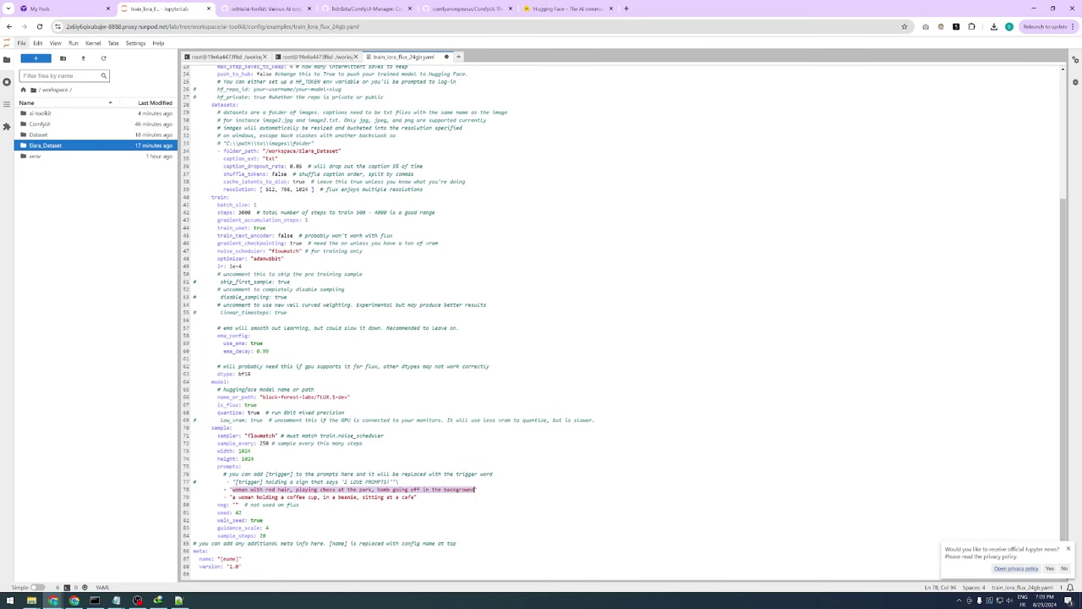
pyautogui.write('instagram photo of a 40 years-old blonde woman sitting on a black leather couch in a living room. She is wearing a white blouse with long sleeves and pink shorts. She has a pink Chanel handbag on her lap and is wearing pink high heels with gold studs. The woman is posing with one hand on her hip and the other resting on the armrest of the couch. The room has large windows with white curtains and a pool table in the background. The floor is tiled and there is a large window on the right side of the image.')
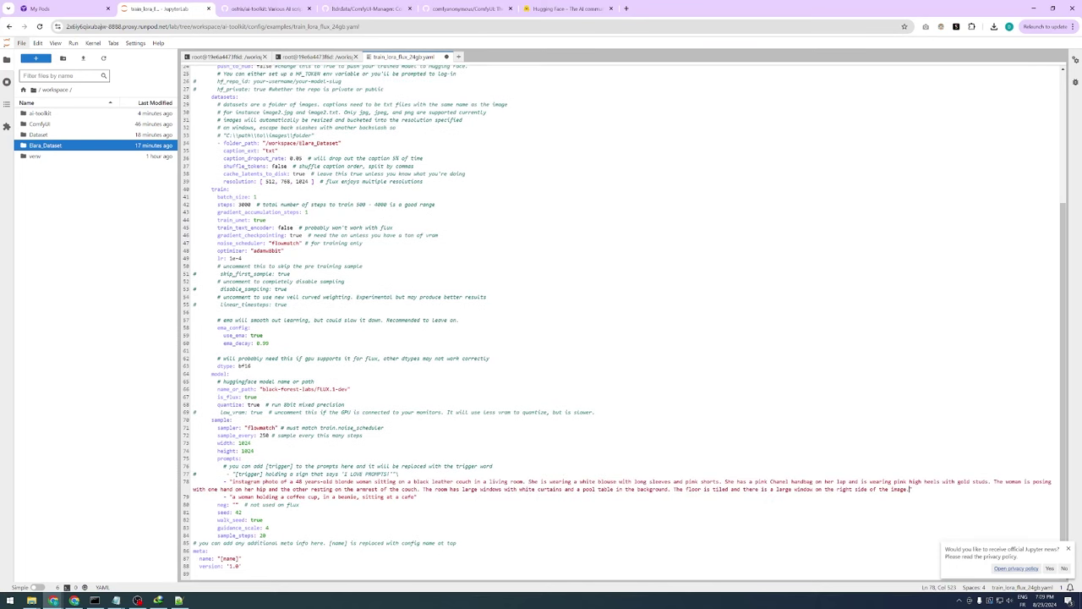
pyautogui.doubleClick(244, 474)
pyautogui.click(282, 481)
pyautogui.write('[trigger]')
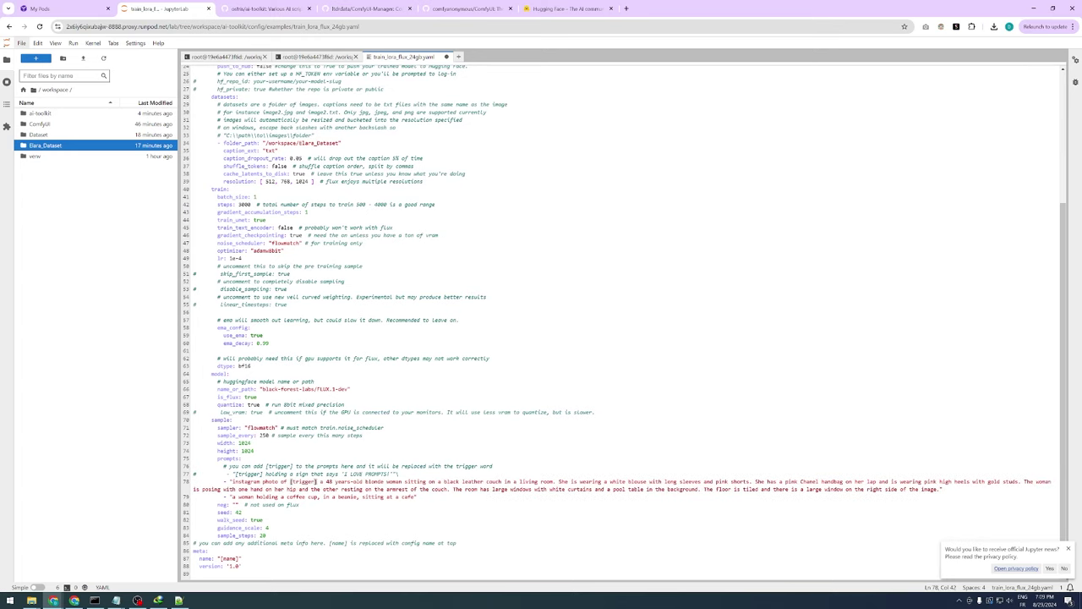
# Replace the second sample prompt with a description containing [trigger] and save the config
pyautogui.click(335, 489)
pyautogui.moveTo(414, 497); pyautogui.dragTo(231, 497)
pyautogui.write('Instagram portrait photo of a 48 years-old woman standing in front of a white door. She is wearing a white crop top and black leather pants. She has long blonde hair and is holding a beige hat above her head with one hand. The woman is smiling and looking directly at the camera. The background is a plain white wall.')
pyautogui.moveTo(291, 474); pyautogui.dragTo(321, 473)
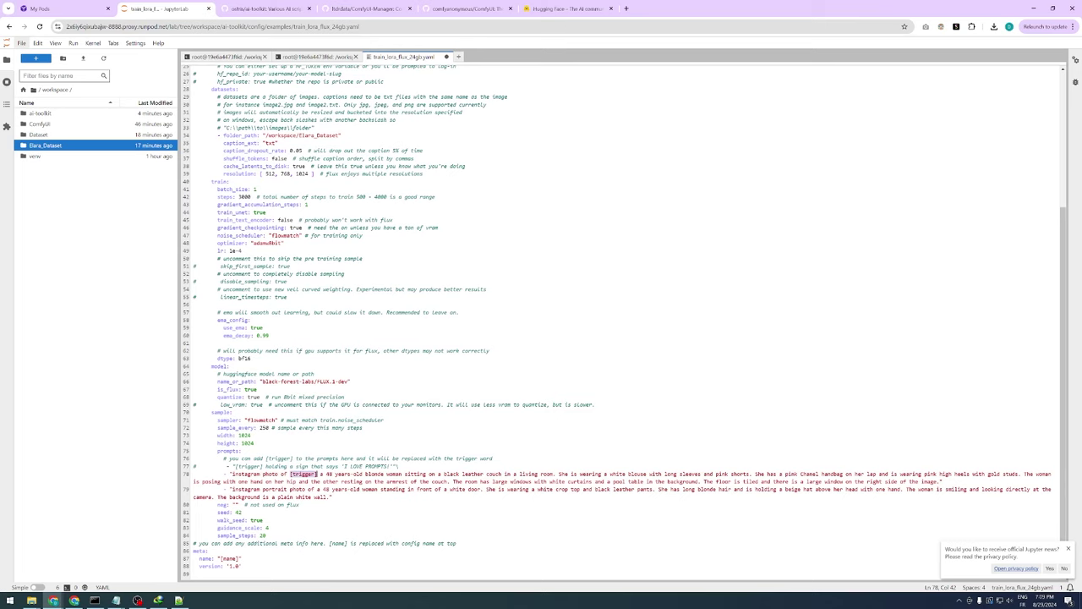
pyautogui.hotkey('ctrl', 'c')
pyautogui.click(317, 489)
pyautogui.hotkey('ctrl', 'v')
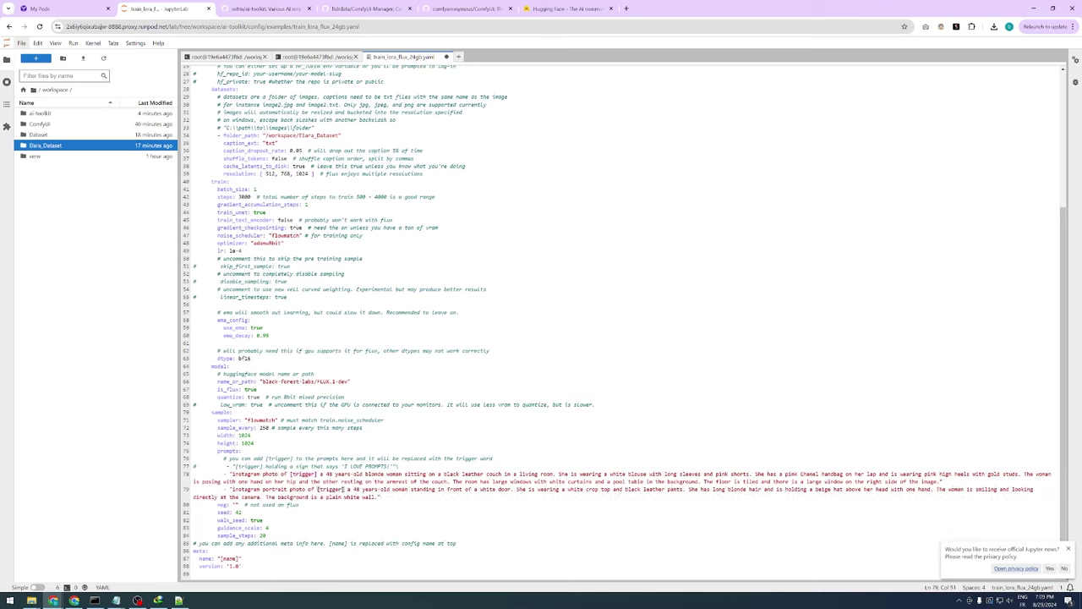
pyautogui.press('Up')
pyautogui.scroll(5, 592, 321)
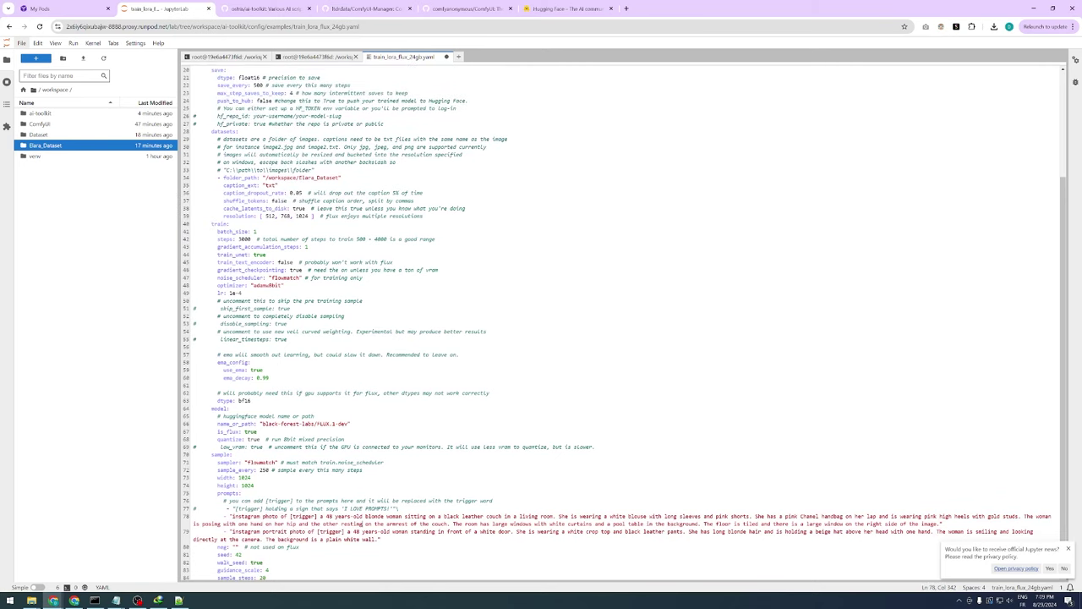
pyautogui.hotkey('ctrl', 's')
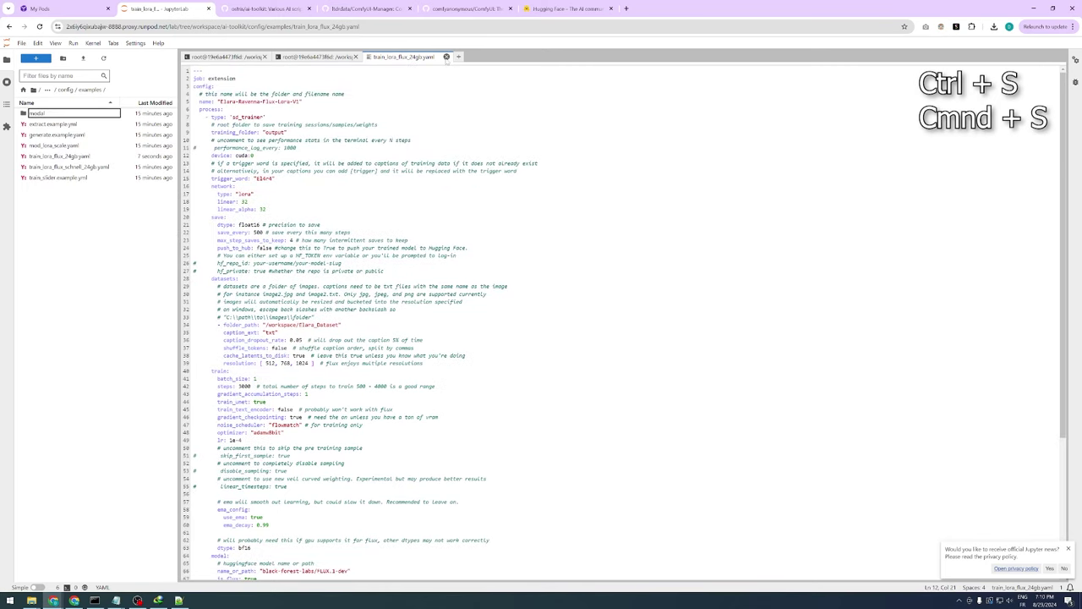
# Copy train_lora_flux_24gb.yaml from config/examples and paste it into the config folder
pyautogui.click(446, 56)
pyautogui.click(59, 156)
pyautogui.rightClick(74, 156)
pyautogui.click(91, 237)
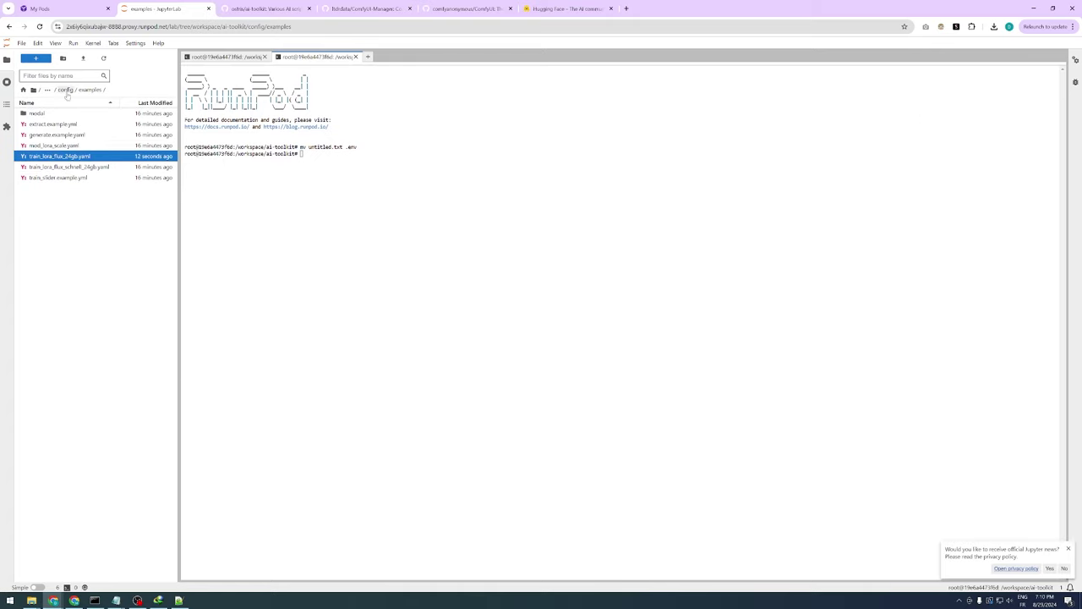
pyautogui.click(66, 90)
pyautogui.rightClick(49, 165)
pyautogui.click(85, 184)
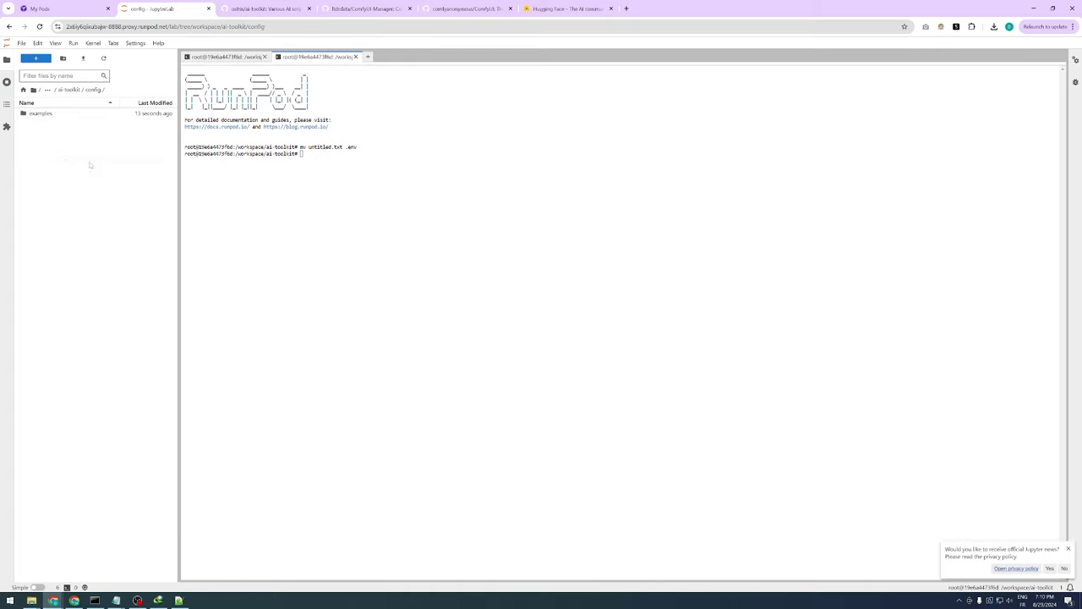
pyautogui.click(71, 125)
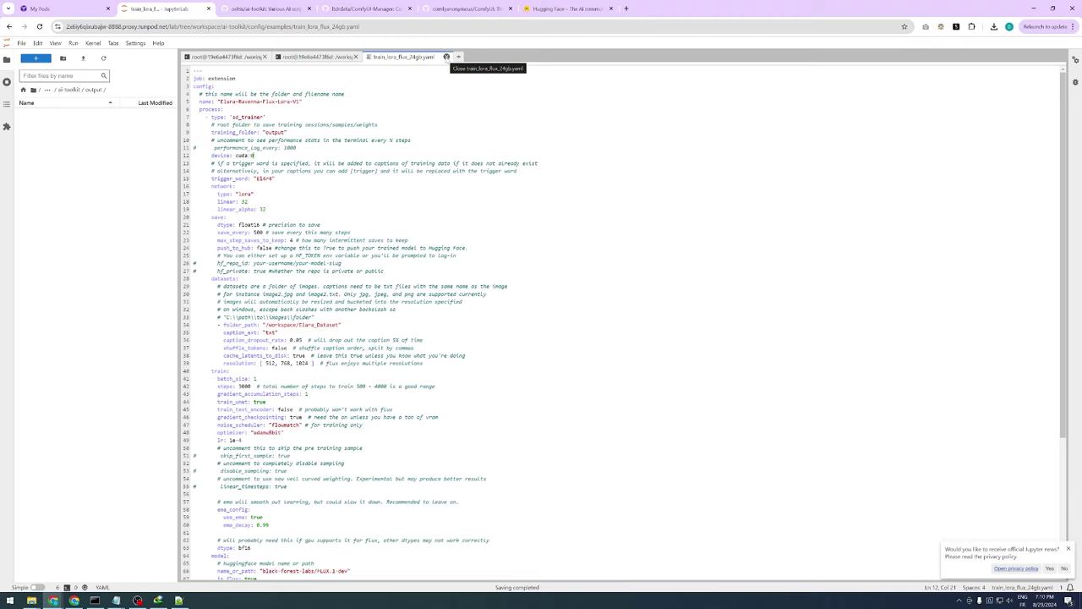
pyautogui.click(64, 89)
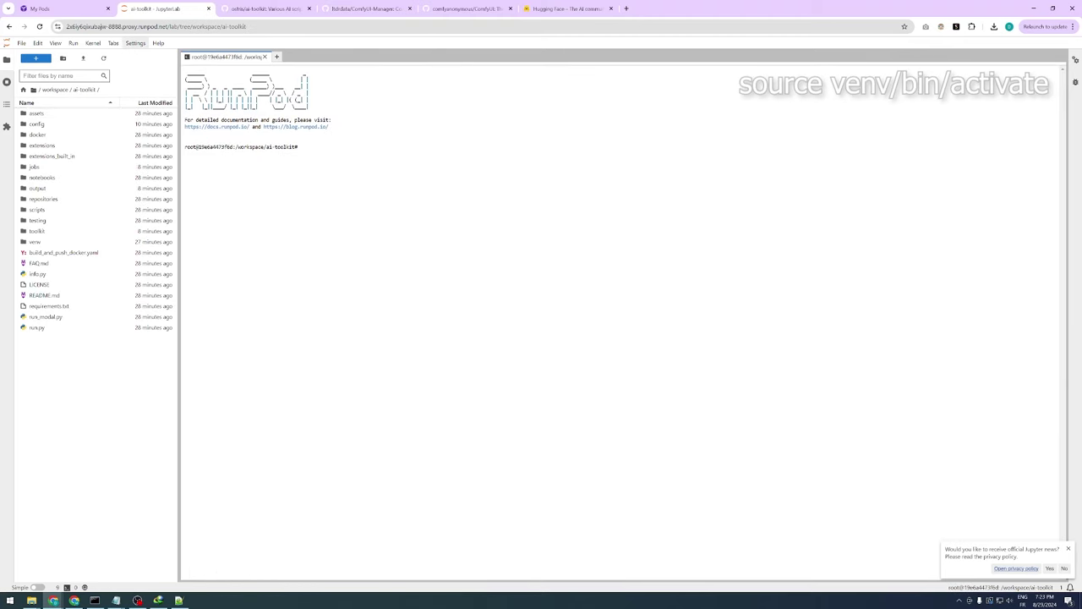
# Activate the ai-toolkit virtual environment with source venv/bin/activate
pyautogui.write('sourc')
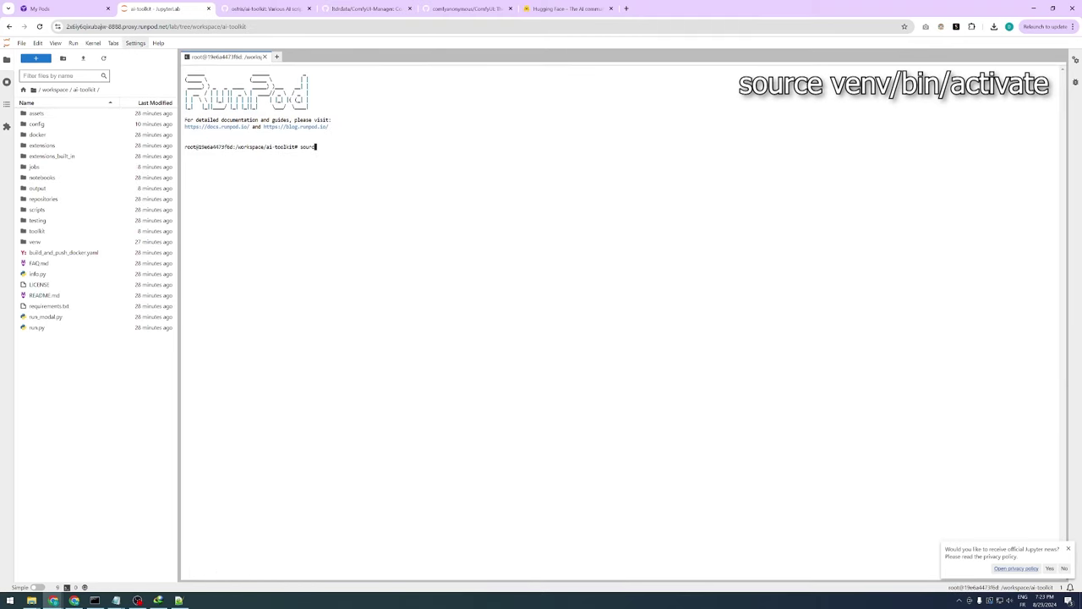
pyautogui.write('e venv/bin/activate')
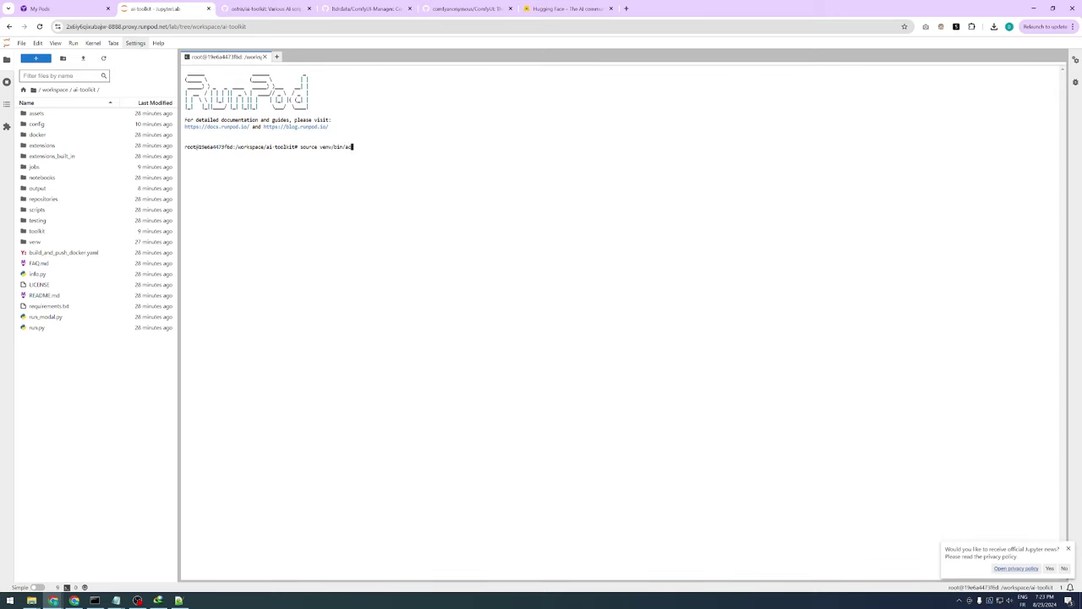
pyautogui.press('Return')
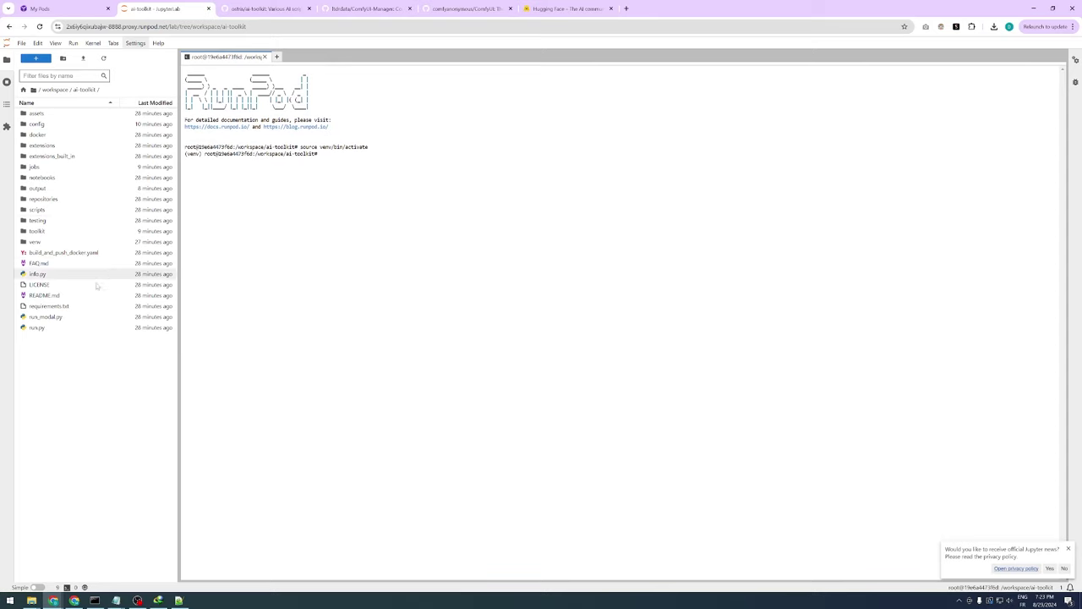
pyautogui.click(54, 243)
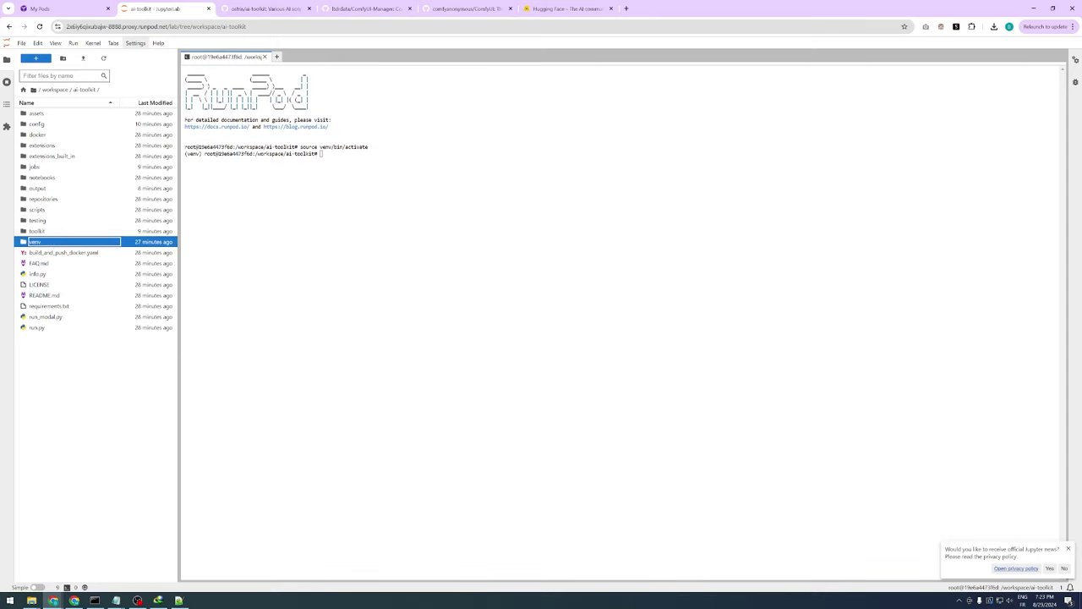
pyautogui.click(322, 154)
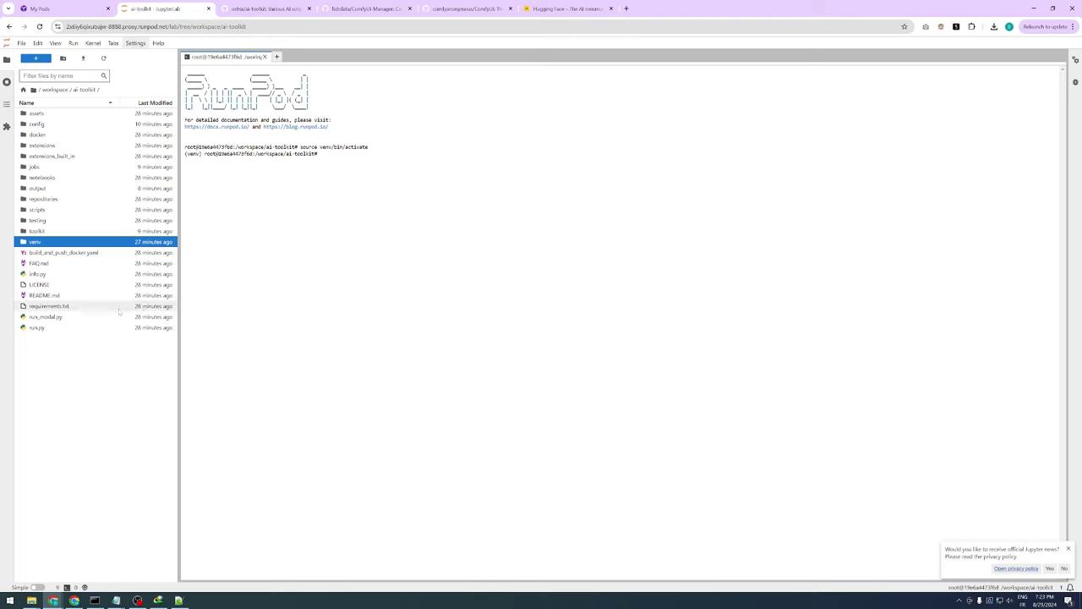
# Type the training command python run.py config/elara.yaml at the terminal prompt
pyautogui.click(37, 327)
pyautogui.press('F2')
pyautogui.click(322, 154)
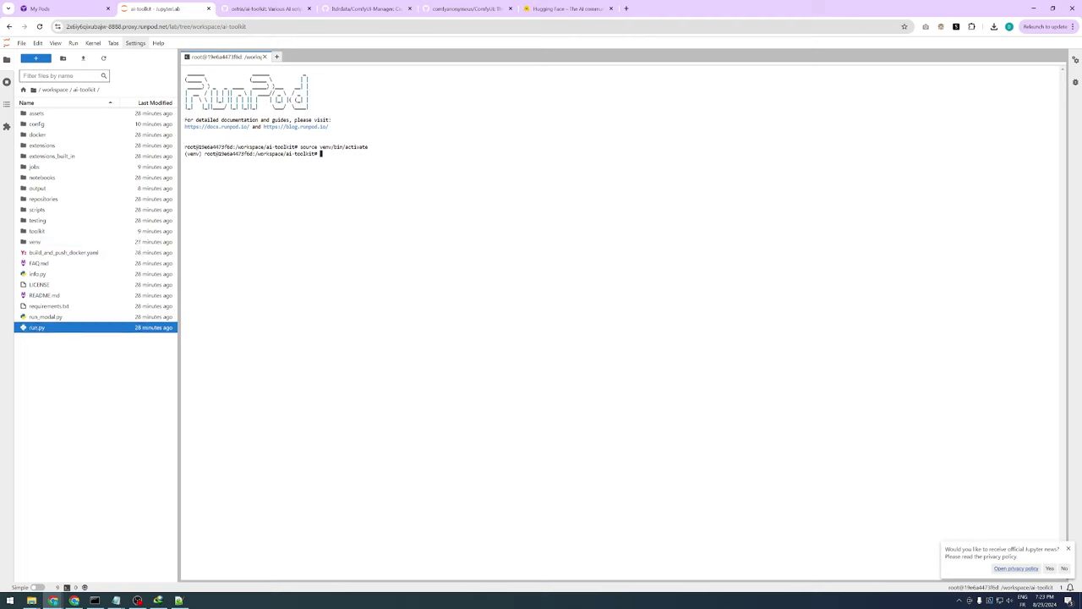
pyautogui.write('python ru')
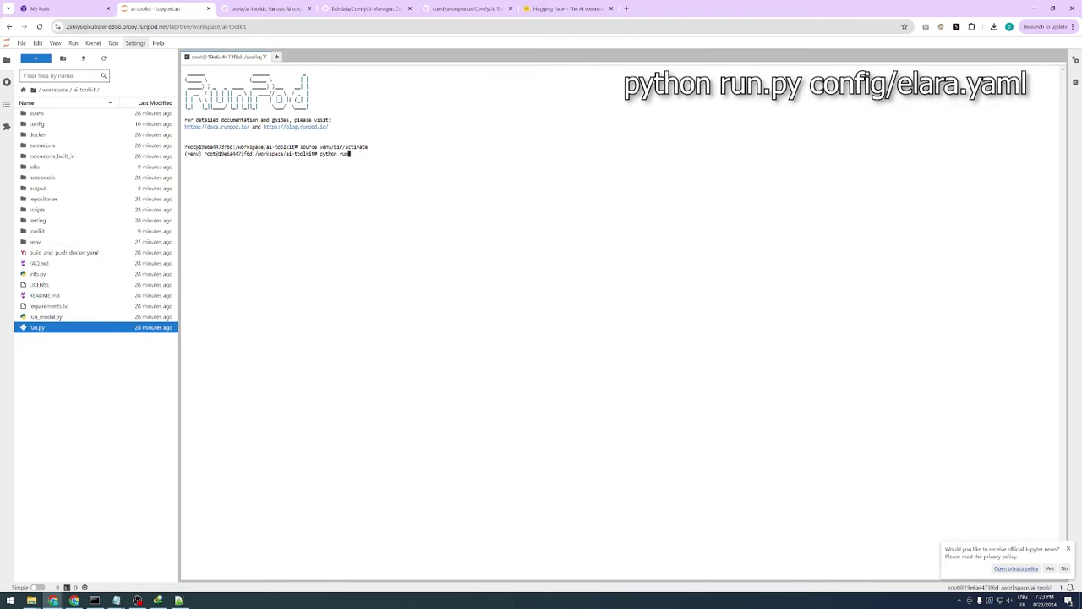
pyautogui.write('n.py config/elara.yaml')
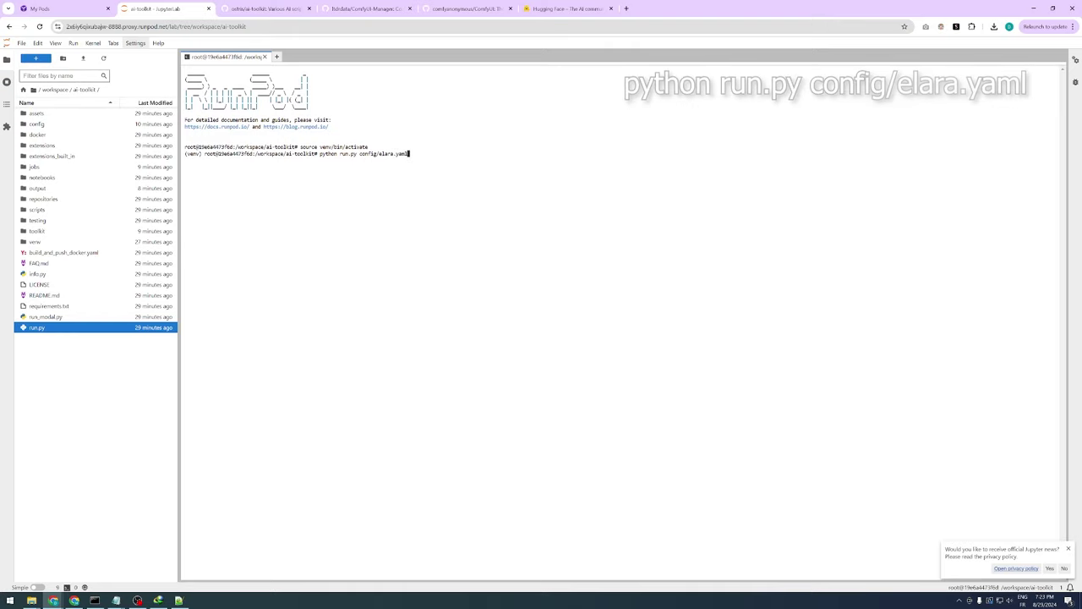
pyautogui.click(90, 125)
# Launch training with config/elara.yaml and let it run through all 3000 steps
pyautogui.doubleClick(91, 125)
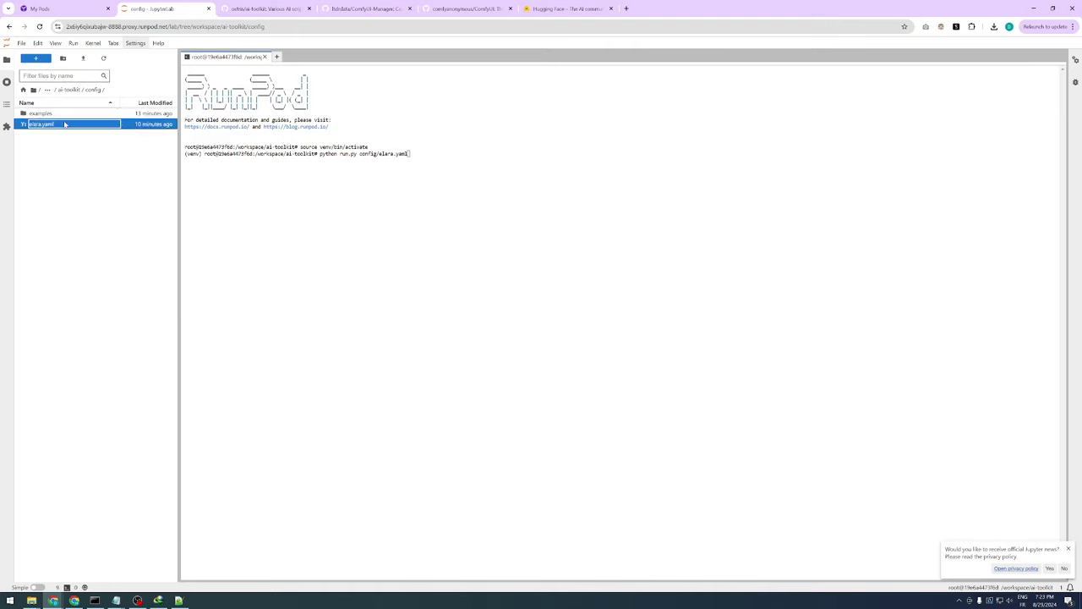
pyautogui.press('Return')
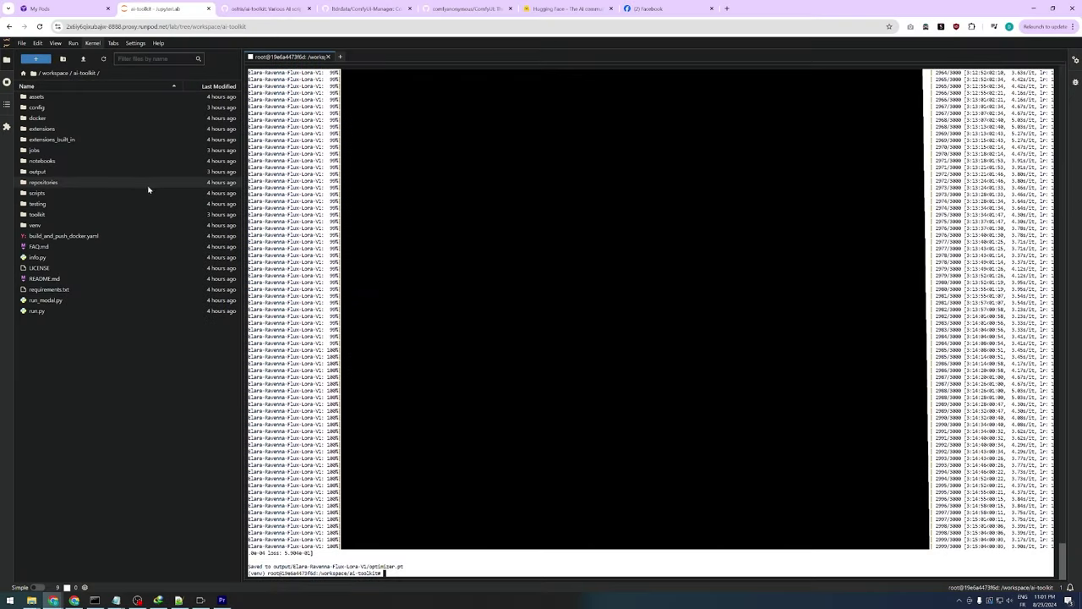
# Review the step 1500–2500 checkpoints and final safetensors in output/Elara-Ravenna-Flux-Lora-V1
pyautogui.click(61, 173)
pyautogui.doubleClick(61, 172)
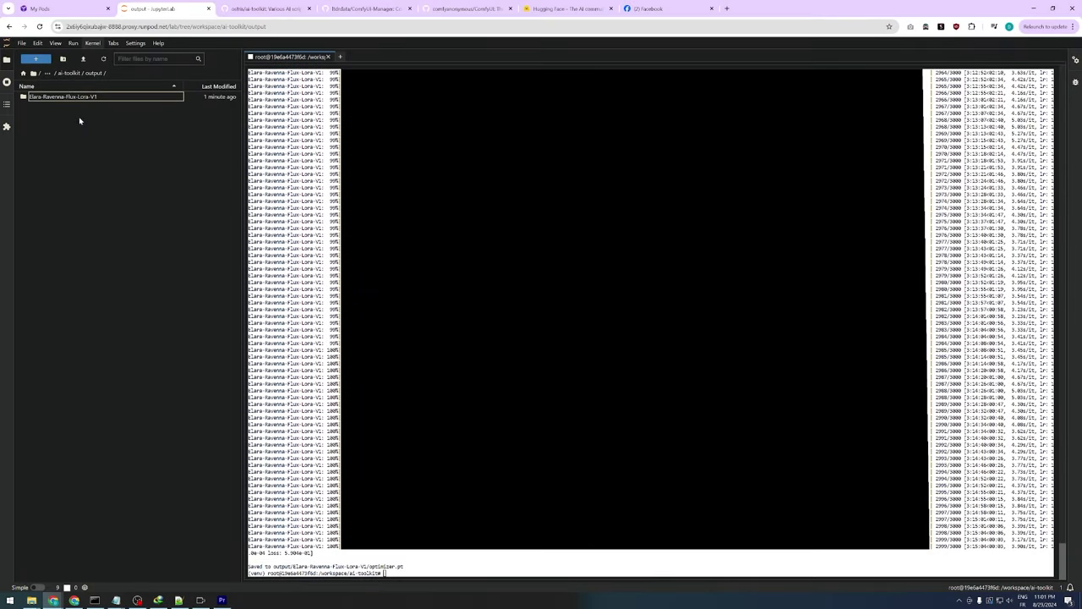
pyautogui.doubleClick(85, 98)
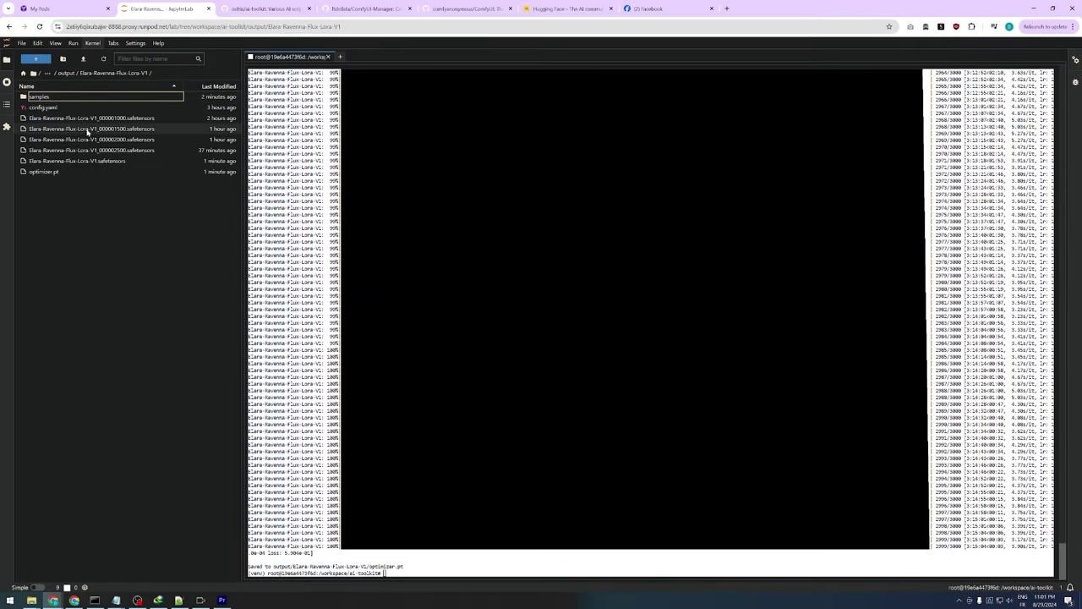
pyautogui.click(106, 128)
pyautogui.click(101, 139)
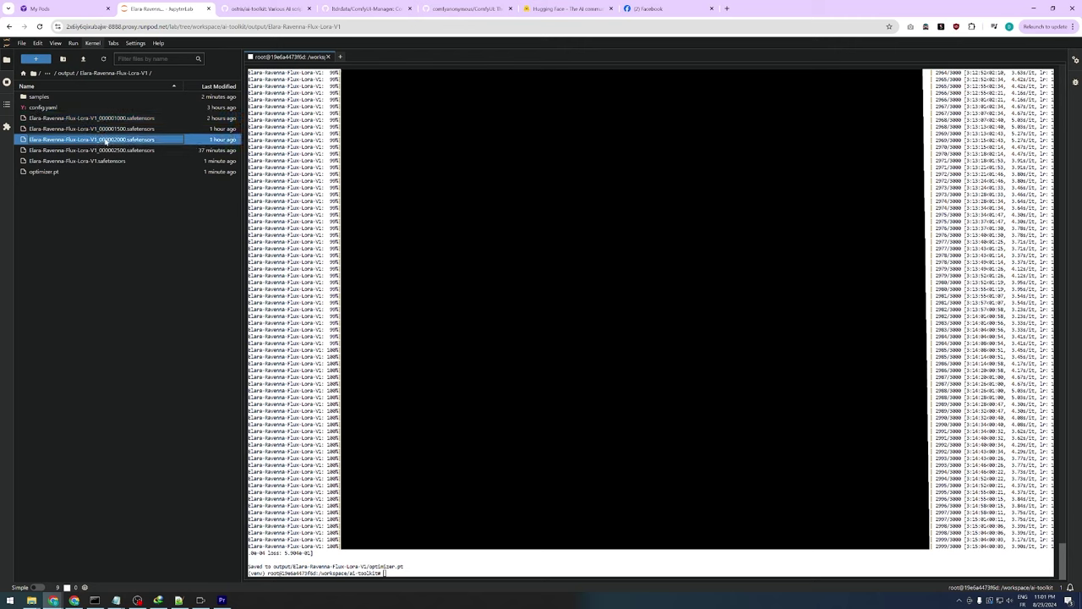
pyautogui.click(102, 149)
pyautogui.click(100, 160)
pyautogui.click(96, 172)
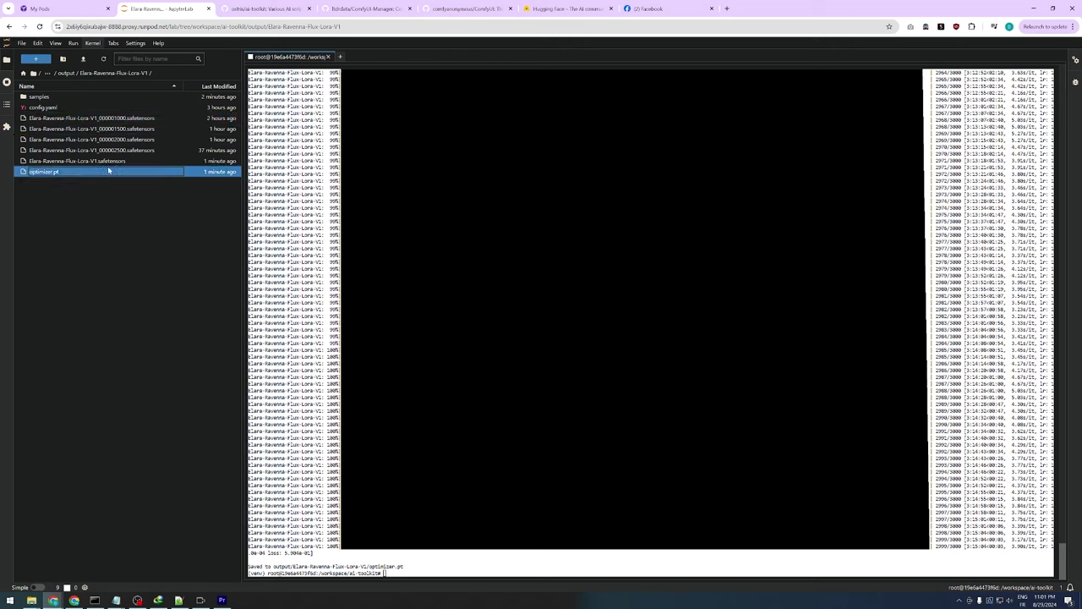
pyautogui.click(108, 162)
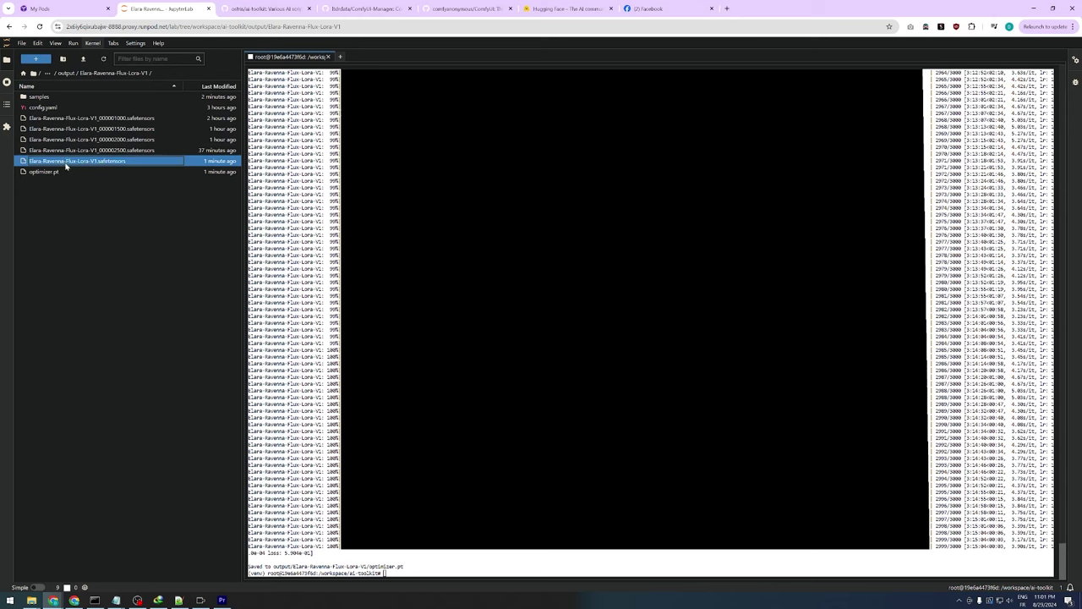
# Download the Elara-Ravenna-Flux-Lora-V1 folder as an archive
pyautogui.click(65, 74)
pyautogui.rightClick(68, 96)
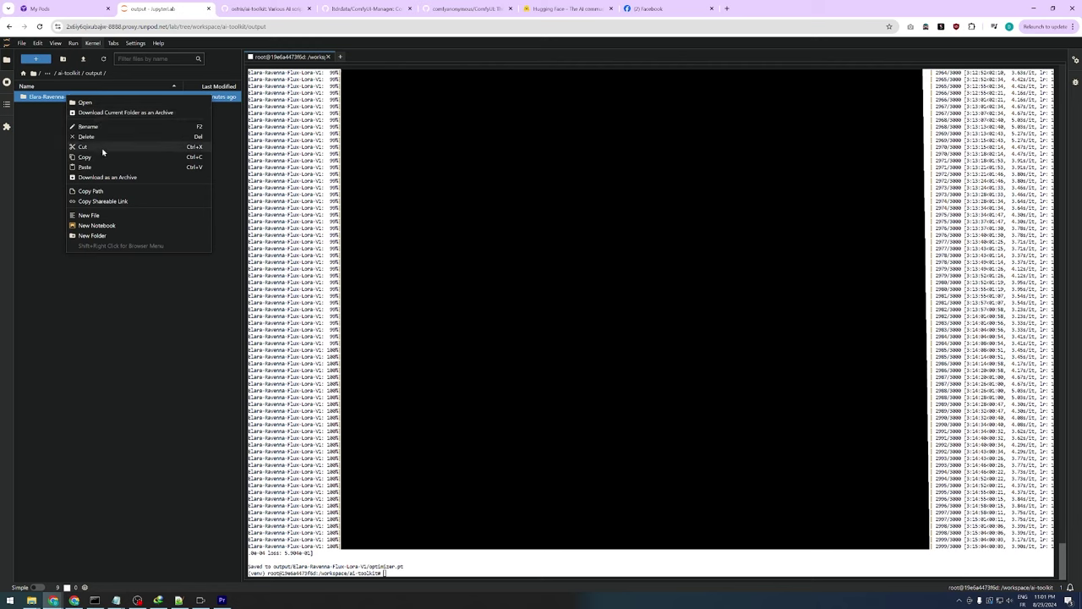
pyautogui.click(107, 177)
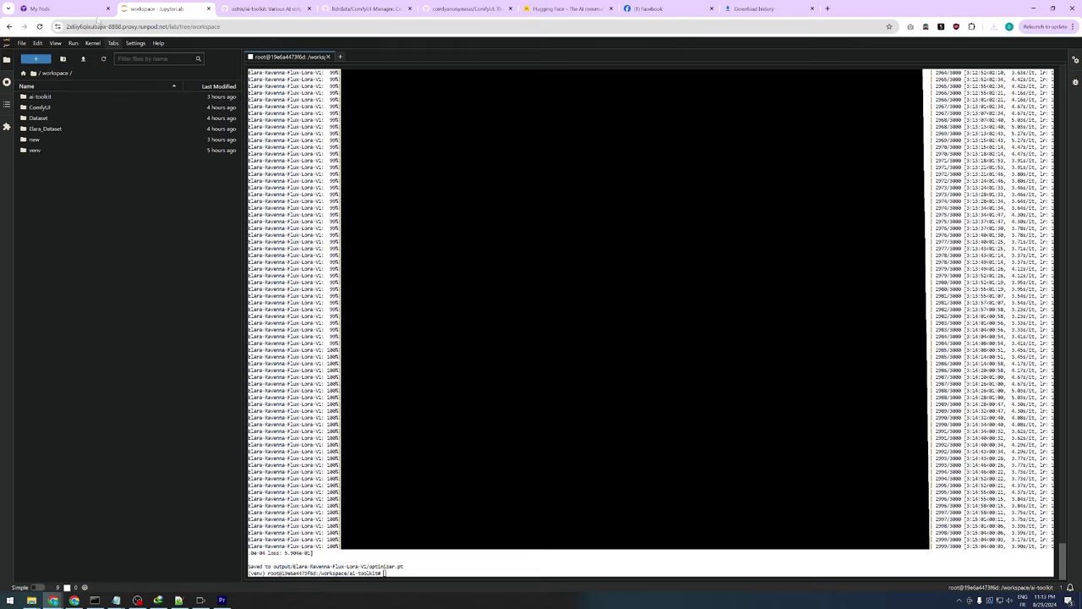
# Expand the running pod and begin stopping it, noting the idle storage charge
pyautogui.click(84, 10)
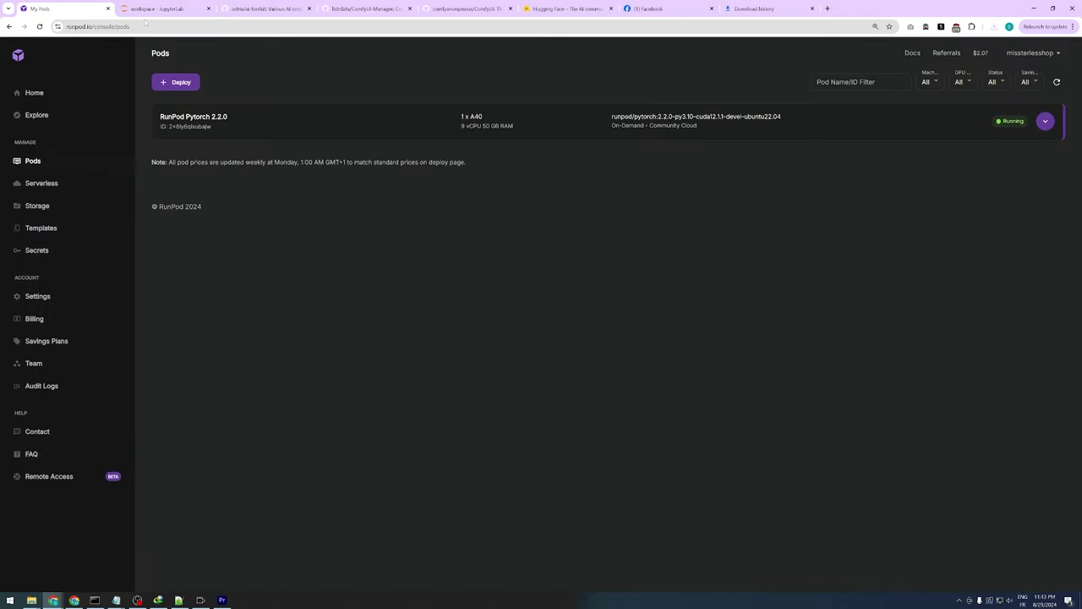
pyautogui.click(1049, 125)
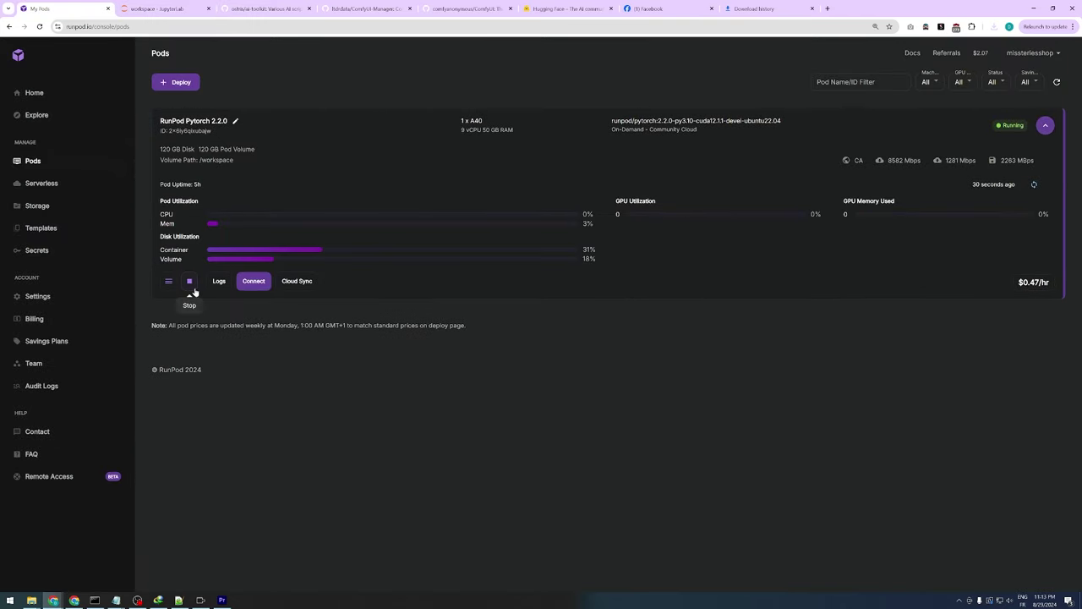
pyautogui.click(190, 282)
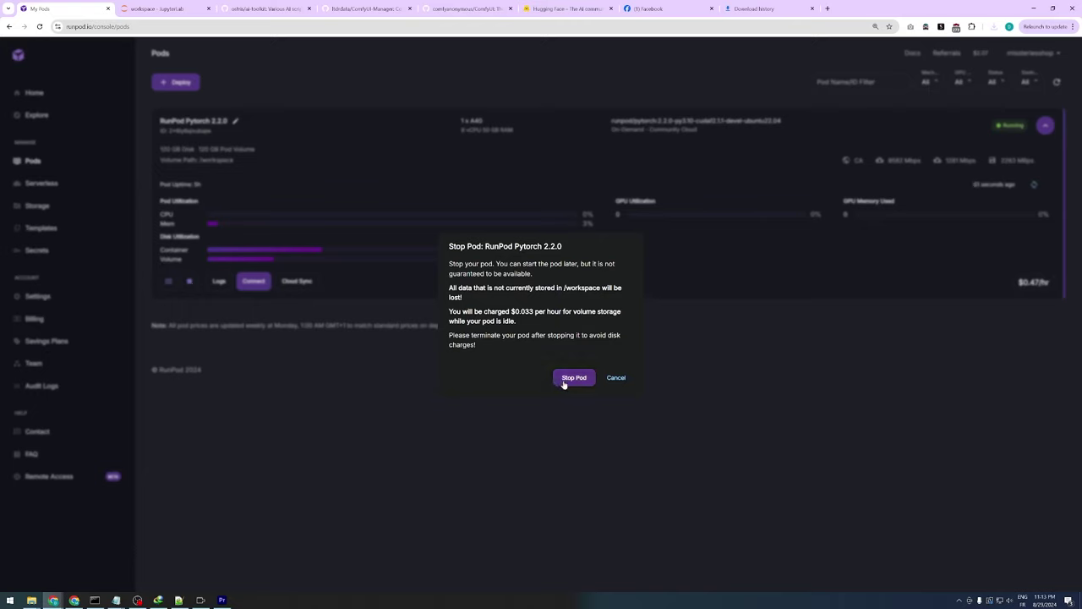
pyautogui.moveTo(449, 312); pyautogui.dragTo(547, 322)
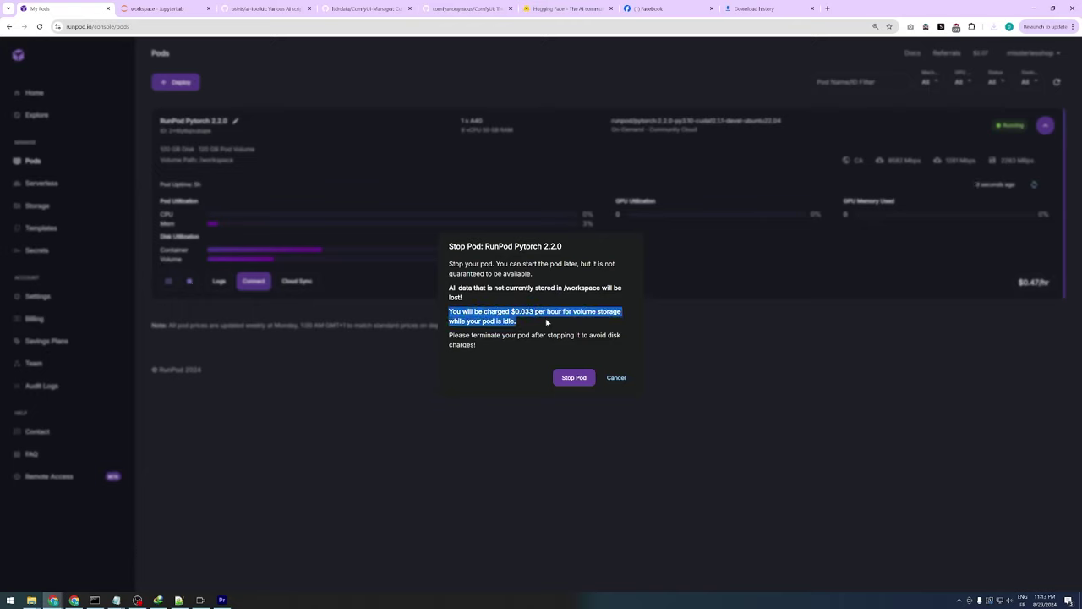
pyautogui.click(546, 322)
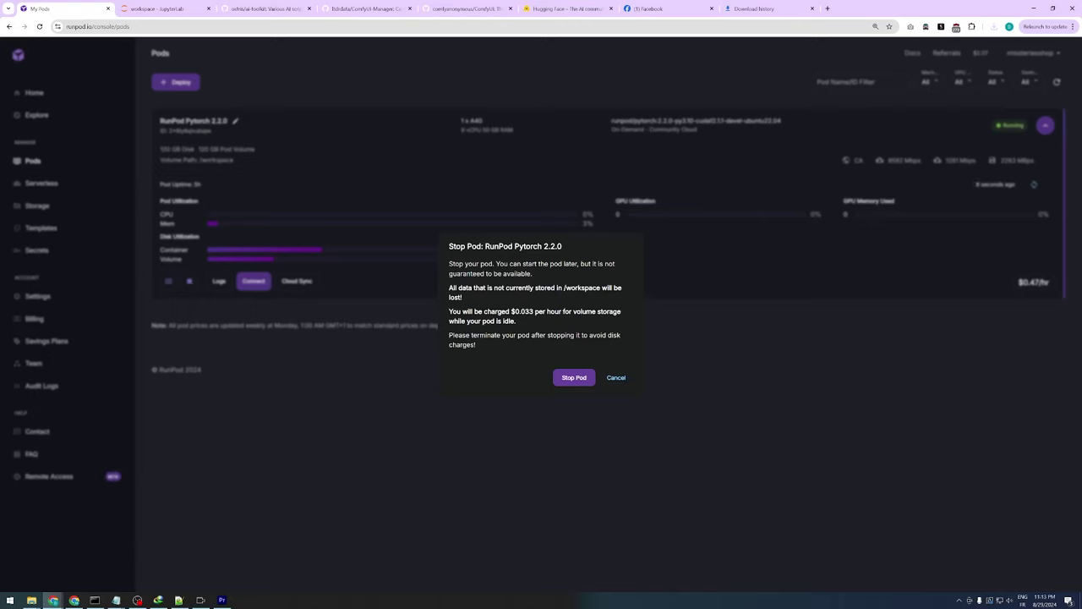
# Compute the daily idle storage cost as .033*24 in Windows Calculator
pyautogui.press('super')
pyautogui.write('calc')
pyautogui.press('Return')
pyautogui.write('.033')
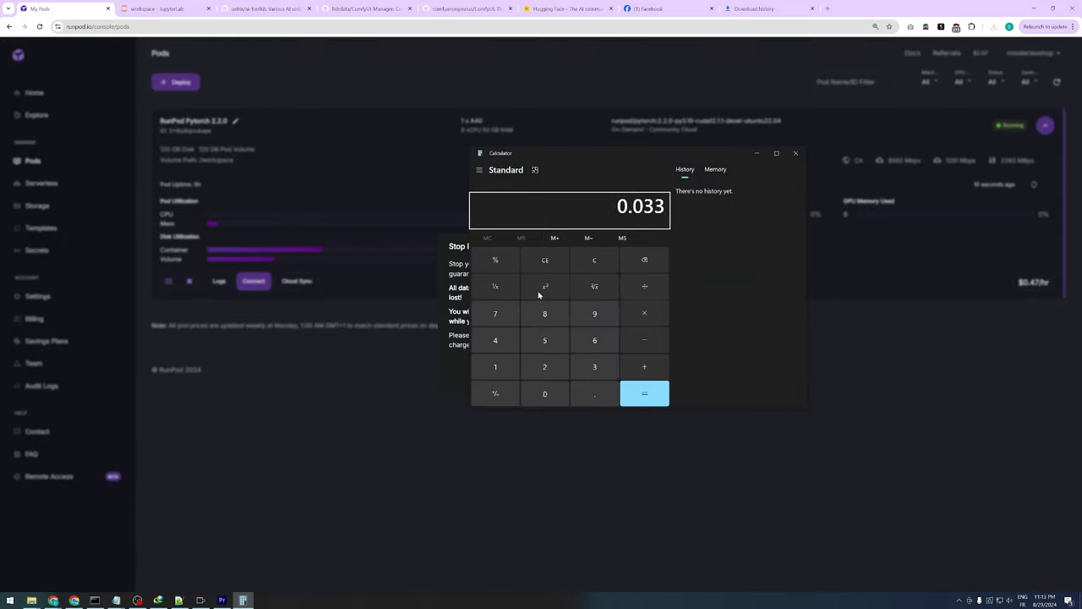
pyautogui.write('*24')
pyautogui.press('Return')
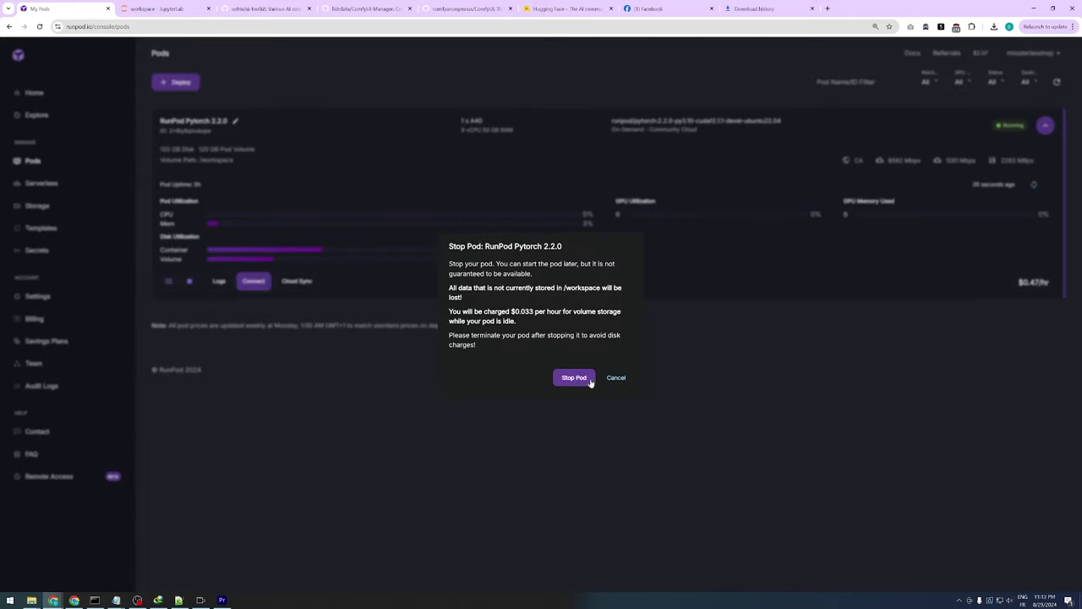
# Stop and terminate the pod, then view the Home dashboard's usage chart
pyautogui.click(583, 379)
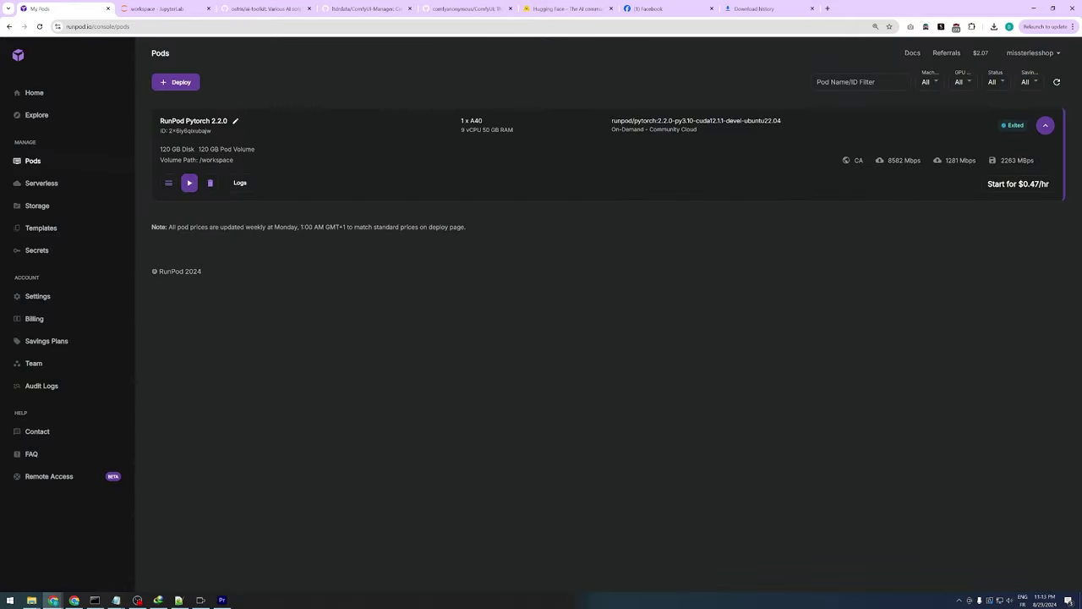
pyautogui.click(210, 186)
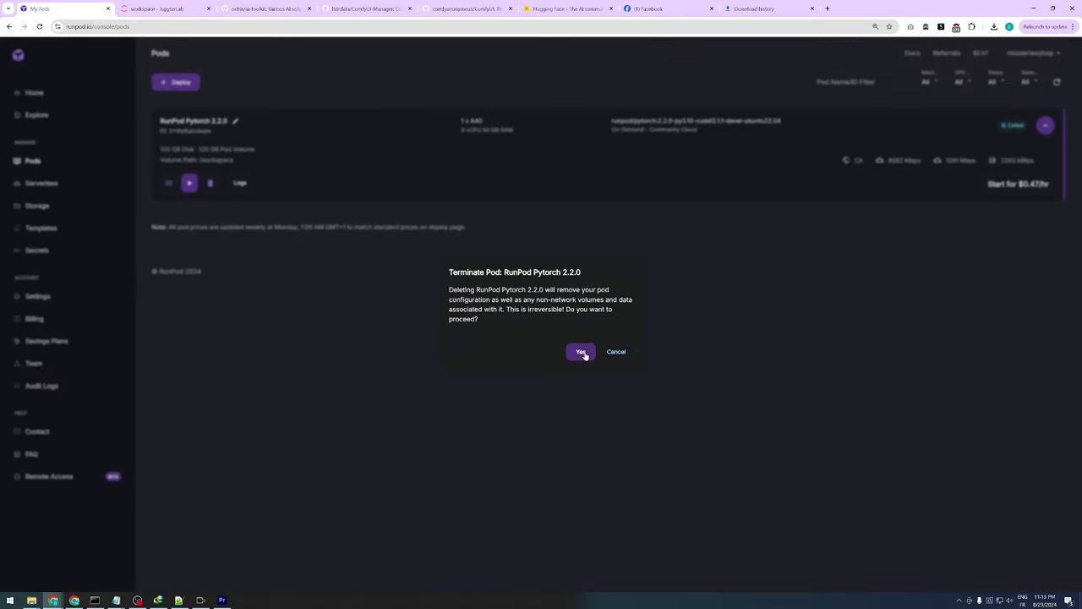
pyautogui.click(582, 352)
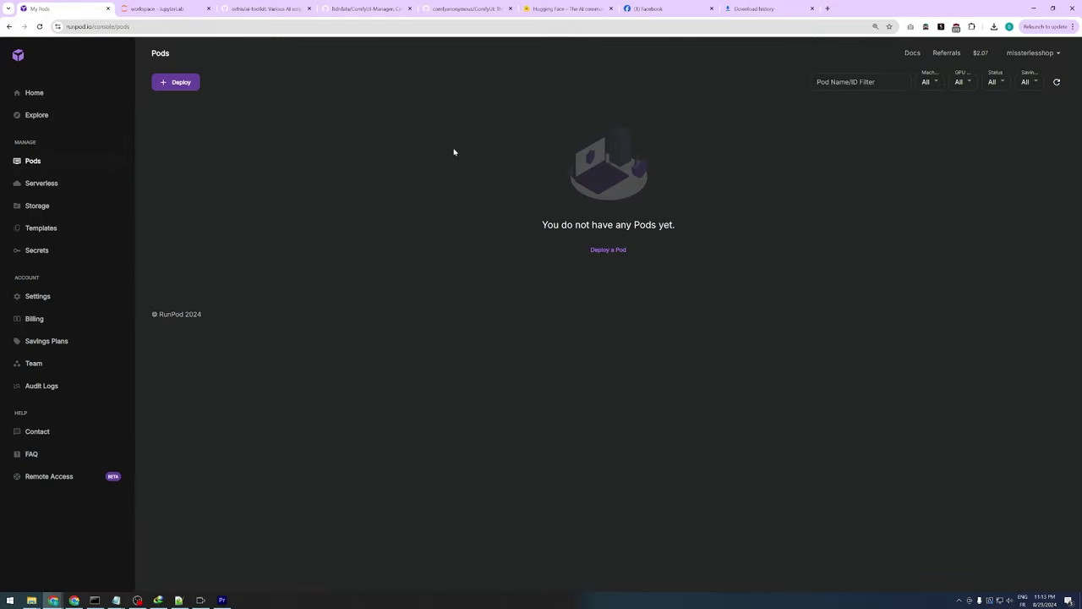
pyautogui.click(55, 95)
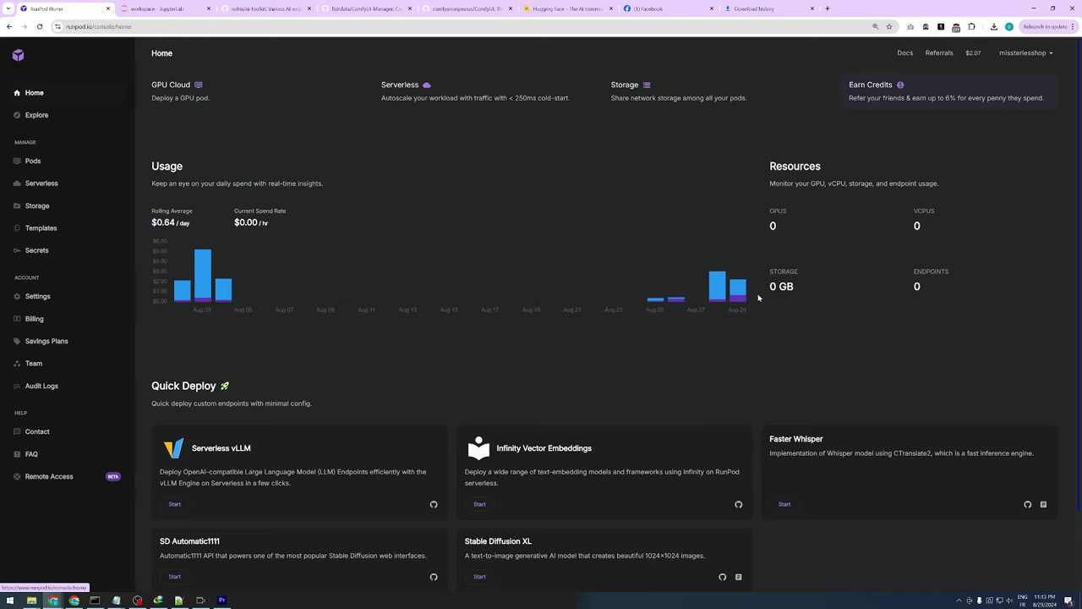
pyautogui.moveTo(738, 293)
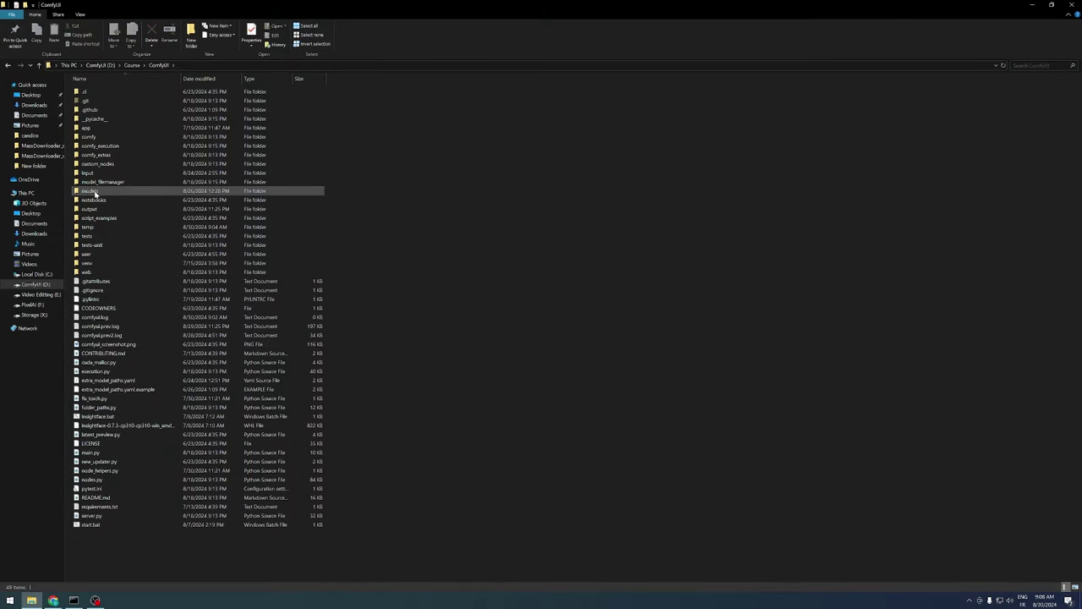
# Go into models\loras and select the five Elara-Ravenna-Flux-Lora .safetensors files
pyautogui.moveTo(96, 194)
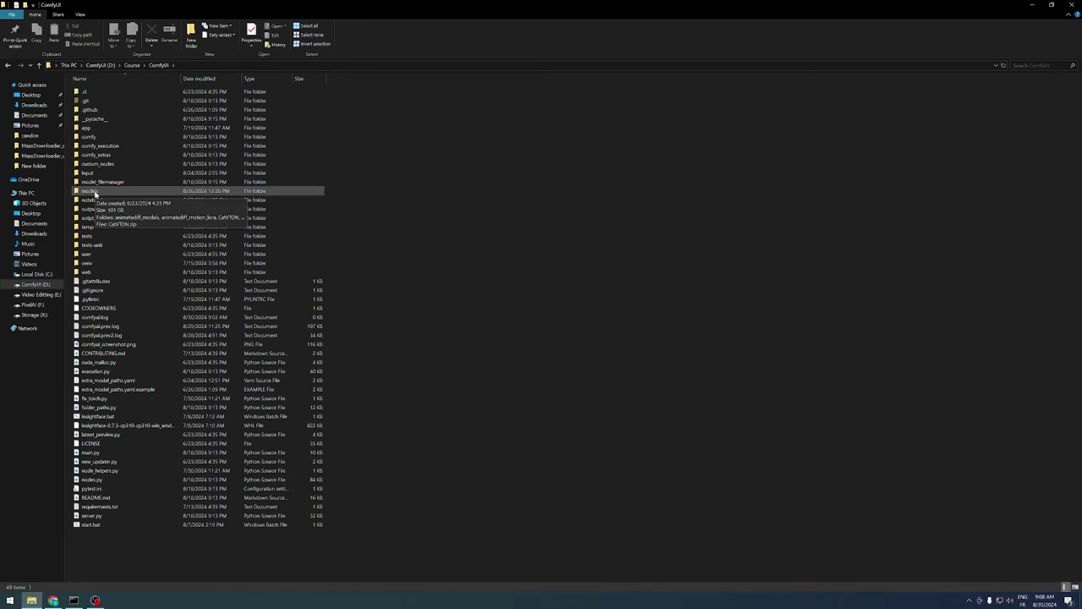
pyautogui.doubleClick(95, 194)
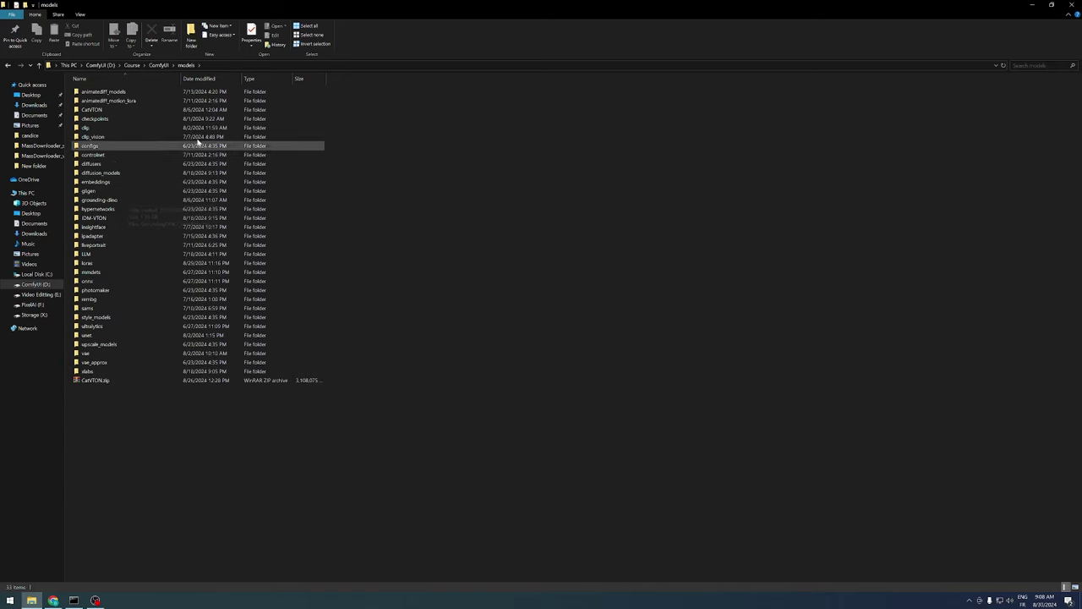
pyautogui.doubleClick(110, 263)
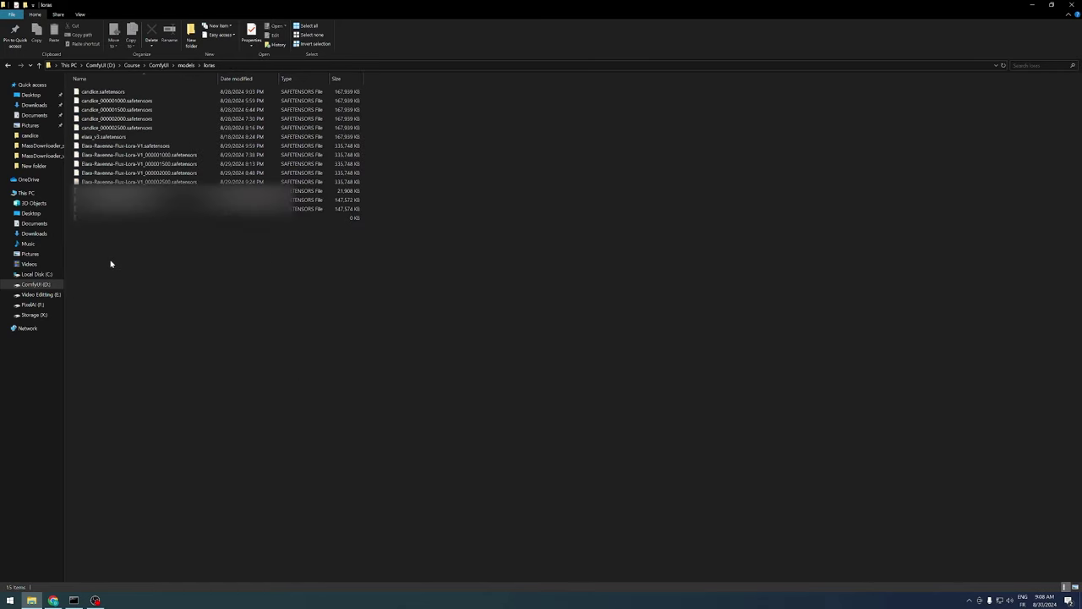
pyautogui.click(143, 146)
pyautogui.keyDown('shift'); pyautogui.click(177, 181); pyautogui.keyUp('shift')
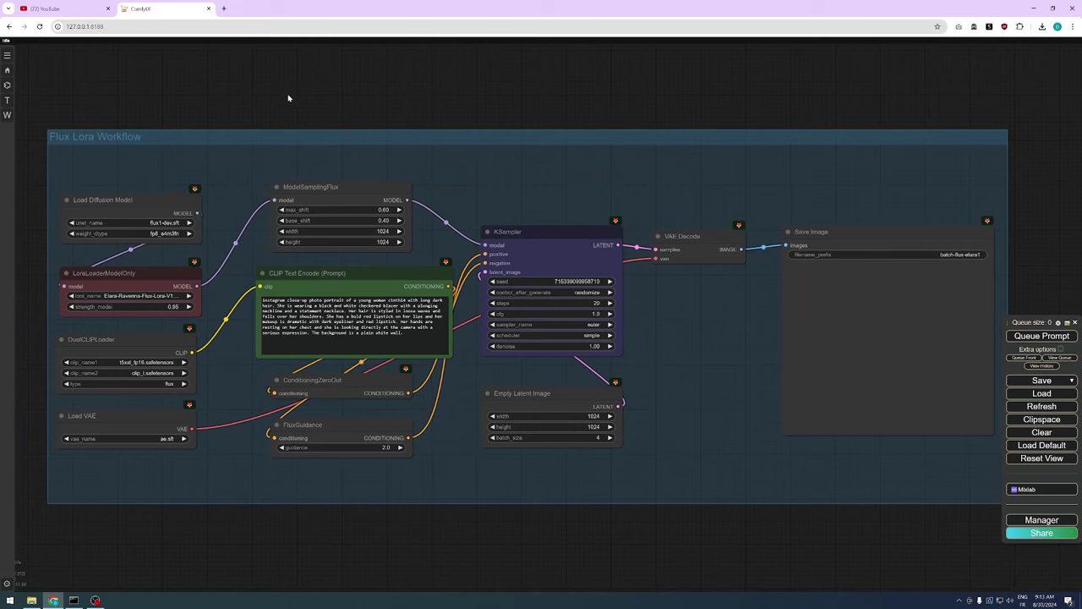
# Load Elara-Ravenna-Flux-Lora-V1 in LoraLoaderModelOnly with strength_model 0.95
pyautogui.moveTo(287, 98)
pyautogui.mouseDown()
pyautogui.moveTo(297, 92)
pyautogui.moveTo(286, 95)
pyautogui.mouseUp()
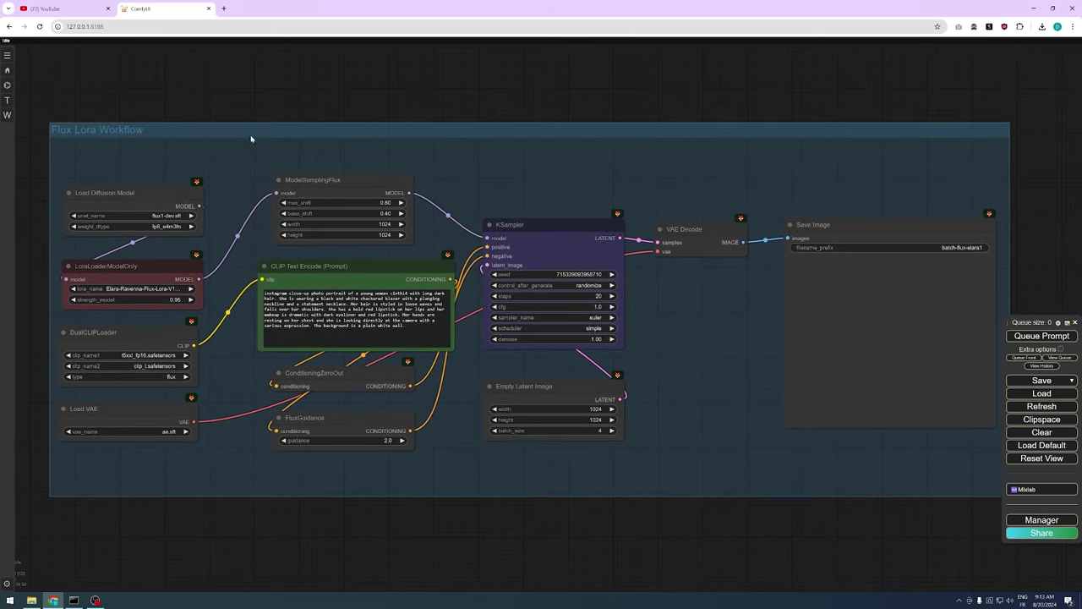
pyautogui.click(163, 296)
pyautogui.write('elara')
pyautogui.click(206, 299)
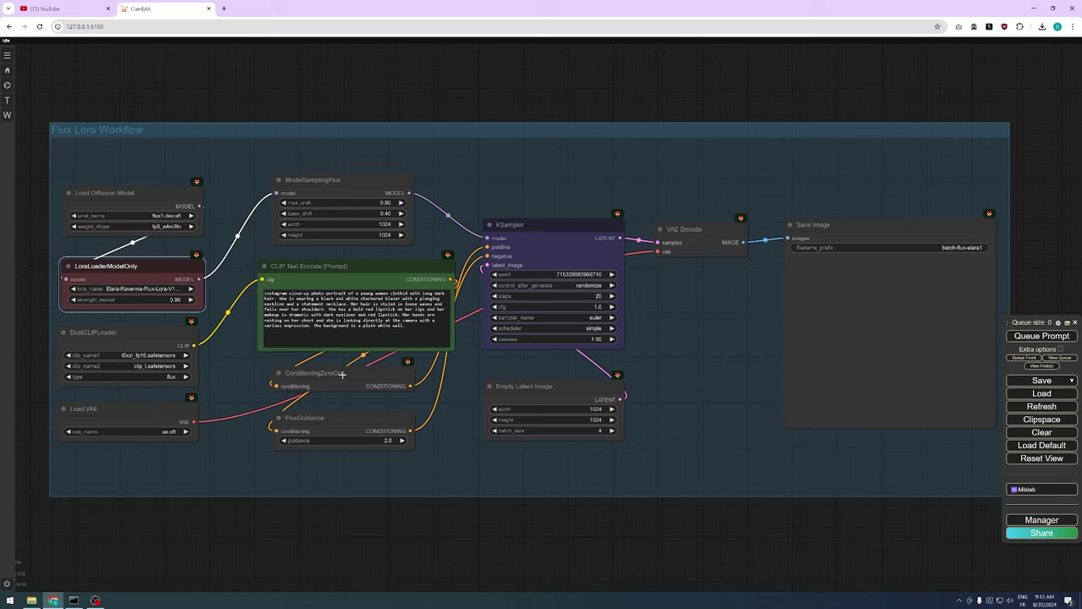
pyautogui.click(160, 300)
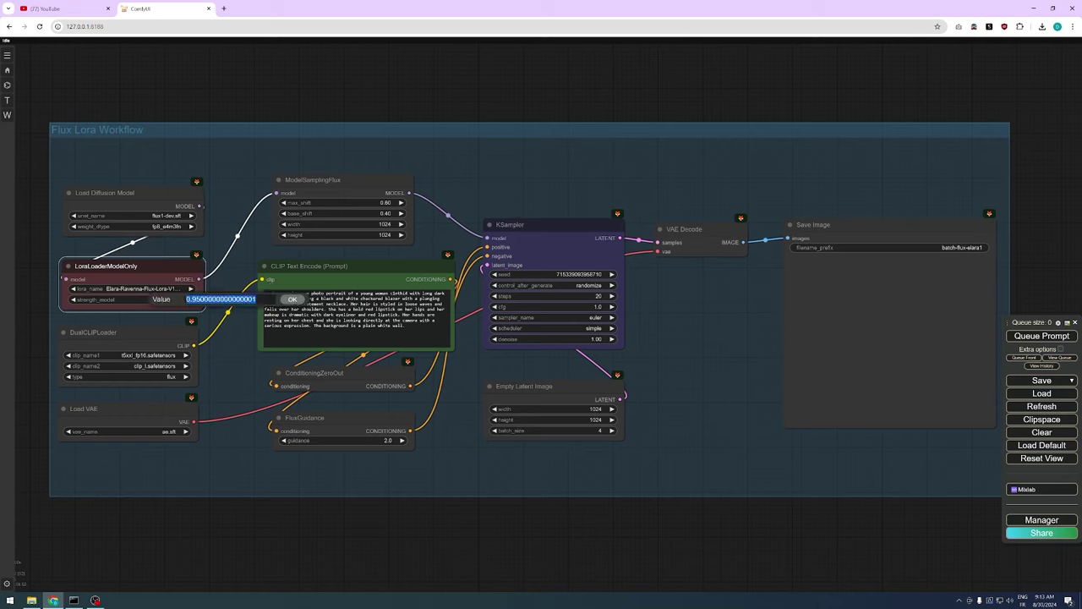
pyautogui.write('95')
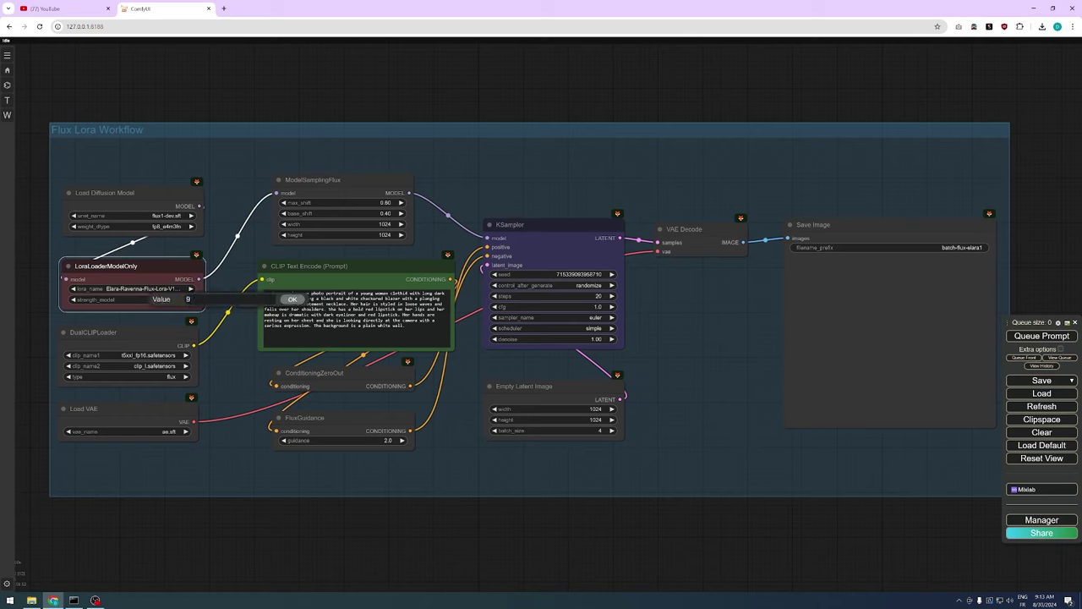
pyautogui.press('BackSpace')
pyautogui.write('0.95')
pyautogui.press('Return')
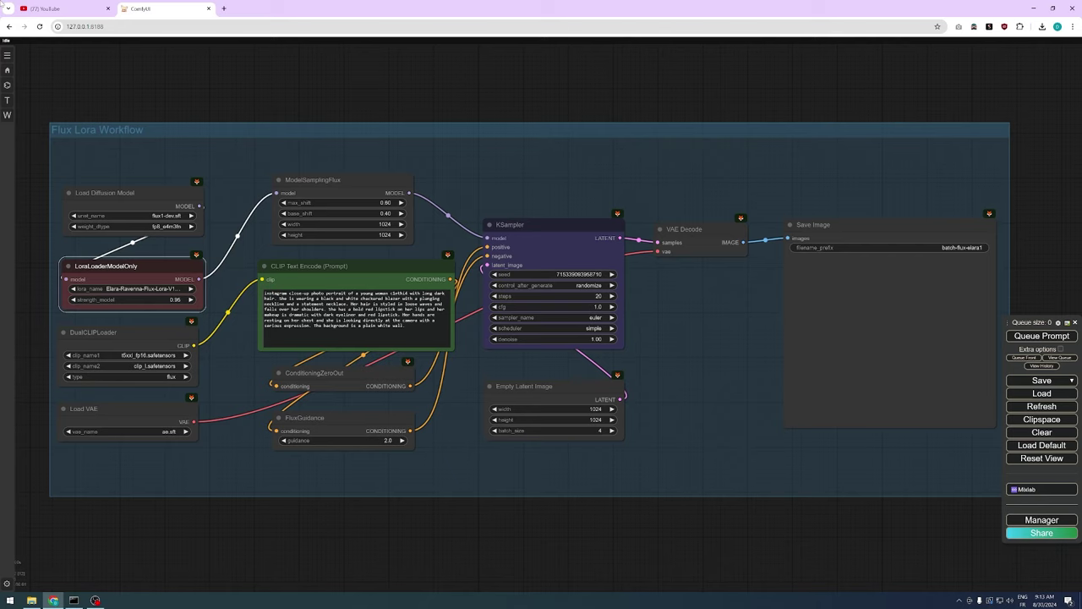
# Replace the prompt text with the ocean-view balcony prompt
pyautogui.click(355, 312)
pyautogui.hotkey('ctrl', 'a')
pyautogui.write('instagram photo of a 40 years-old blonde woman standing on a balcony overlooking the ocean. She is wearing a black mini dress with thin straps and a deep V-neckline. The dress is form-fitting and accentuates her curves. She has a gold bracelet on her wrist and is posing with one hand on her hip. The woman has long, wavy hair and is looking directly at the camera with a confident expression. The background shows a beautiful view of the ocean and palm trees. The sky is blue with white clouds.')
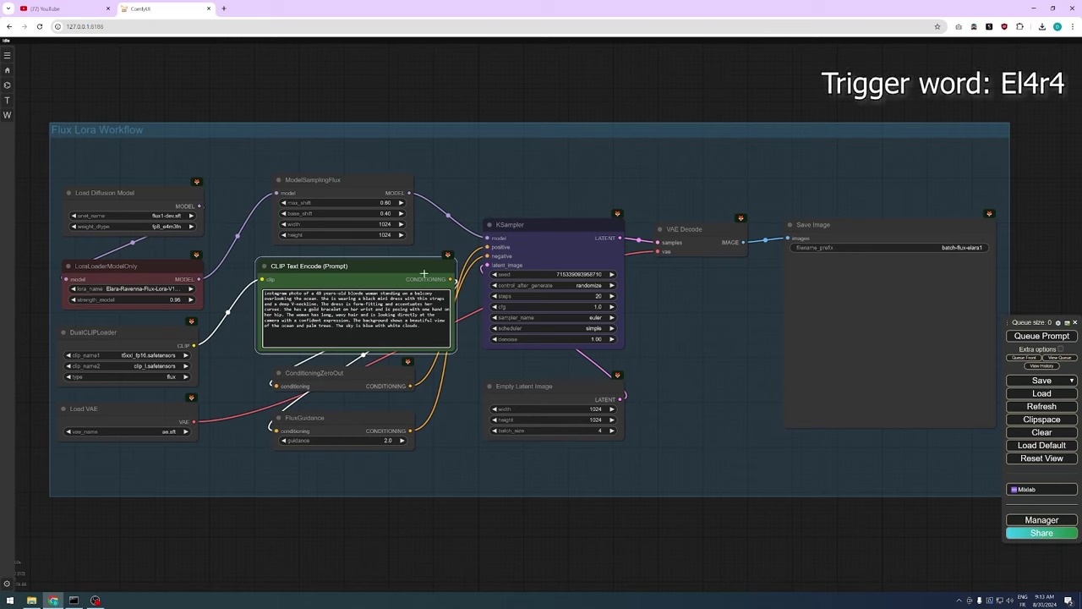
# Insert the trigger word El4r4 after 'woman' and queue the image batch
pyautogui.click(380, 294)
pyautogui.write('El4r4')
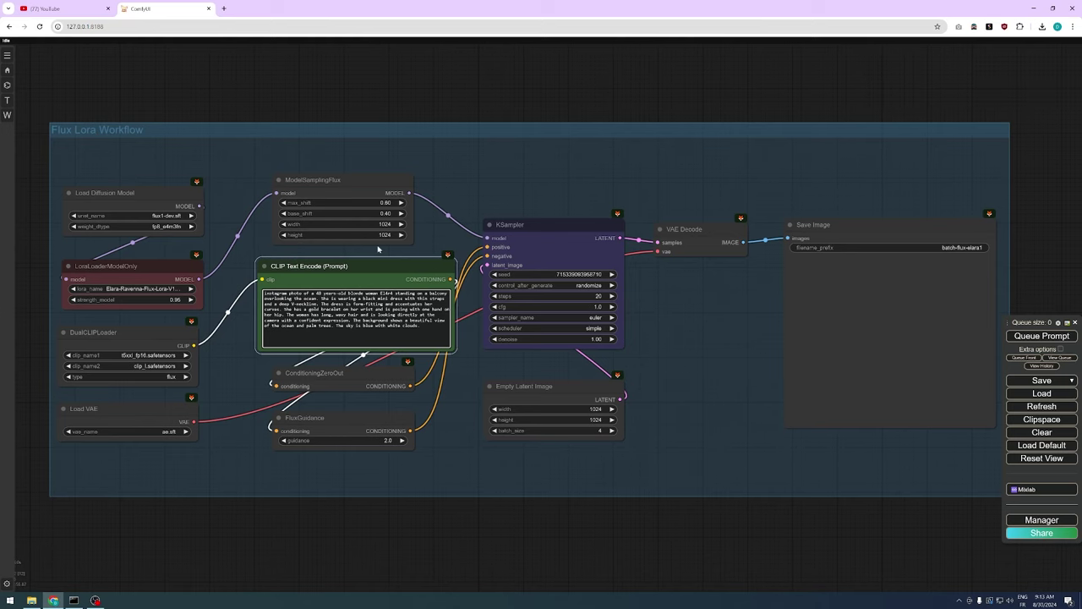
pyautogui.scroll(8, 382, 257)
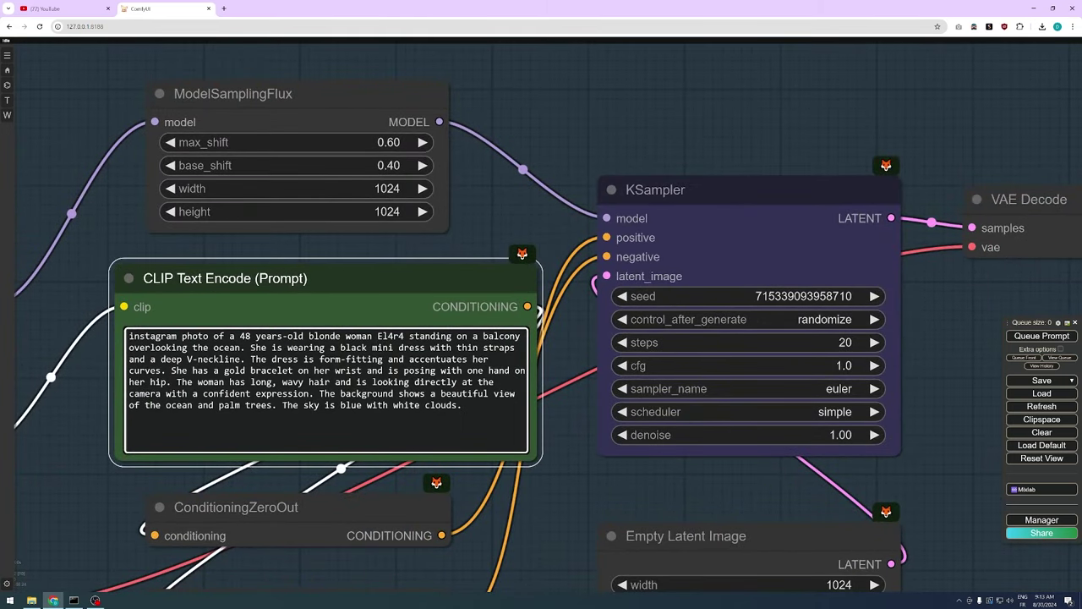
pyautogui.hotkey('ctrl', 'shift', 'Left')
pyautogui.scroll(-9, 423, 224)
pyautogui.hotkey('ctrl', 'Return')
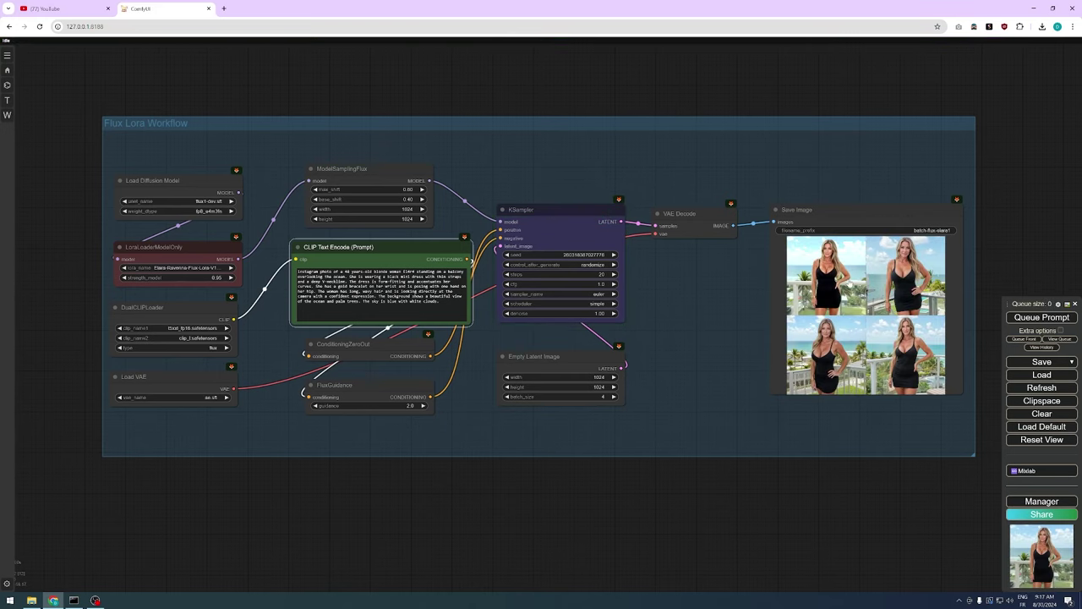
# Enlarge the Save Image preview and cycle through all four balcony images
pyautogui.click(849, 282)
pyautogui.moveTo(990, 270); pyautogui.dragTo(688, 238)
pyautogui.scroll(12, 597, 263)
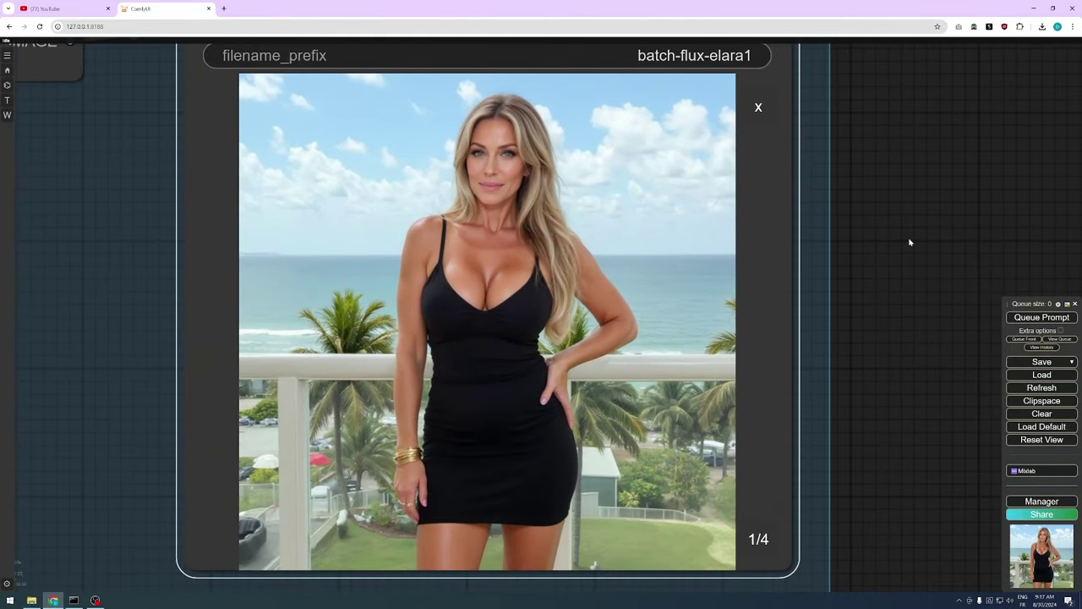
pyautogui.click(755, 545)
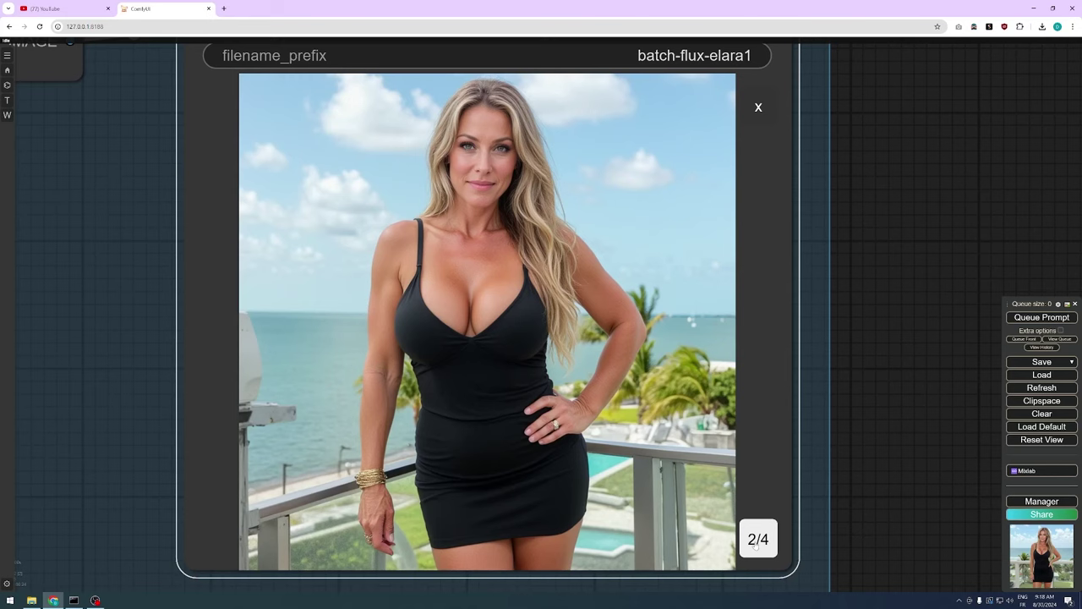
pyautogui.click(756, 545)
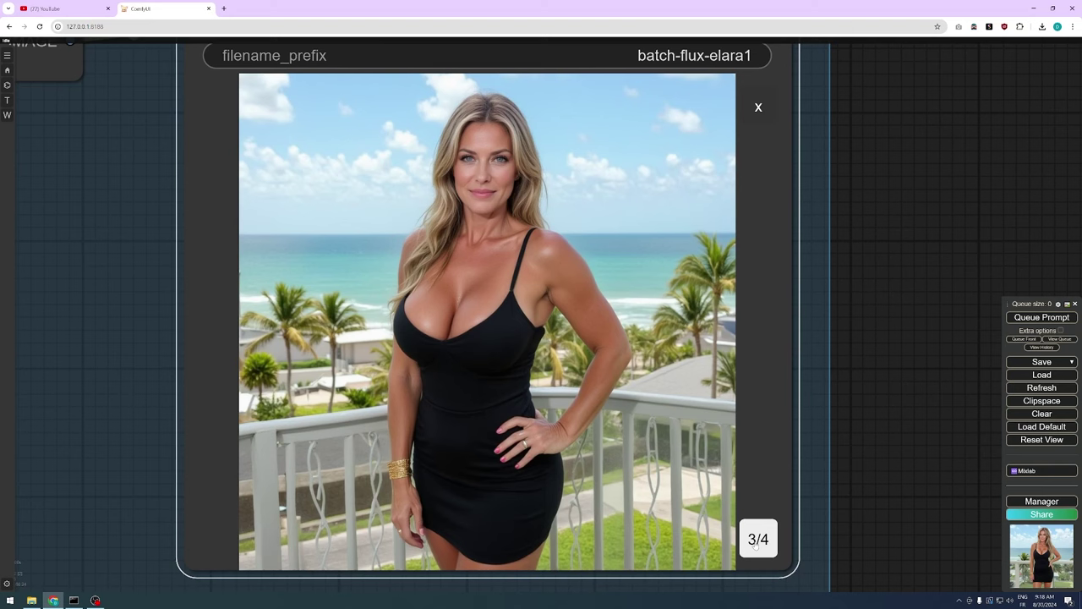
pyautogui.click(756, 545)
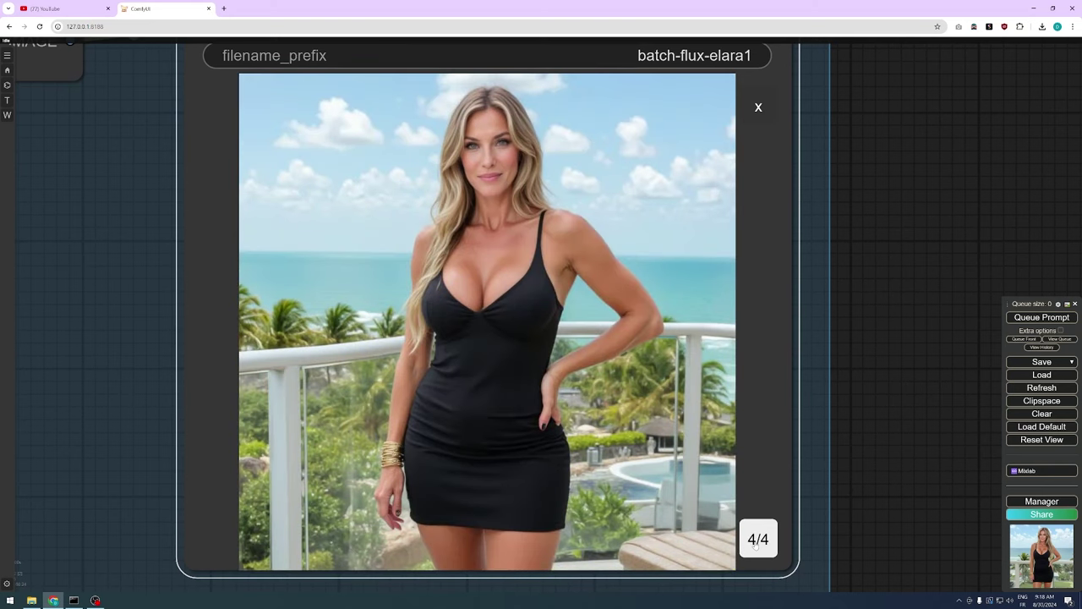
pyautogui.click(756, 545)
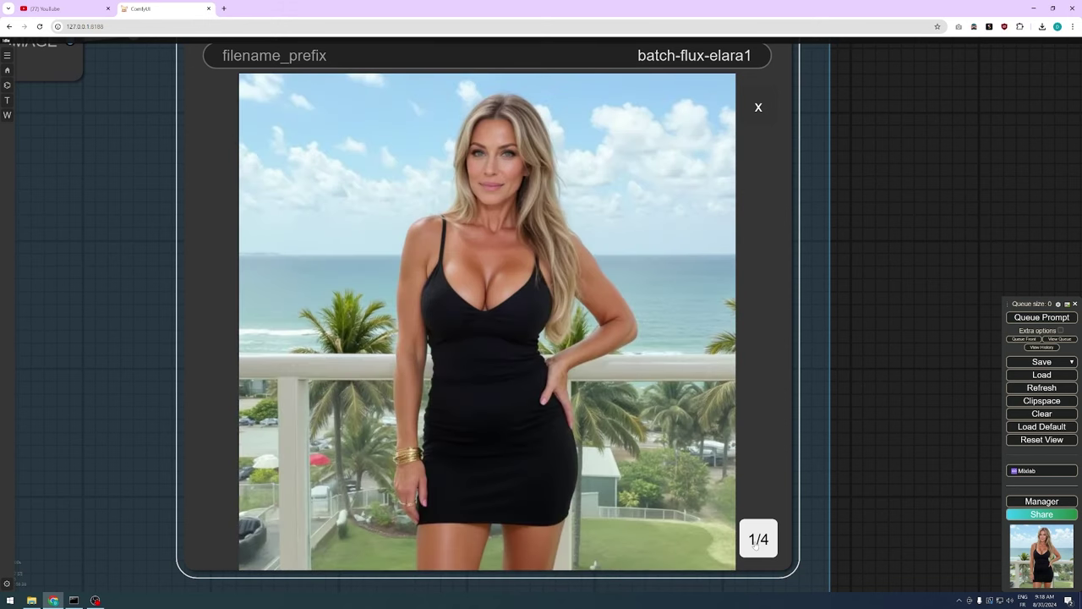
pyautogui.click(756, 545)
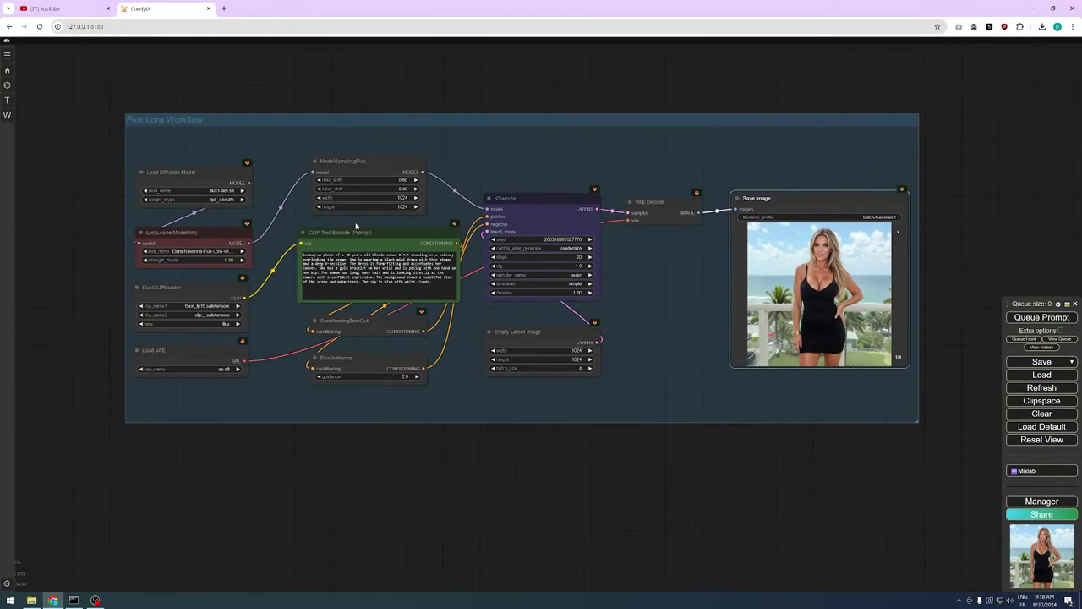
# Paste the bar-counter prompt, add El4r4 before 'sitting', and generate a new batch
pyautogui.scroll(6, 359, 228)
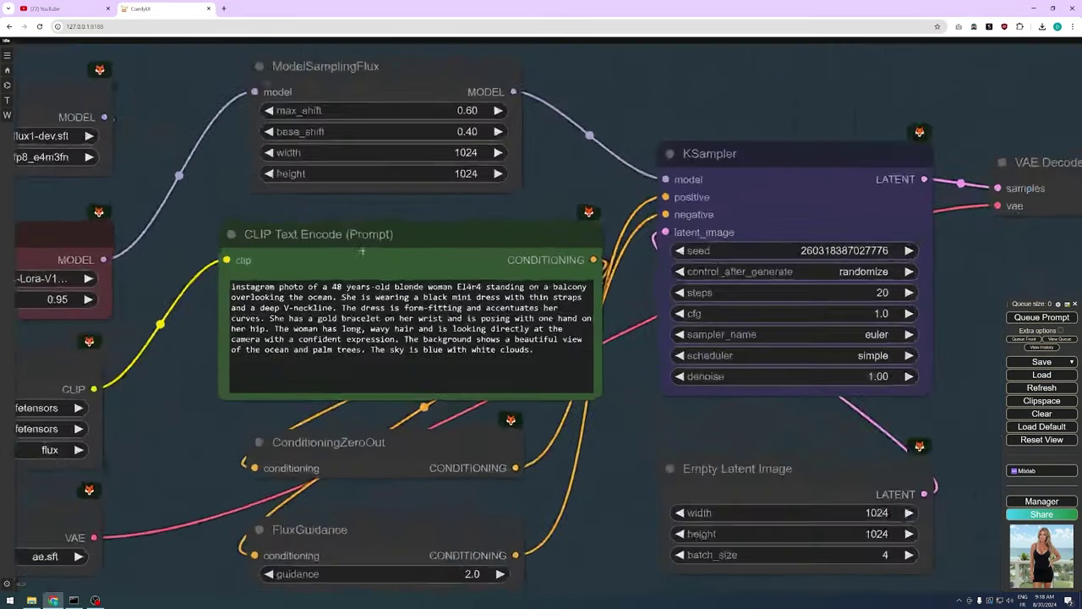
pyautogui.scroll(1, 362, 251)
pyautogui.click(363, 330)
pyautogui.hotkey('ctrl', 'a')
pyautogui.write('instagram photo of a 48 years-old blonde woman sitting at a bar counter. She is wearing a pink short-sleeved dress and has a purple straw in her hand. She has a serious expression on her face and is looking directly at the camera. Behind her, there are shelves with various drinks and snacks. The bar counter is made of granite and there are several bottles of drinks on it.')
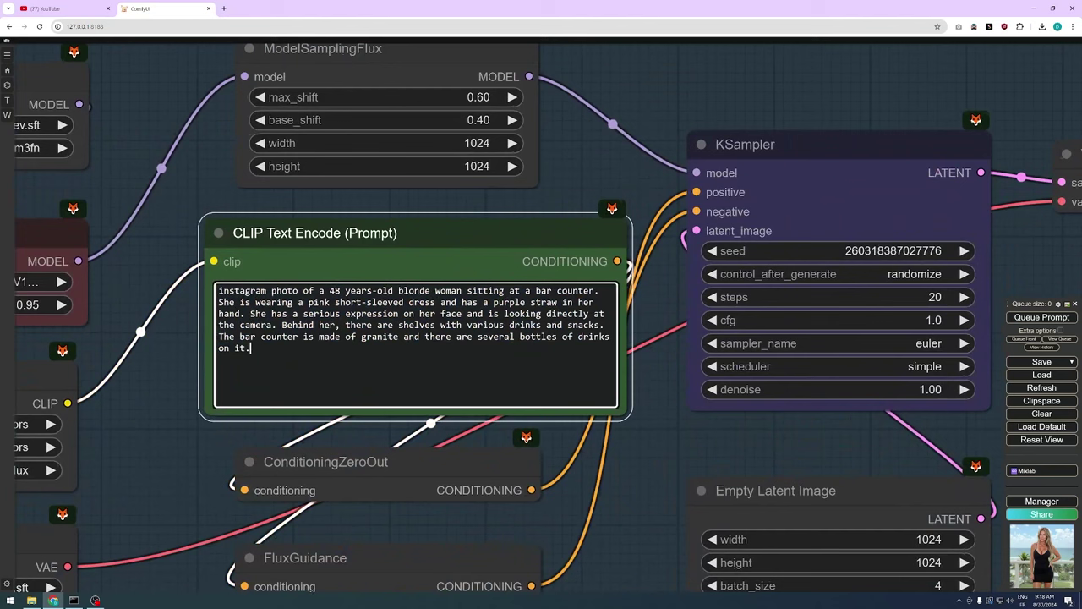
pyautogui.click(468, 291)
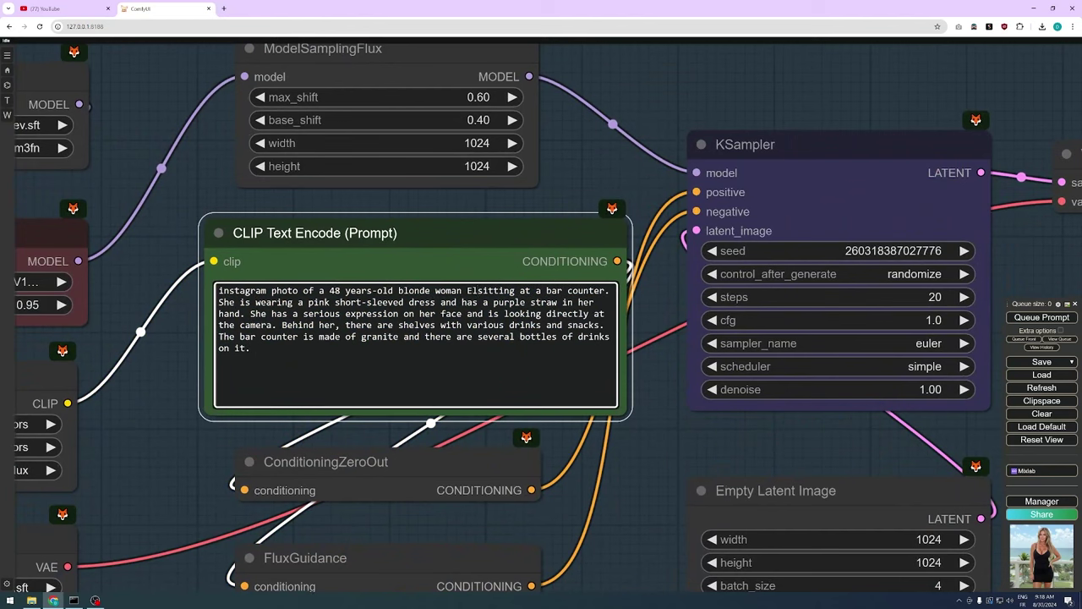
pyautogui.write('El4r4')
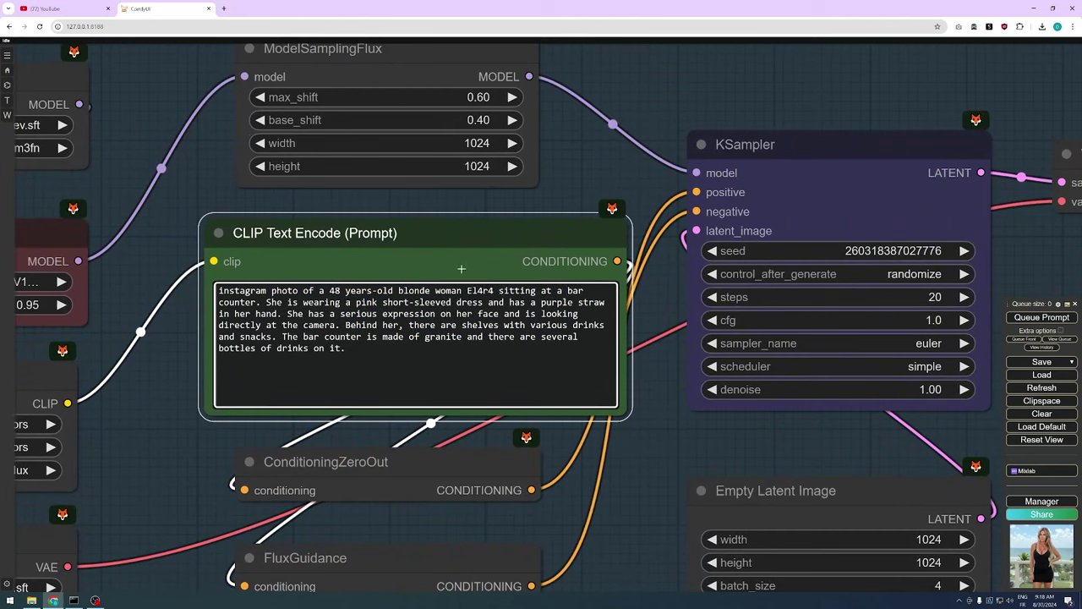
pyautogui.scroll(-5, 464, 147)
pyautogui.scroll(-3, 463, 147)
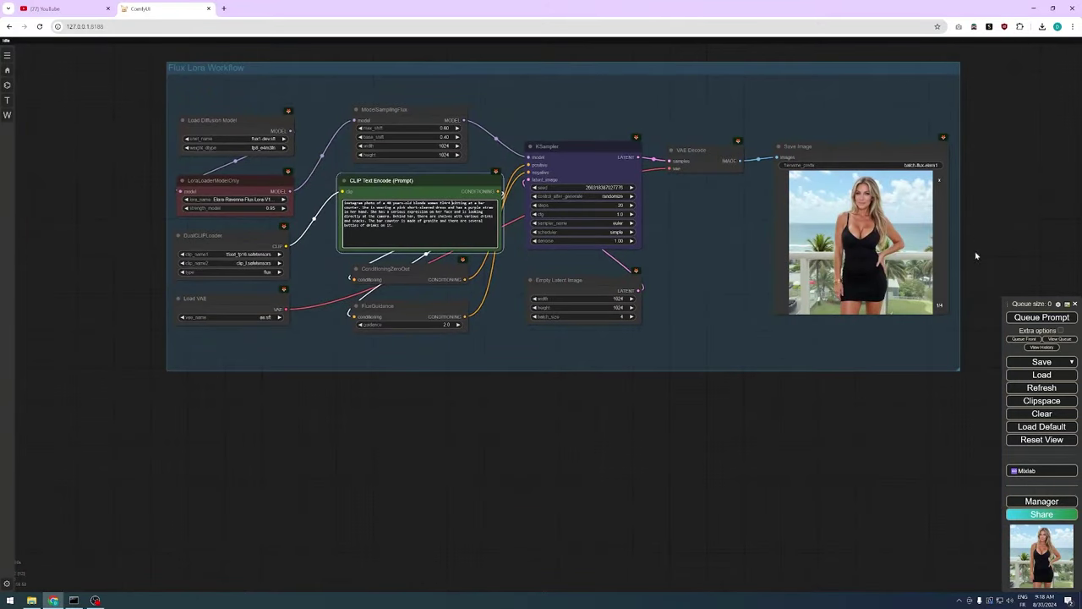
pyautogui.click(1027, 317)
# Page through the new batch from the second to the fourth coffee-cup portrait
pyautogui.moveTo(662, 56); pyautogui.dragTo(605, 152)
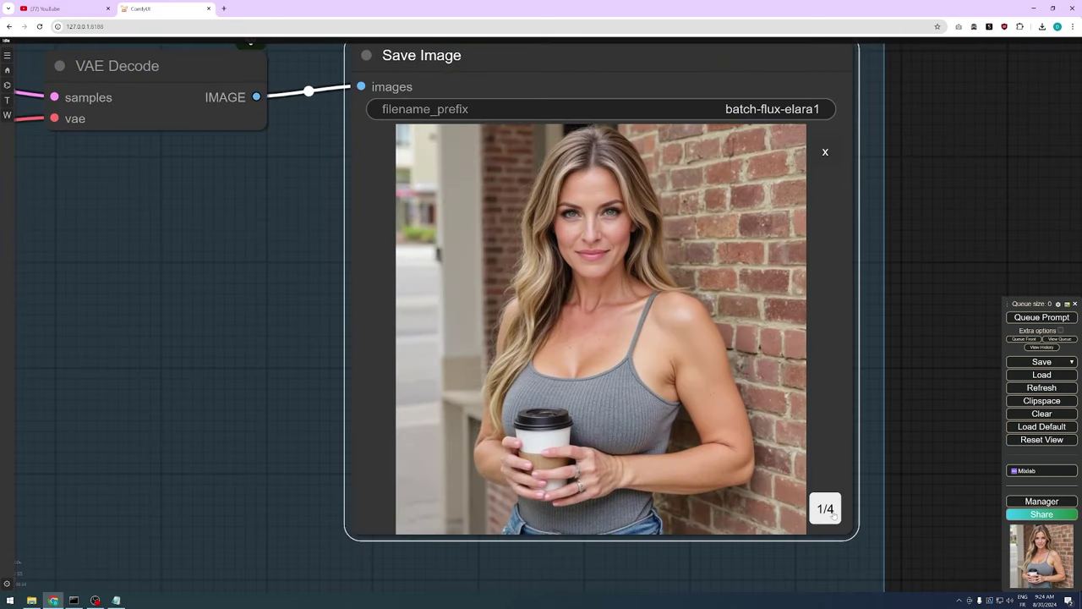
pyautogui.click(831, 513)
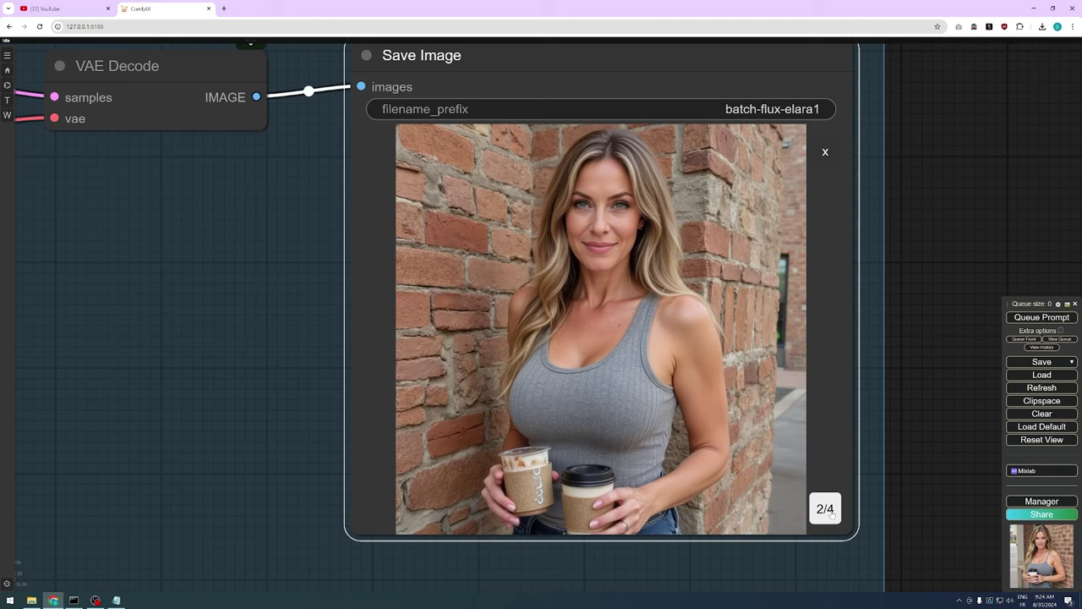
pyautogui.click(832, 514)
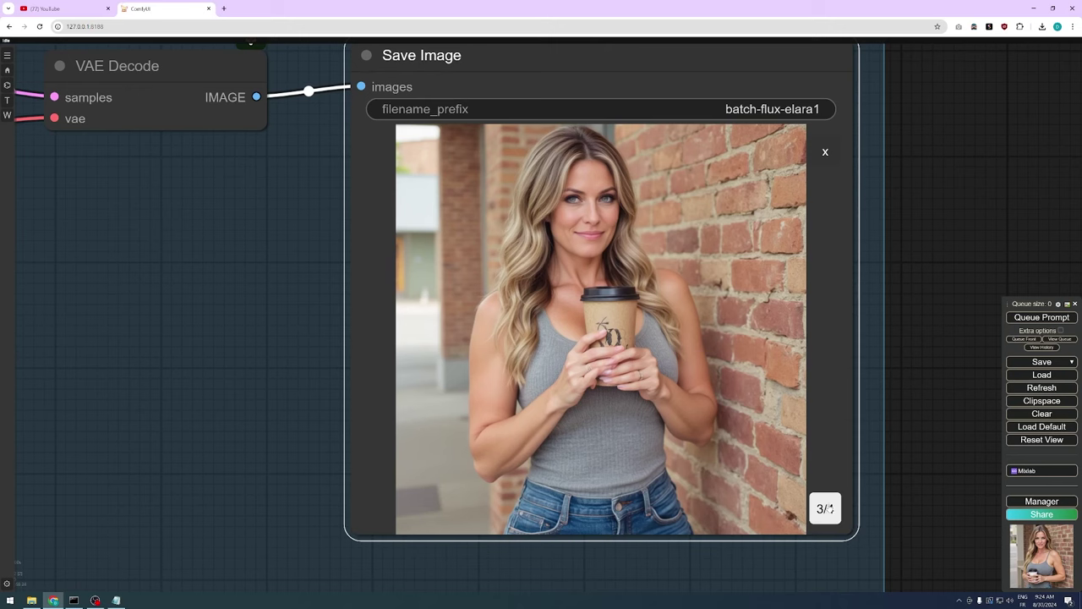
pyautogui.click(830, 508)
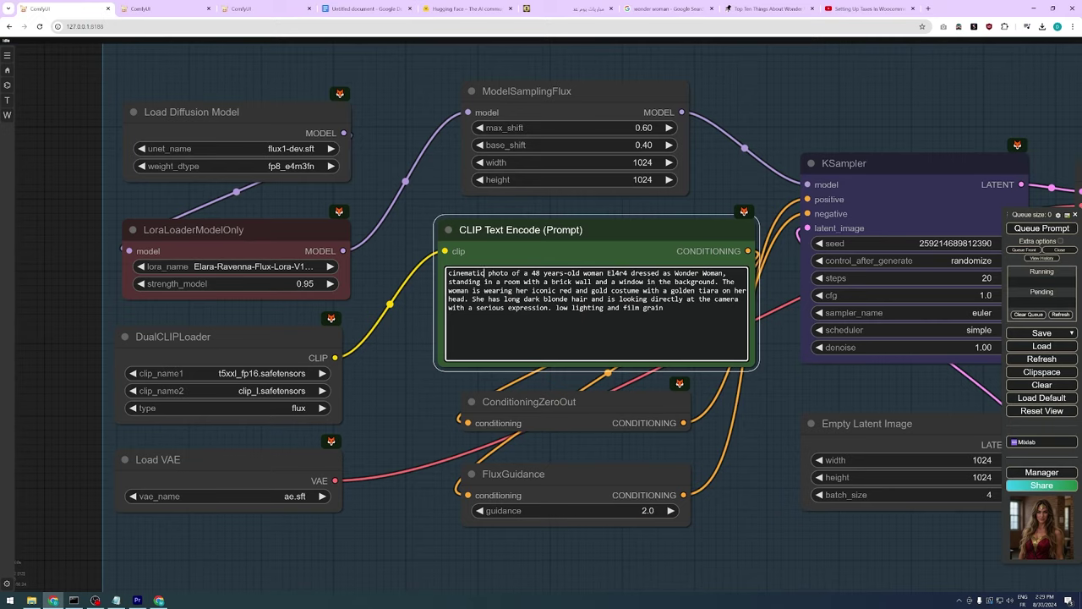
# Check the prompt from 'cinematic' to 'low lighting and film grain', then view Wonder Woman portraits 1–4 and 2/2
pyautogui.moveTo(485, 273); pyautogui.dragTo(448, 273)
pyautogui.moveTo(555, 308); pyautogui.dragTo(663, 308)
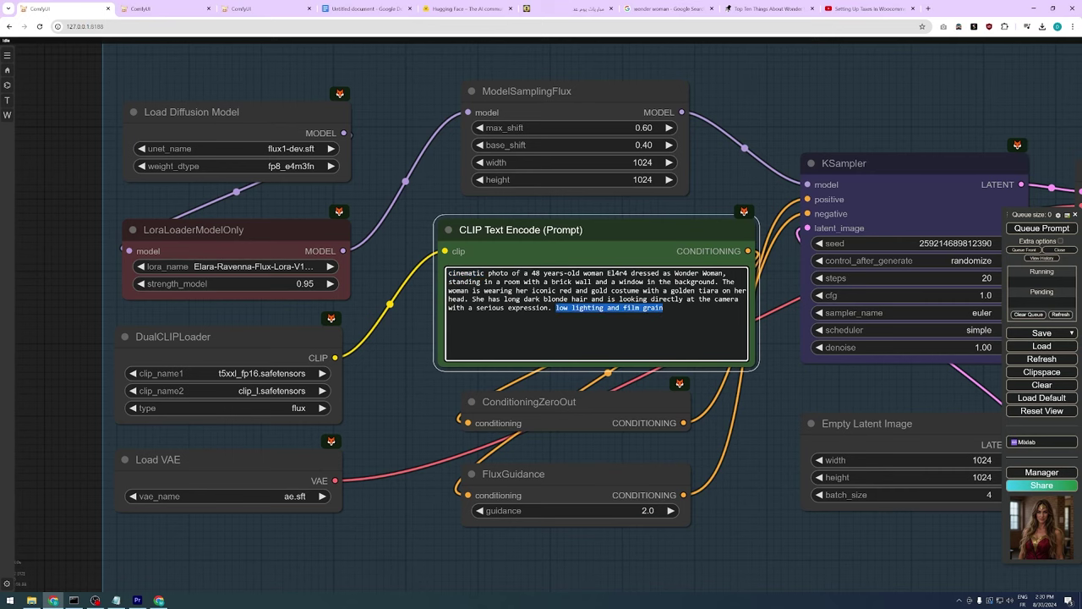
pyautogui.moveTo(737, 166); pyautogui.dragTo(4, 178)
pyautogui.scroll(3, 897, 189)
pyautogui.click(519, 209)
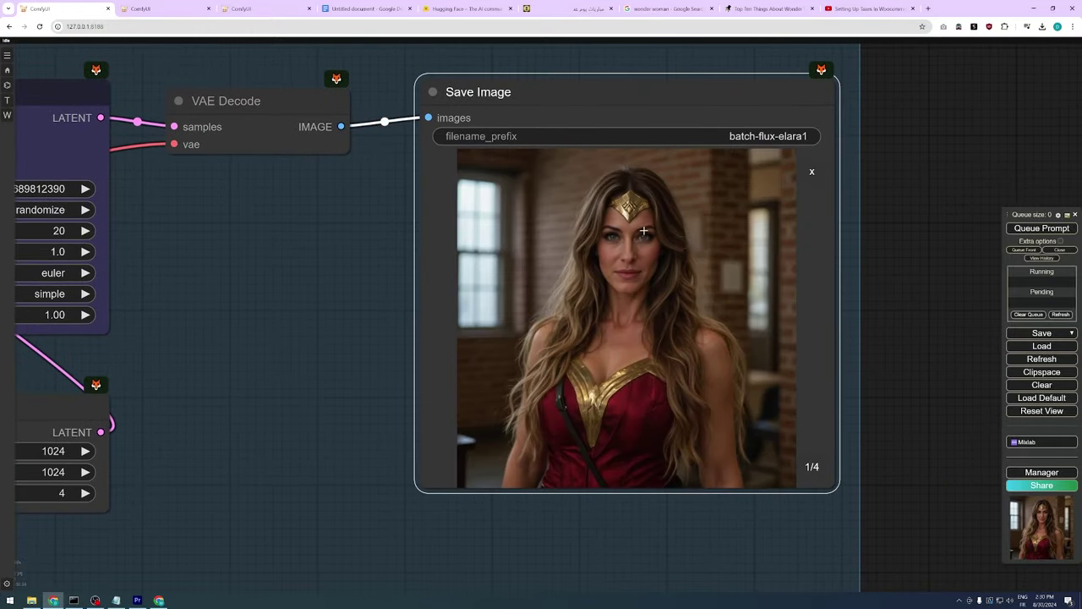
pyautogui.scroll(2, 796, 289)
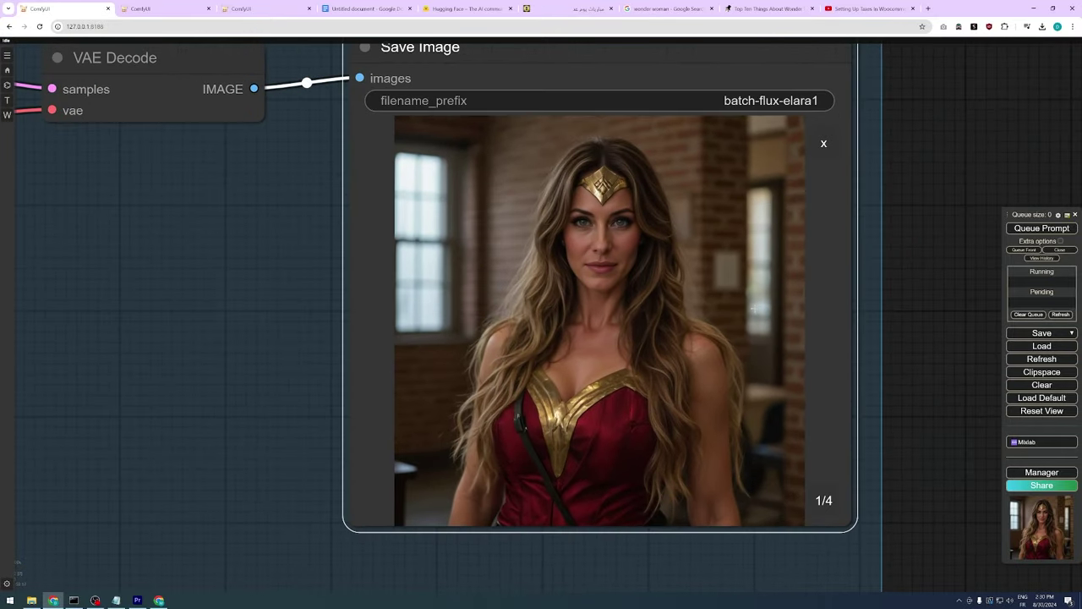
pyautogui.click(833, 507)
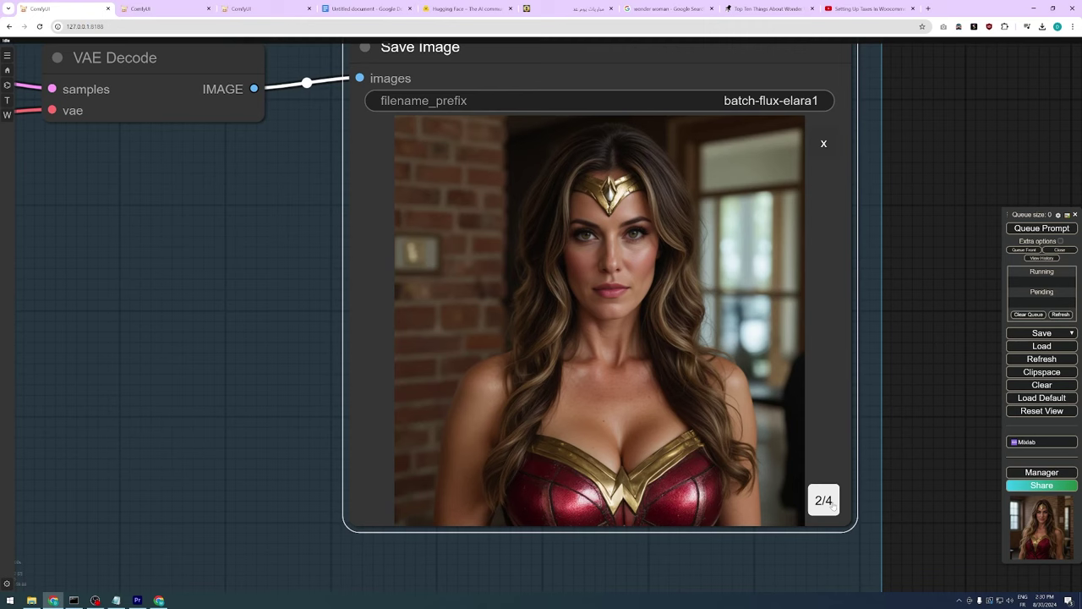
pyautogui.click(833, 505)
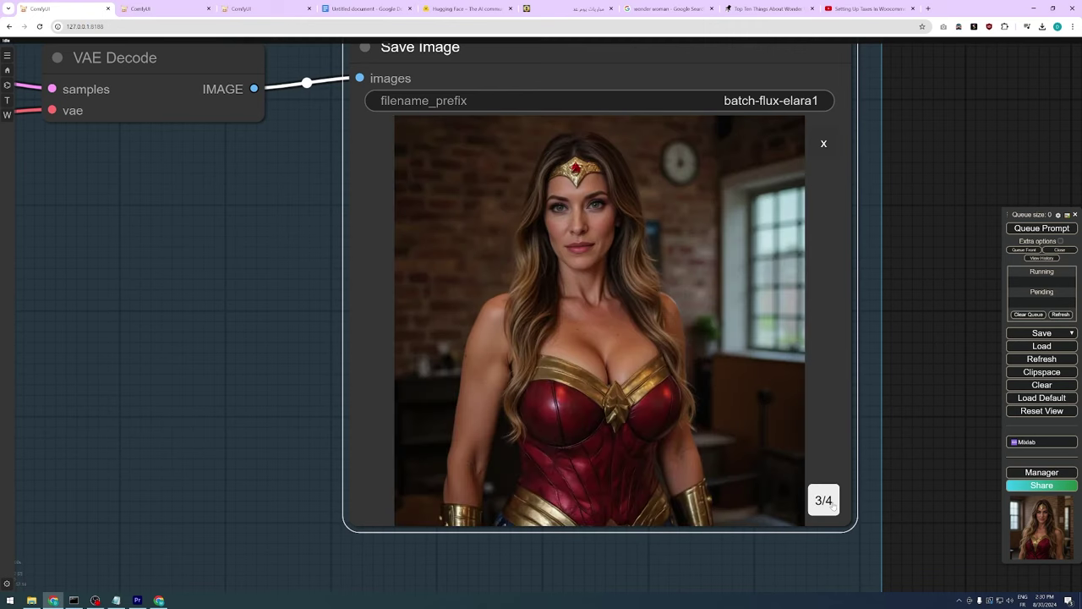
pyautogui.click(834, 505)
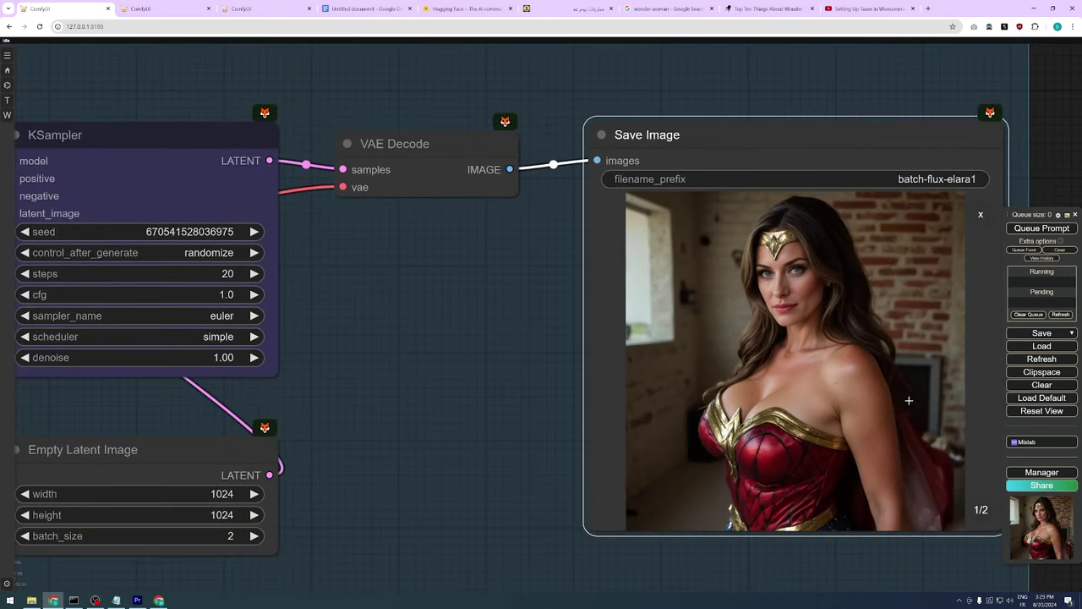
pyautogui.click(976, 512)
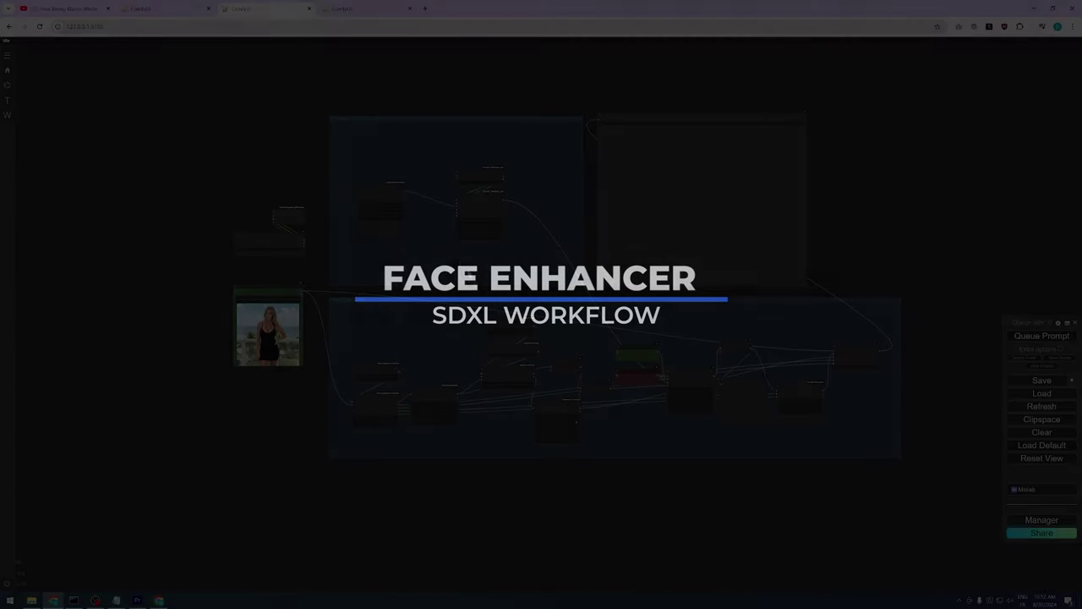
pyautogui.scroll(10, 282, 293)
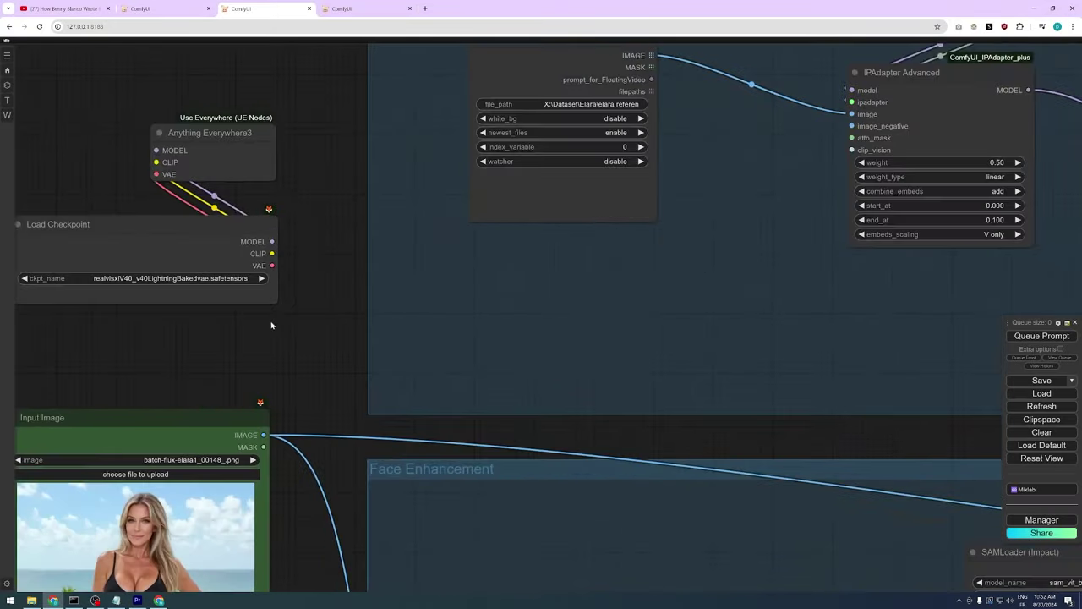
pyautogui.moveTo(271, 325); pyautogui.dragTo(360, 371)
pyautogui.click(318, 323)
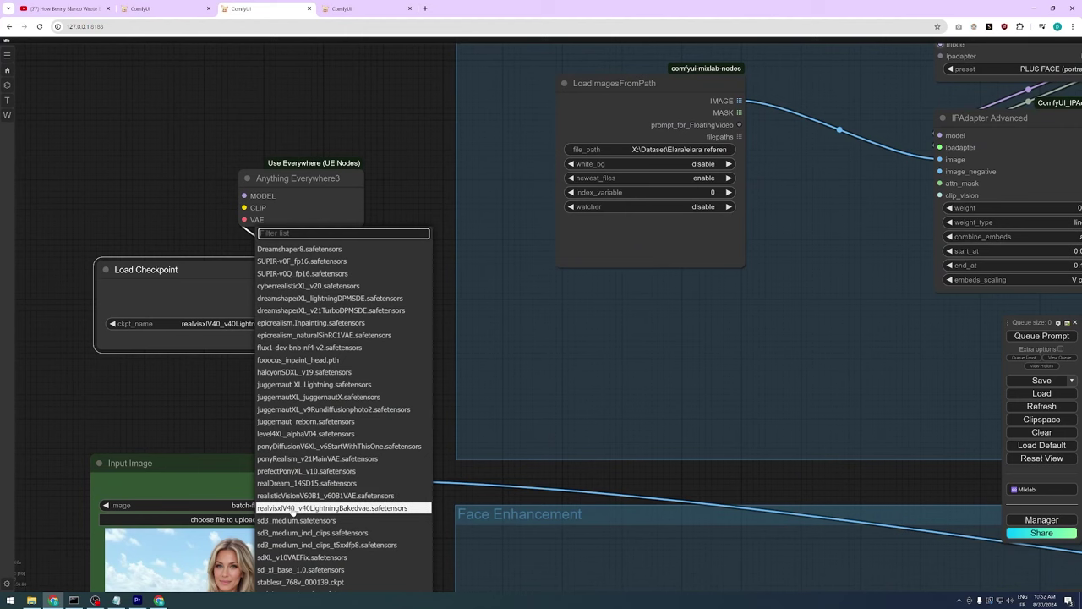
pyautogui.click(332, 507)
pyautogui.moveTo(310, 187); pyautogui.dragTo(296, 122)
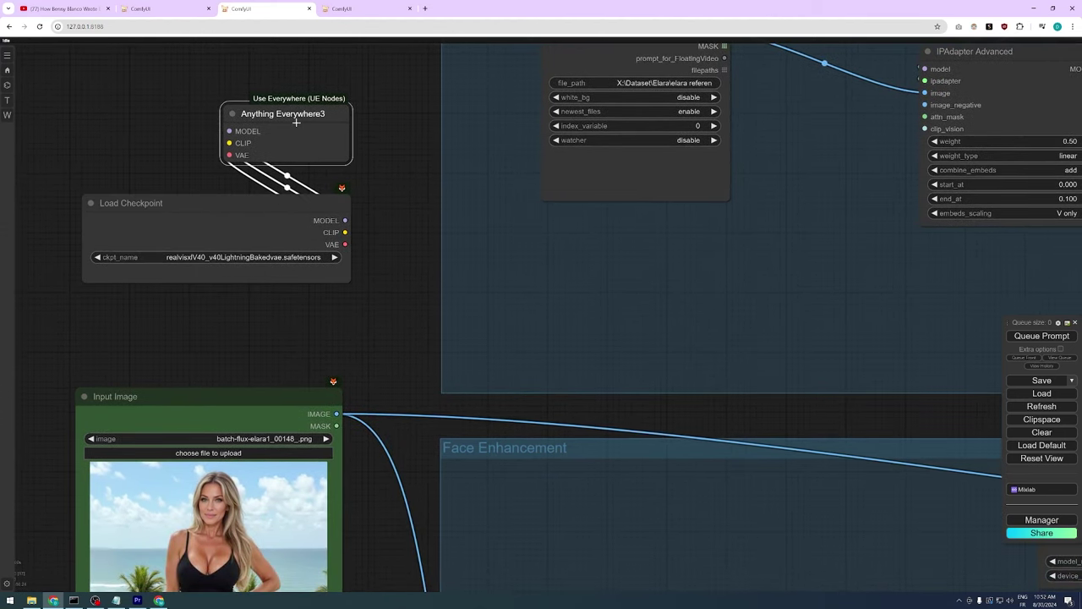
pyautogui.scroll(-5, 296, 122)
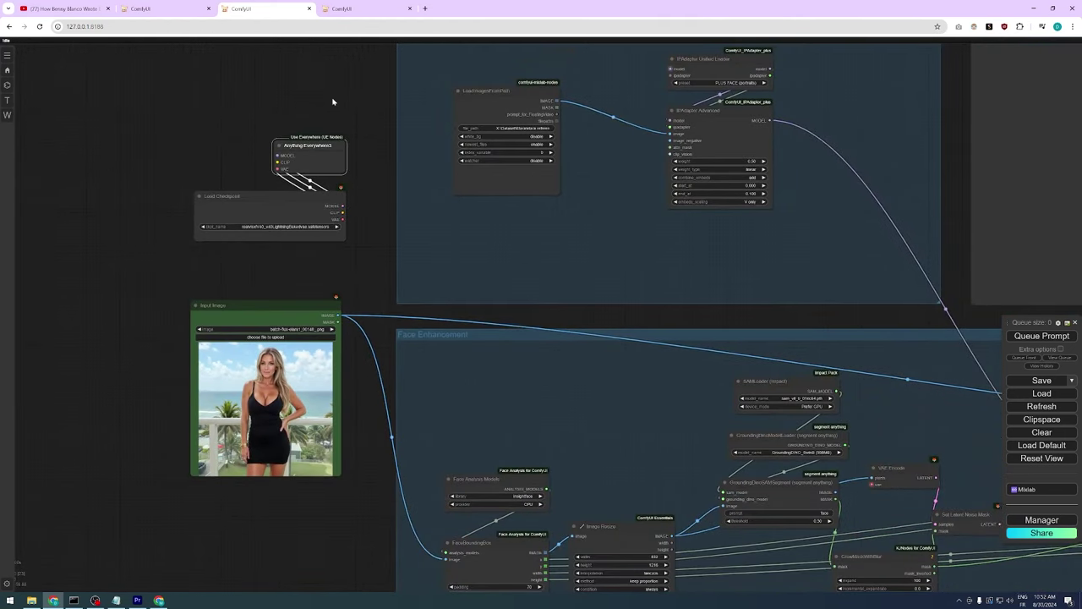
pyautogui.moveTo(332, 101); pyautogui.dragTo(316, 121)
pyautogui.scroll(10, 220, 406)
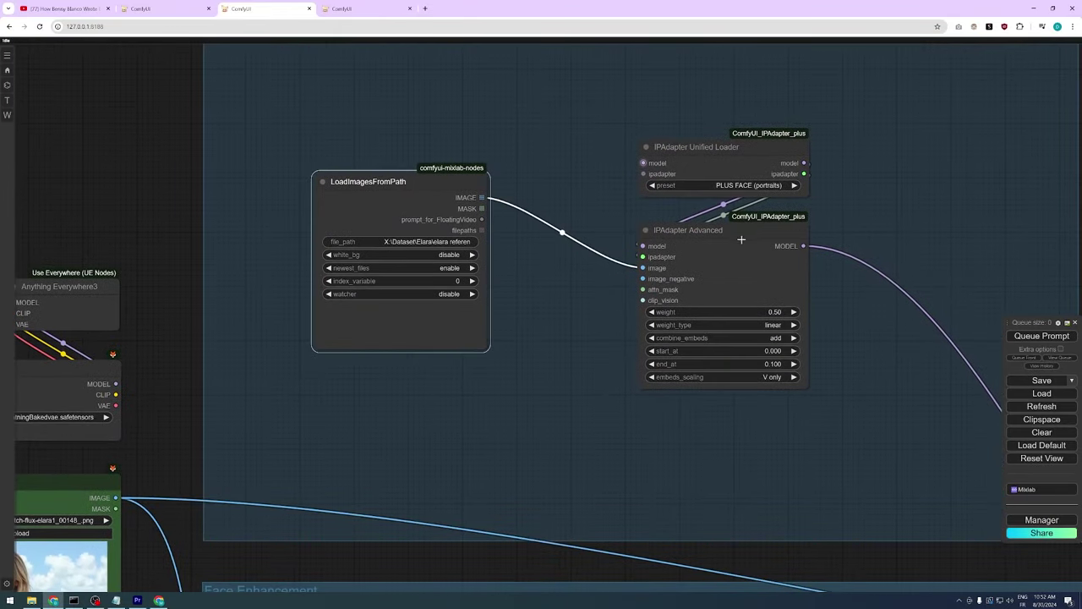
pyautogui.moveTo(717, 156); pyautogui.dragTo(678, 147)
pyautogui.click(584, 244)
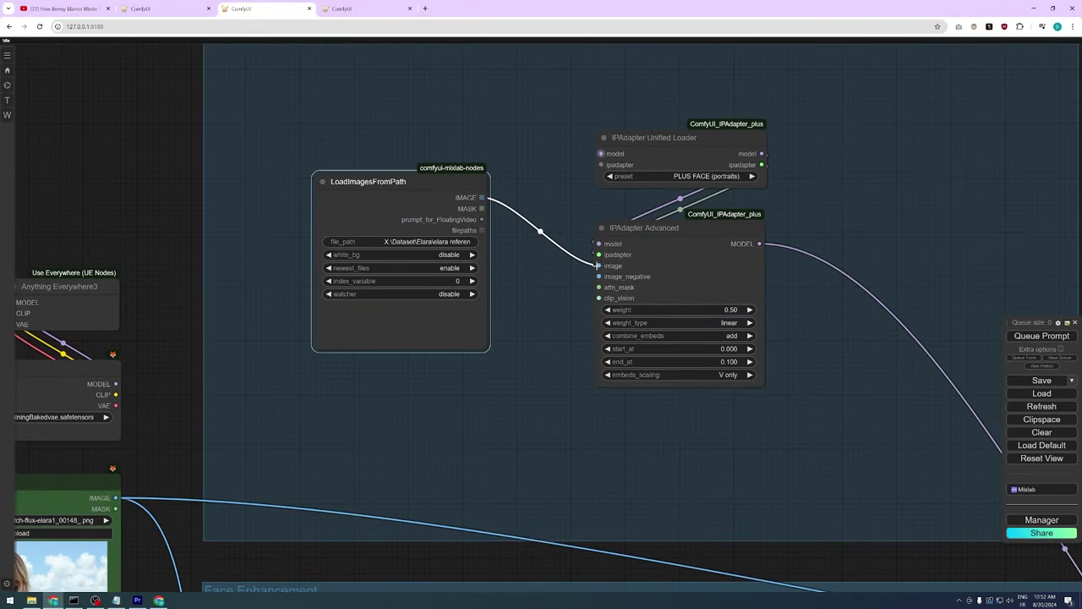
pyautogui.scroll(-3, 550, 132)
pyautogui.scroll(2, 551, 133)
pyautogui.click(651, 166)
pyautogui.click(748, 208)
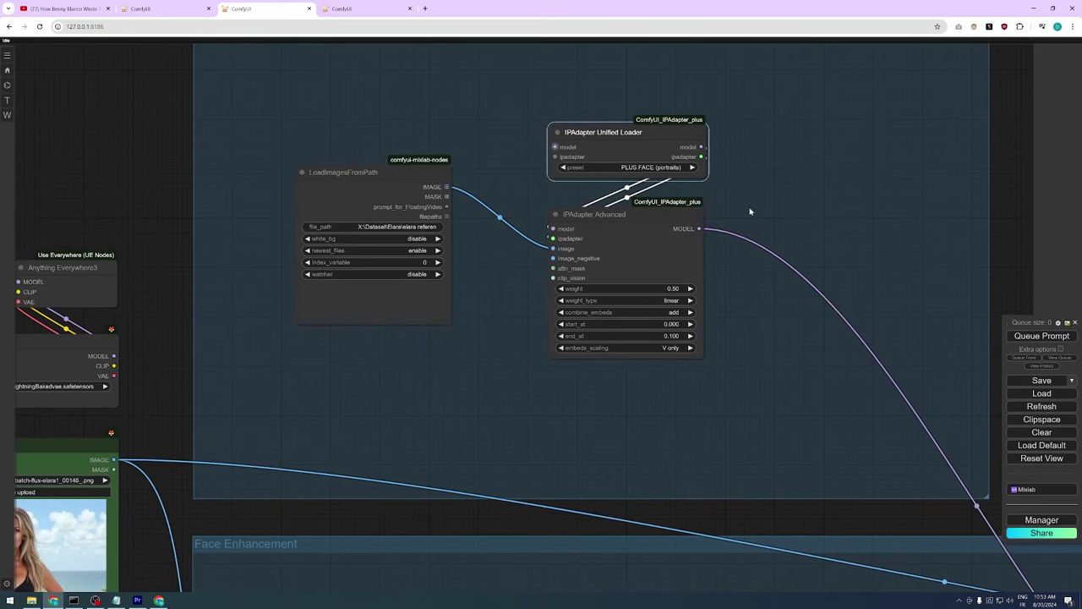
pyautogui.click(672, 288)
pyautogui.click(817, 286)
pyautogui.scroll(-3, 756, 316)
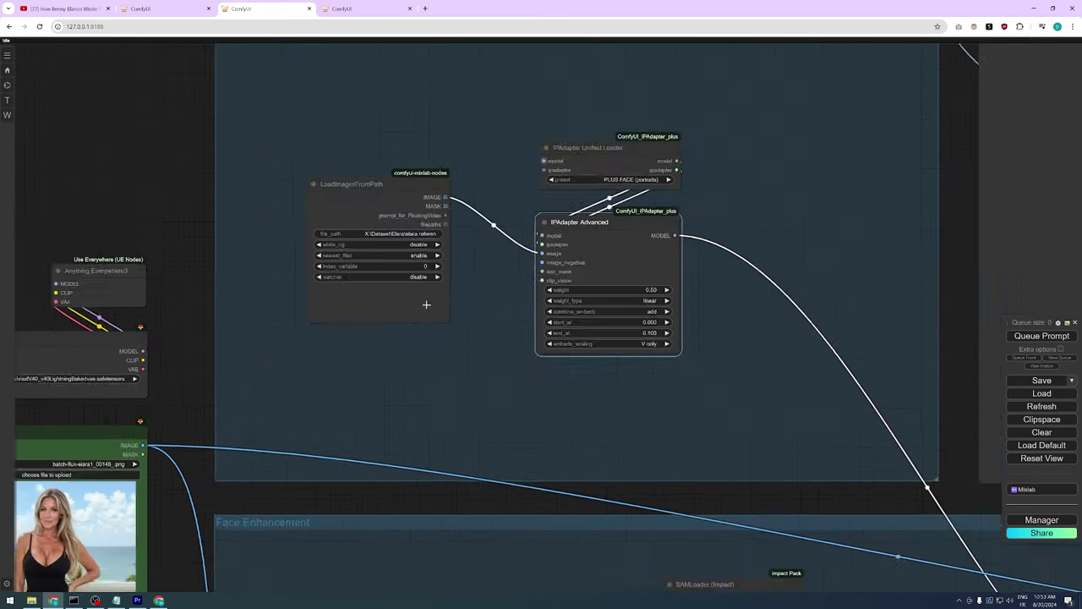
pyautogui.moveTo(756, 316); pyautogui.dragTo(595, 132)
pyautogui.click(253, 277)
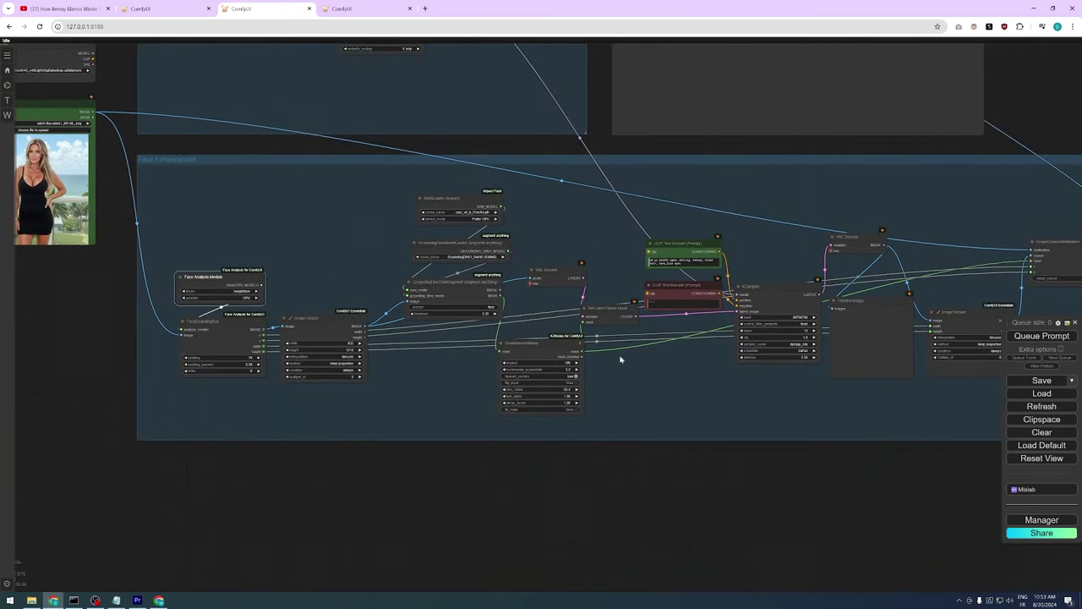
pyautogui.scroll(-2, 726, 397)
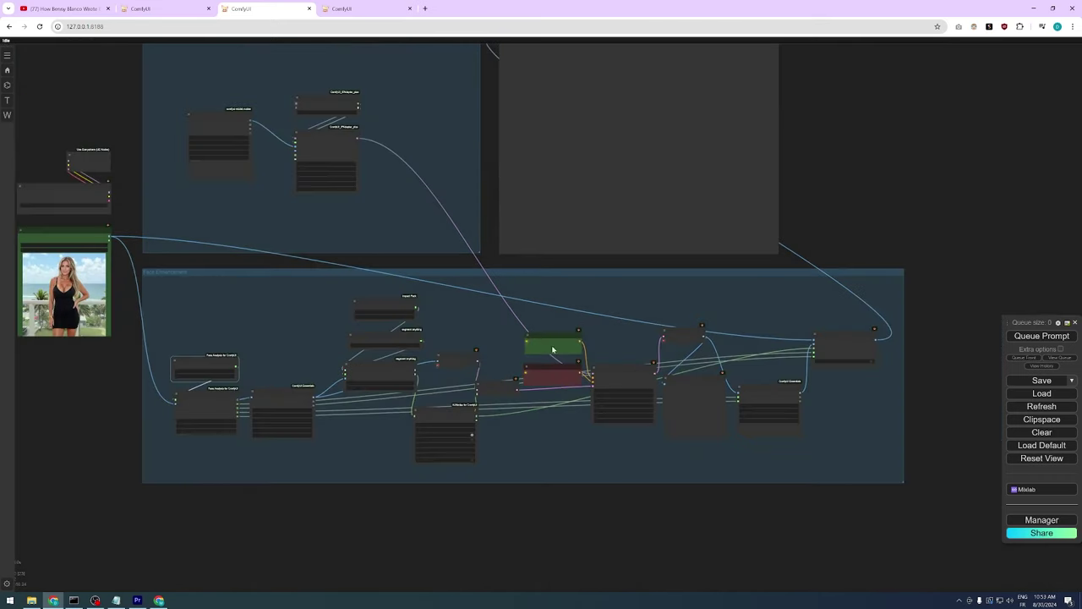
pyautogui.scroll(1, 444, 263)
pyautogui.scroll(10, 638, 439)
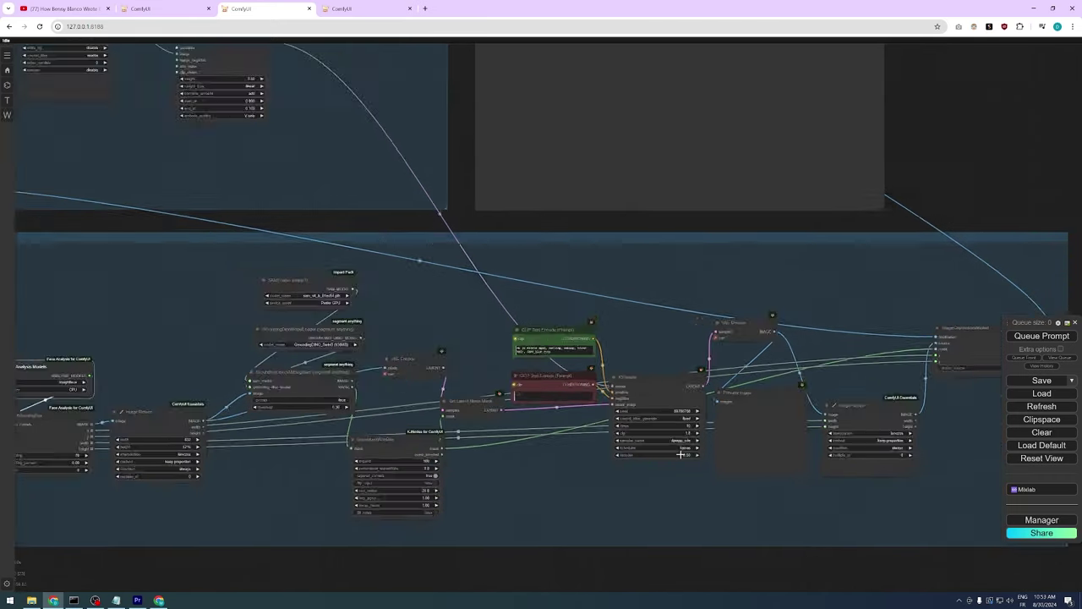
pyautogui.click(704, 455)
pyautogui.press('Return')
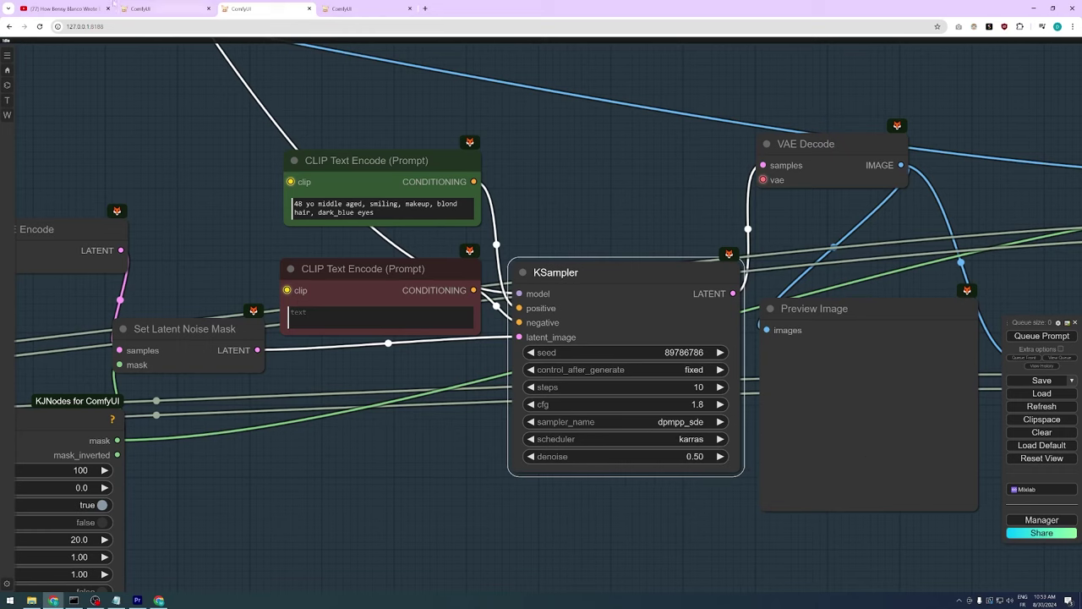
pyautogui.click(383, 204)
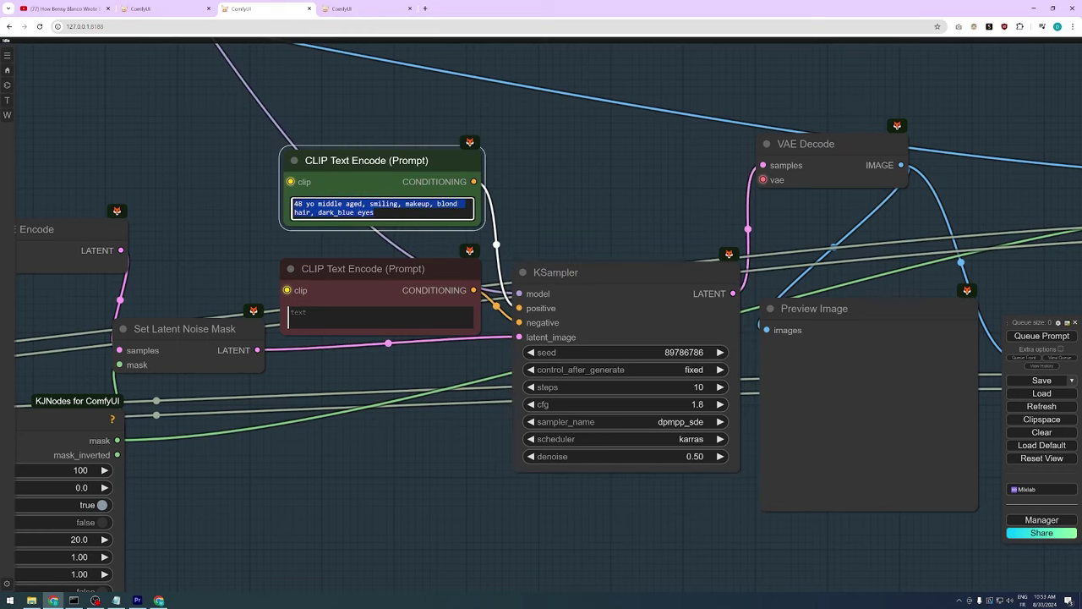
pyautogui.doubleClick(383, 204)
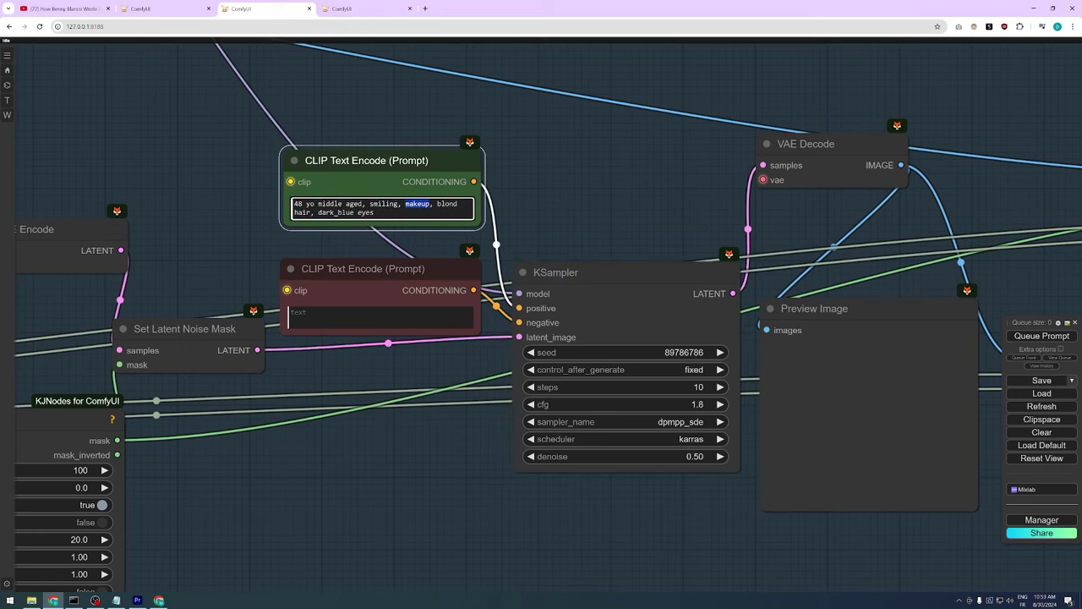
pyautogui.scroll(-5, 283, 395)
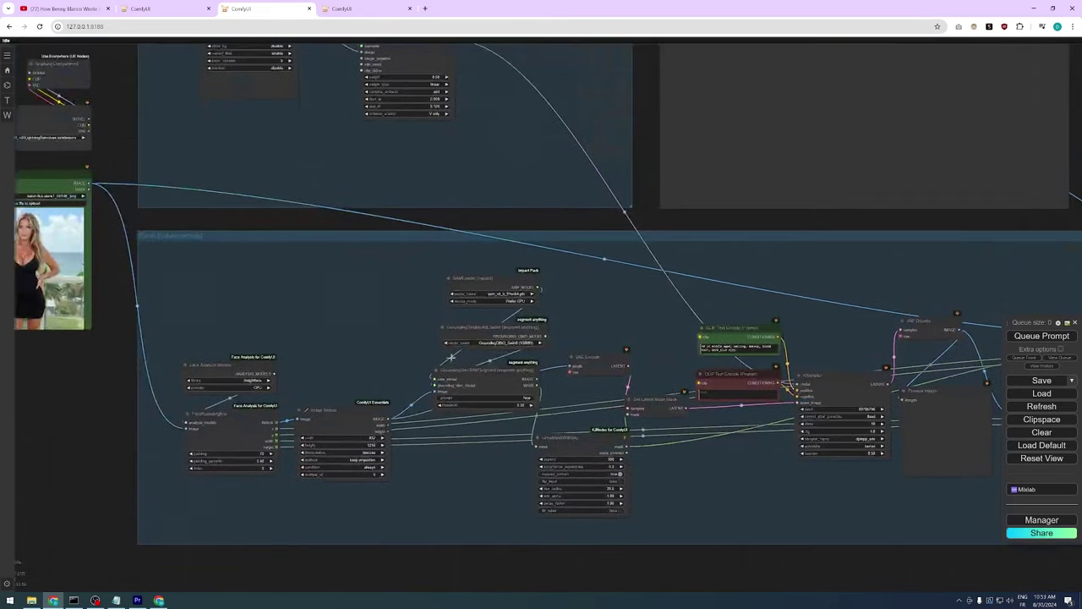
pyautogui.scroll(-3, 486, 252)
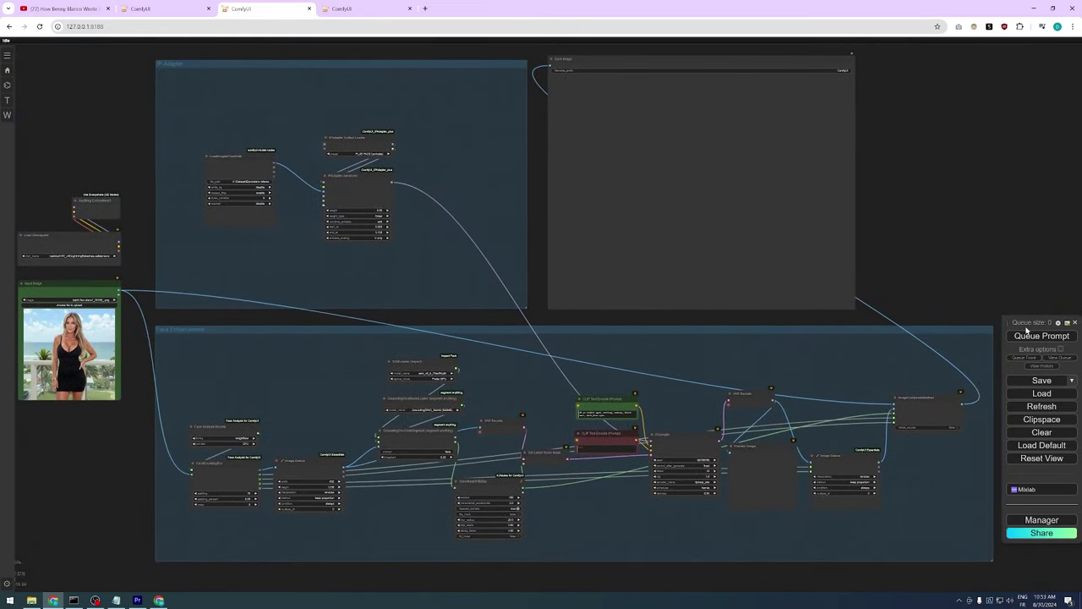
pyautogui.click(1042, 336)
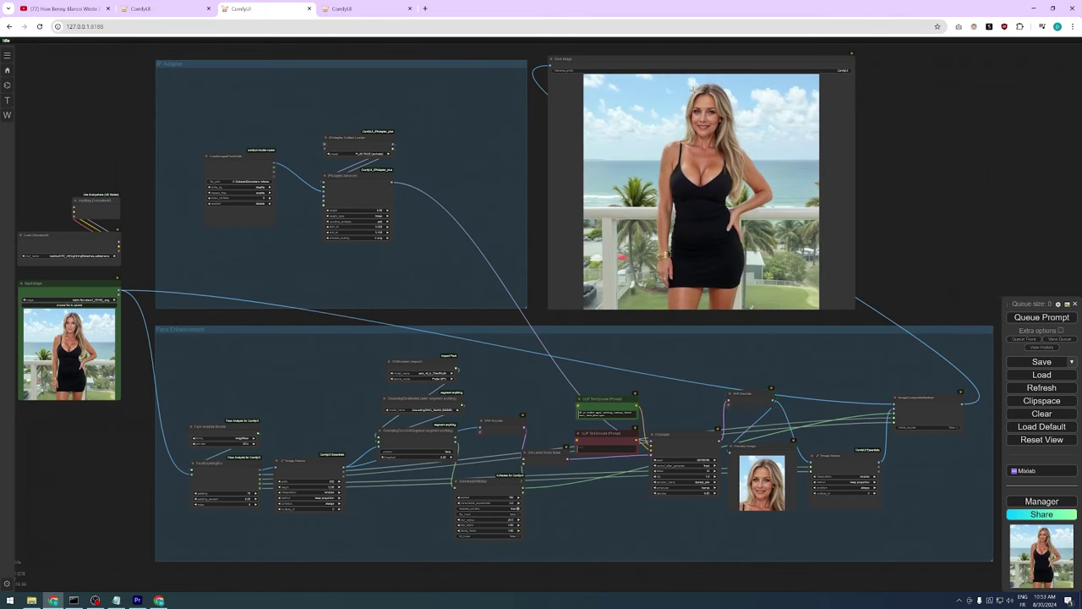
# Zoom in on the Save Image node to inspect the face-refined balcony photo
pyautogui.scroll(6, 692, 93)
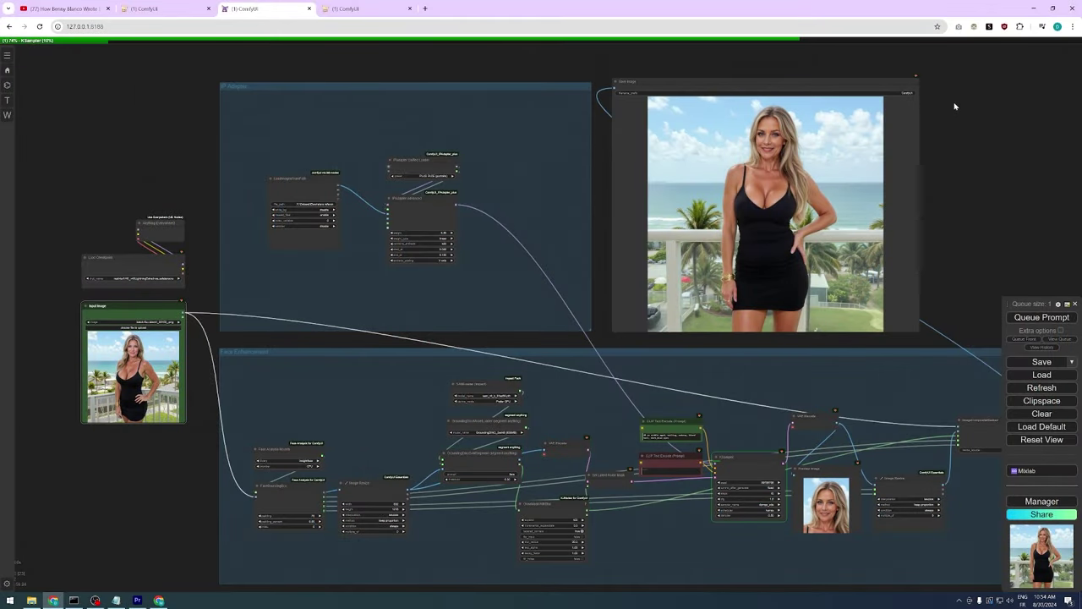
pyautogui.scroll(5, 949, 112)
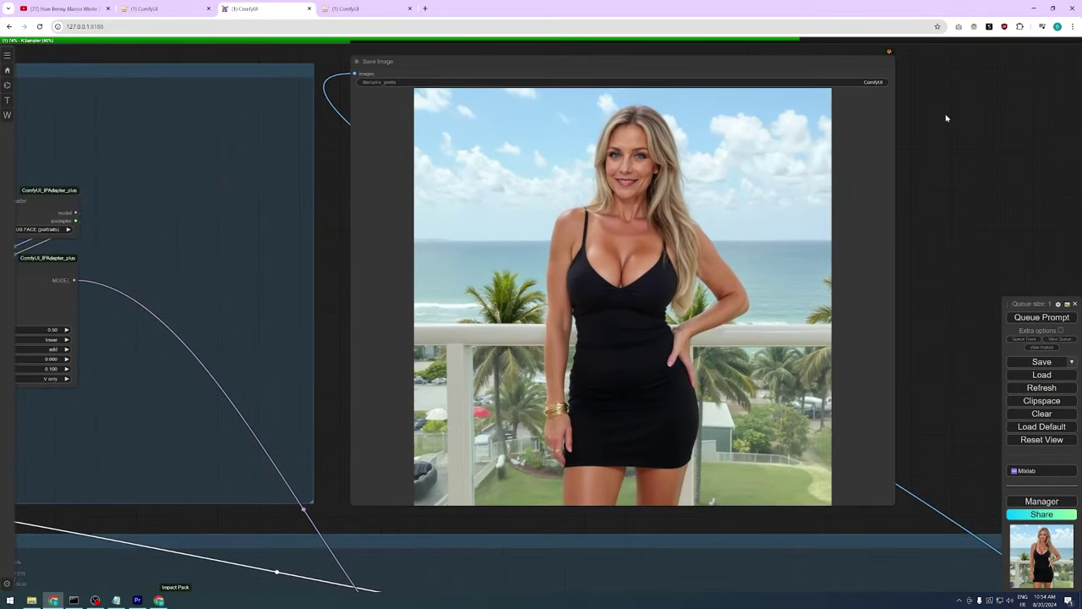